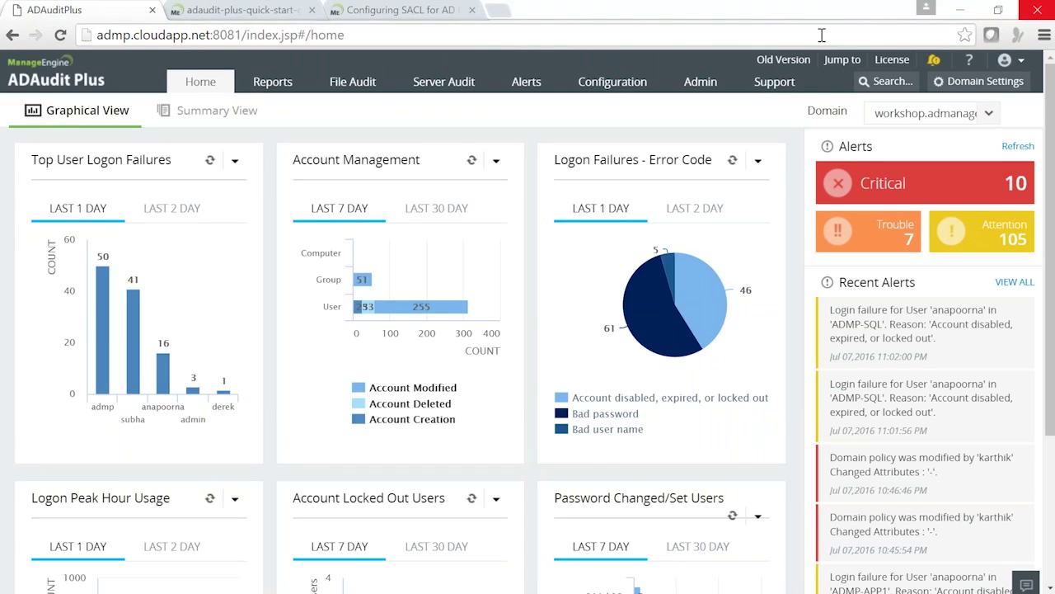
Go to Reports and expand the Compliance menu to list the SOX reports.
{"action": "left_click", "coordinate": [272, 82]}
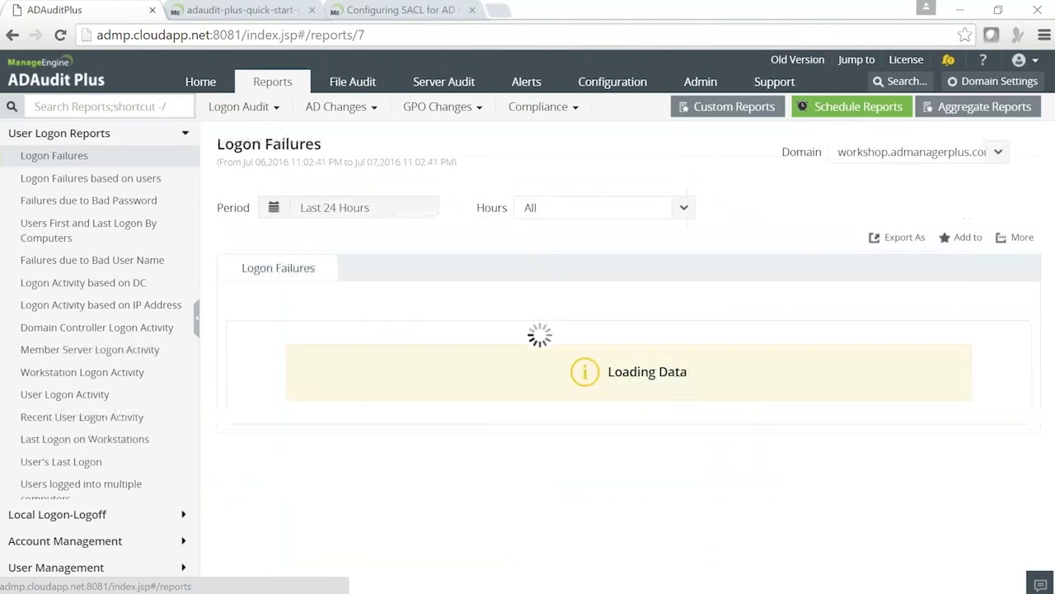
{"action": "left_click", "coordinate": [539, 112]}
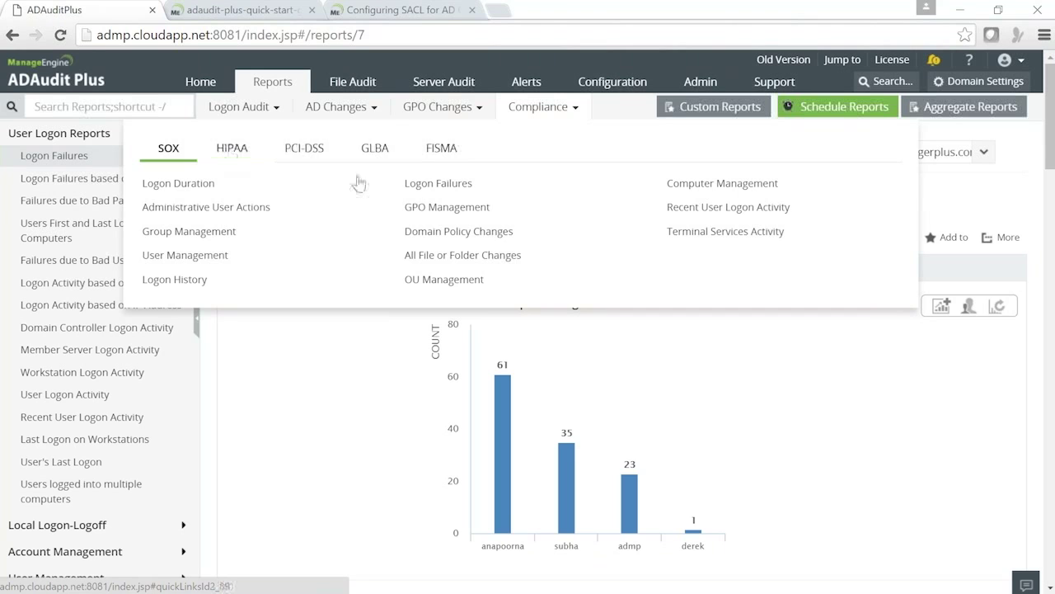
Open SOX User Management and review its chart and table of modified, deleted and created users.
{"action": "left_click", "coordinate": [205, 262]}
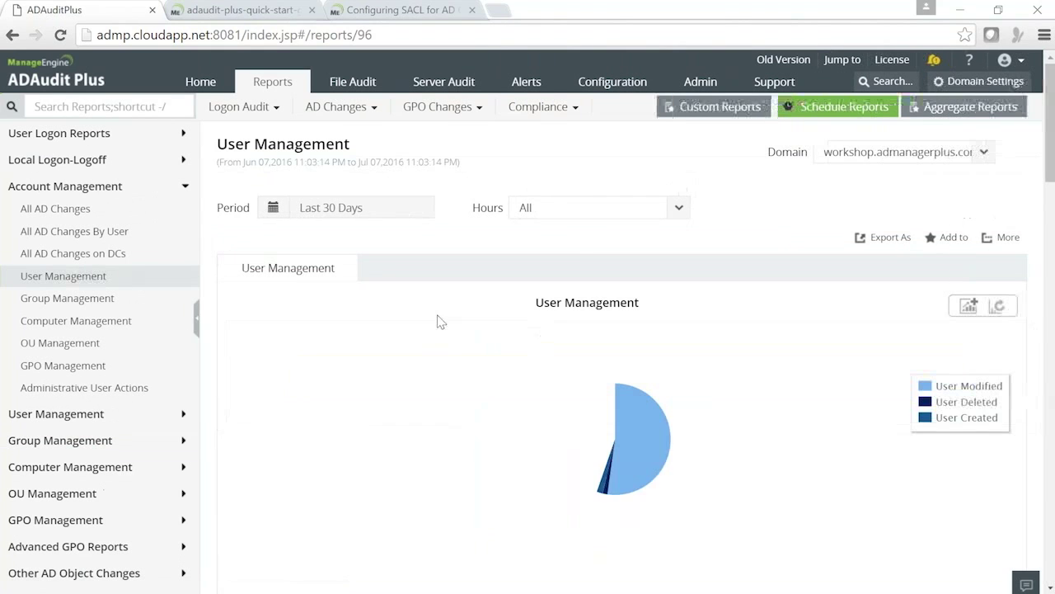
{"action": "scroll", "coordinate": [424, 312], "scroll_direction": "down", "scroll_amount": 1}
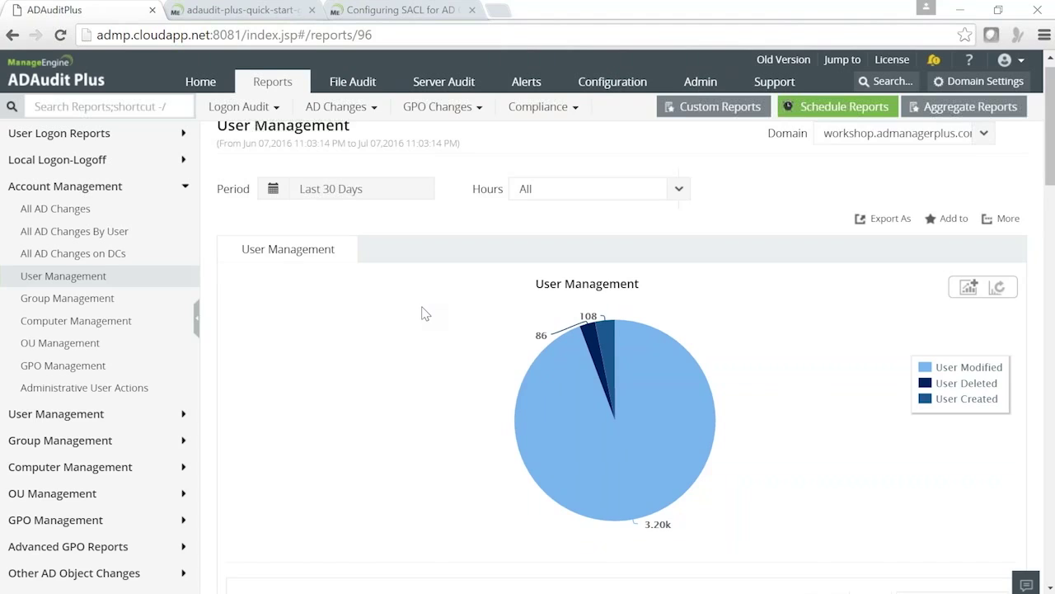
{"action": "scroll", "coordinate": [424, 313], "scroll_direction": "down", "scroll_amount": 3}
{"action": "scroll", "coordinate": [424, 313], "scroll_direction": "down", "scroll_amount": 1}
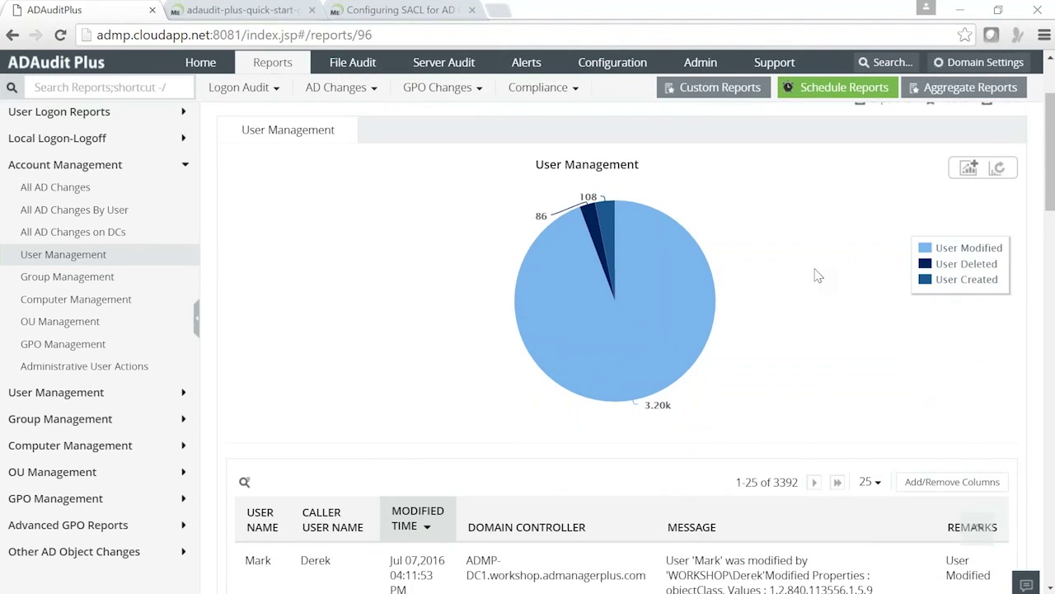
{"action": "scroll", "coordinate": [818, 276], "scroll_direction": "down", "scroll_amount": 3}
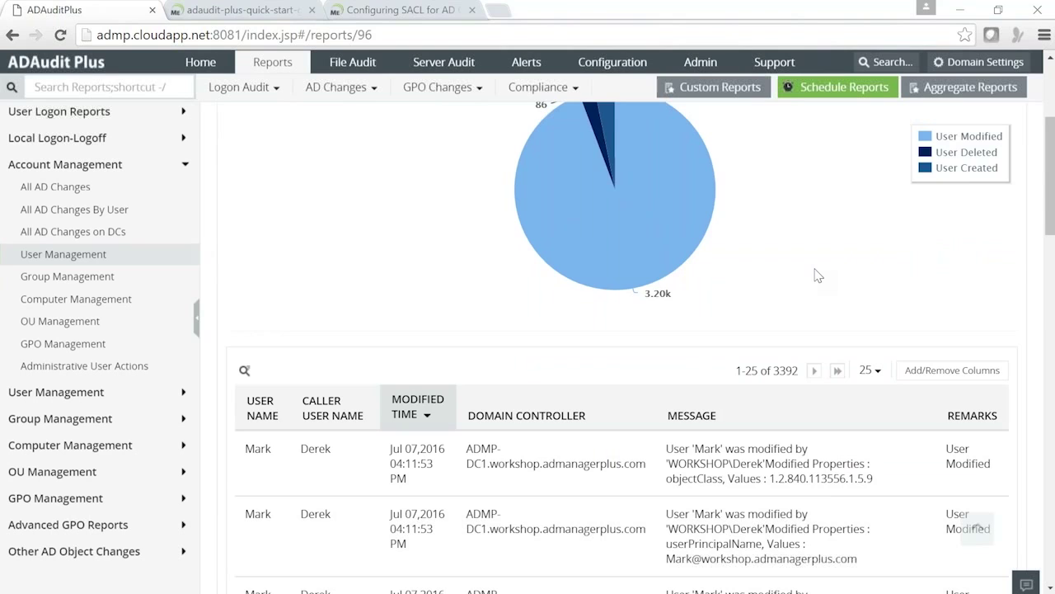
{"action": "scroll", "coordinate": [818, 275], "scroll_direction": "down", "scroll_amount": 5}
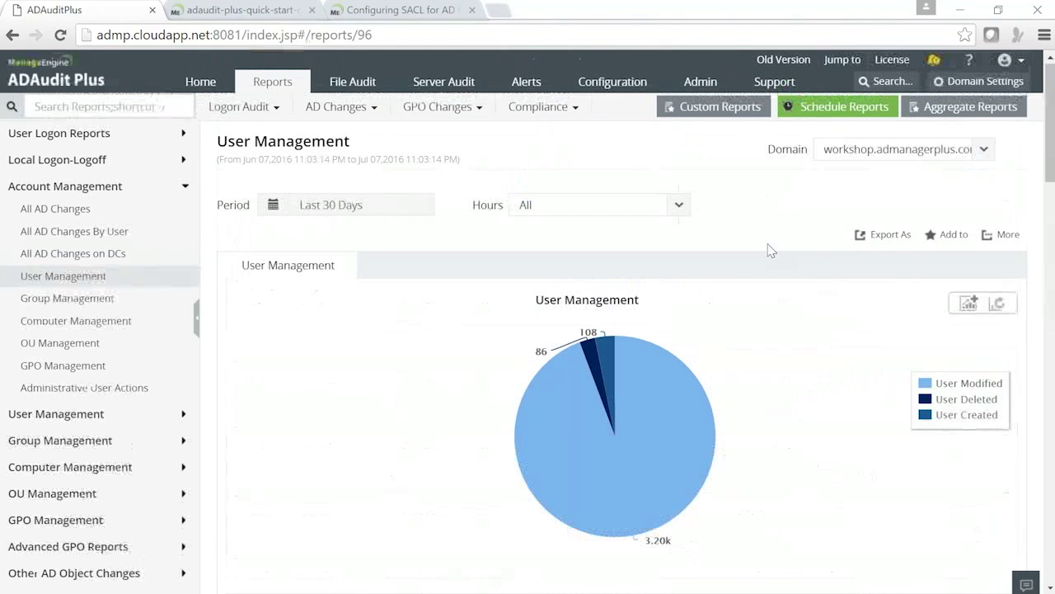
Check the report's Export As formats, reload it, then switch to the virtual machine desktop.
{"action": "left_click", "coordinate": [886, 234]}
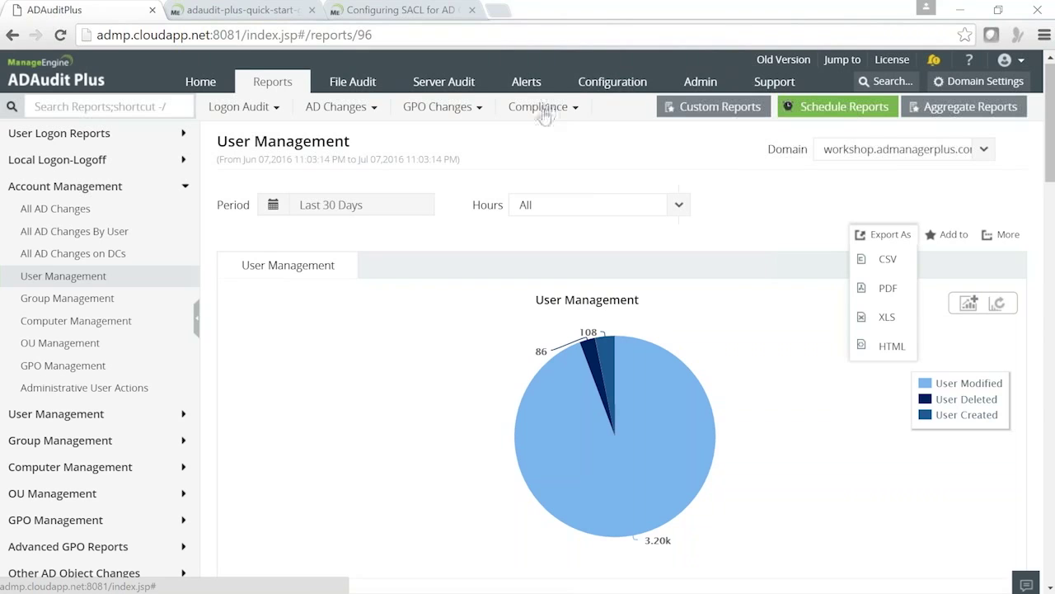
{"action": "left_click", "coordinate": [281, 86]}
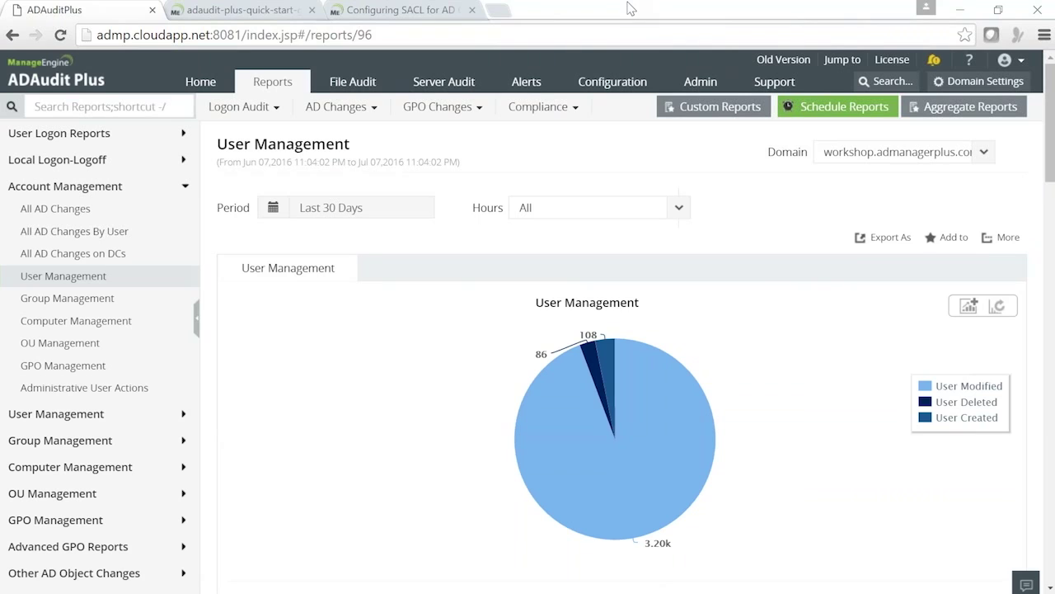
{"action": "mouse_move", "coordinate": [643, 592]}
{"action": "left_click", "coordinate": [586, 585]}
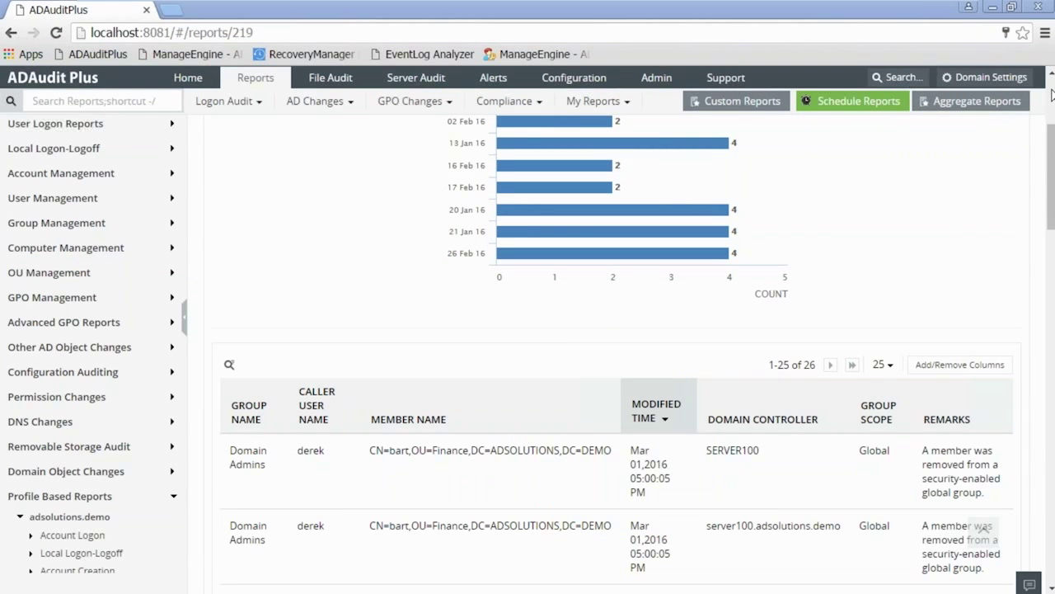
Open the saved report 'Modified Admin Groups in adsolutions.demo' from My Reports.
{"action": "scroll", "coordinate": [1052, 94], "scroll_direction": "up", "scroll_amount": 3}
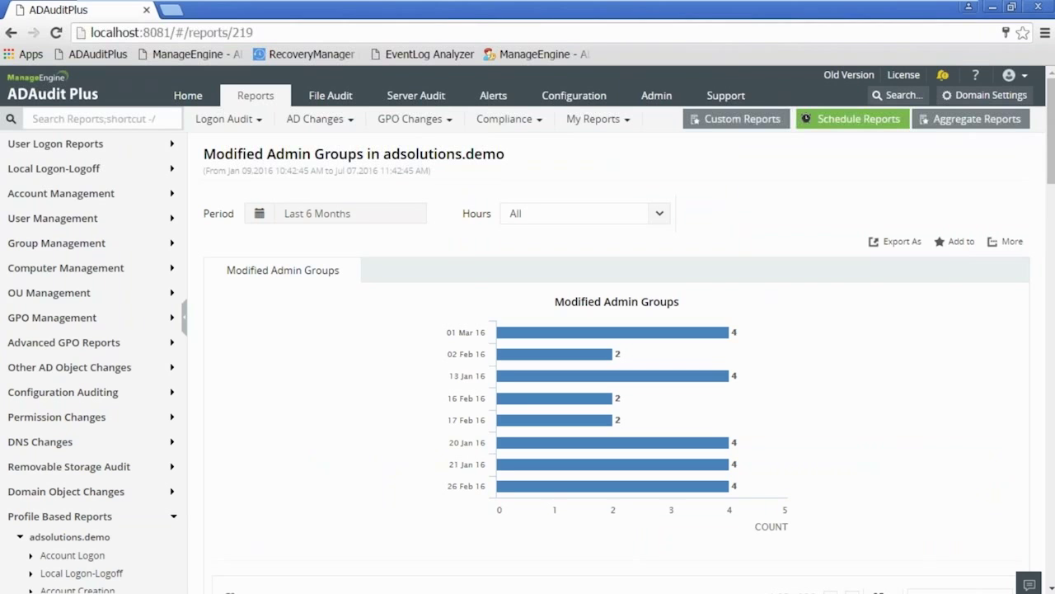
{"action": "left_click", "coordinate": [593, 119]}
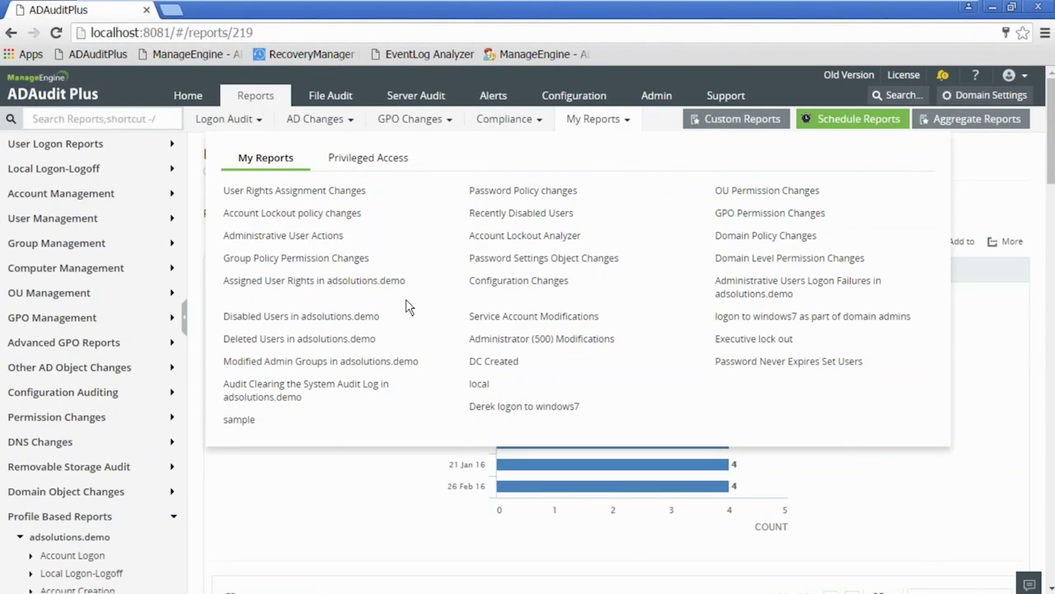
{"action": "left_click", "coordinate": [309, 363]}
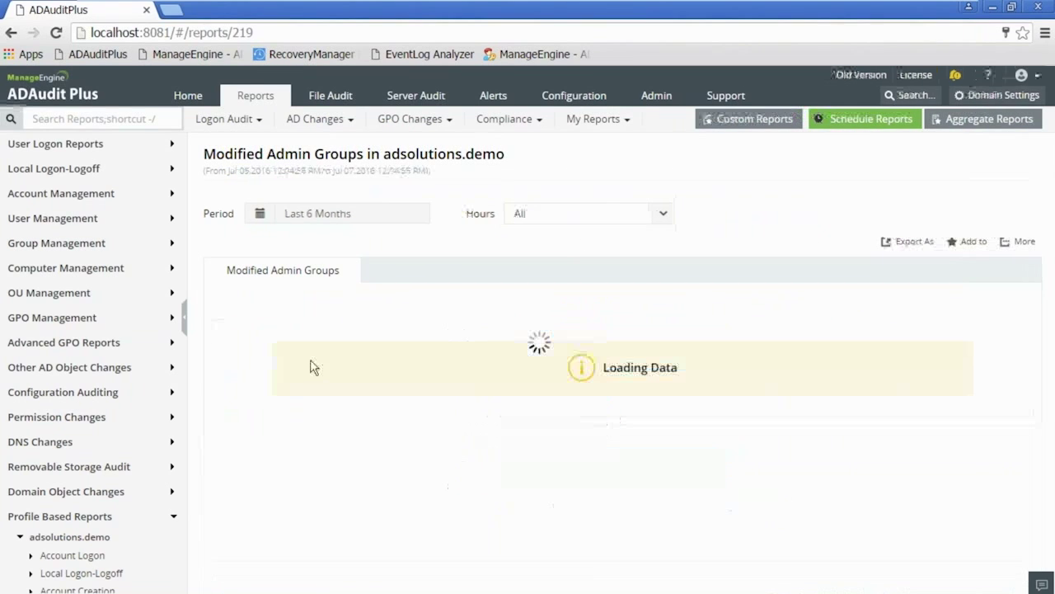
Set the period to Last 6 Months and review the Domain Admins and Enterprise Admins removals.
{"action": "left_click", "coordinate": [333, 219]}
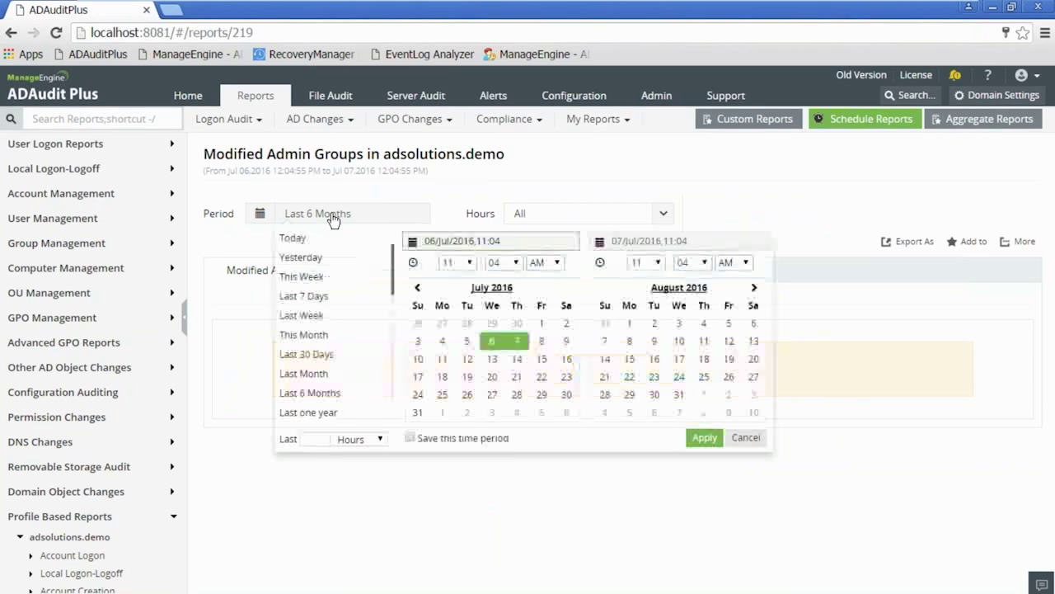
{"action": "left_click", "coordinate": [327, 334]}
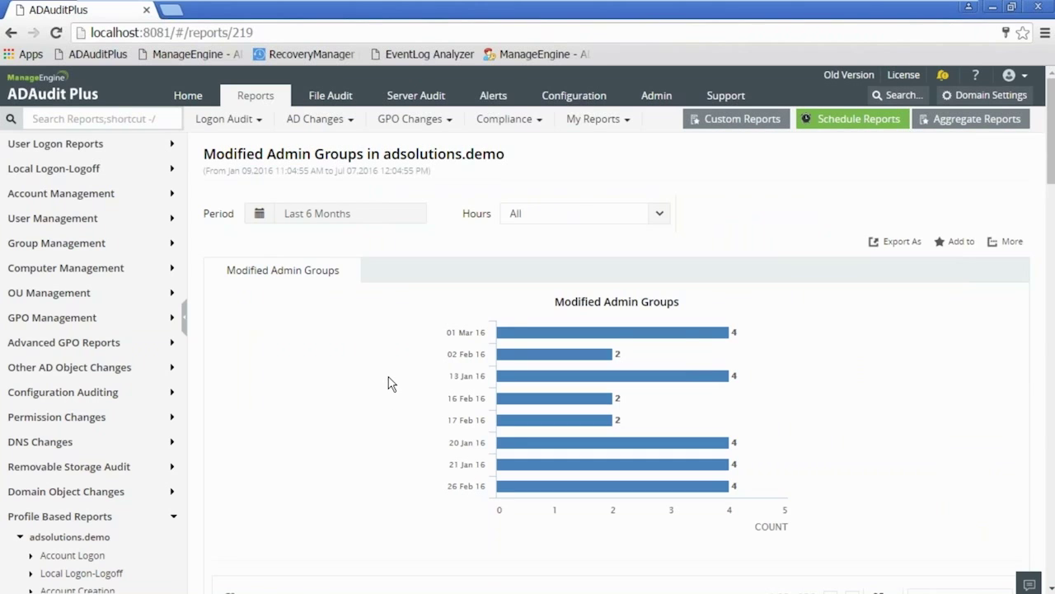
{"action": "mouse_move", "coordinate": [594, 354]}
{"action": "mouse_move", "coordinate": [598, 335]}
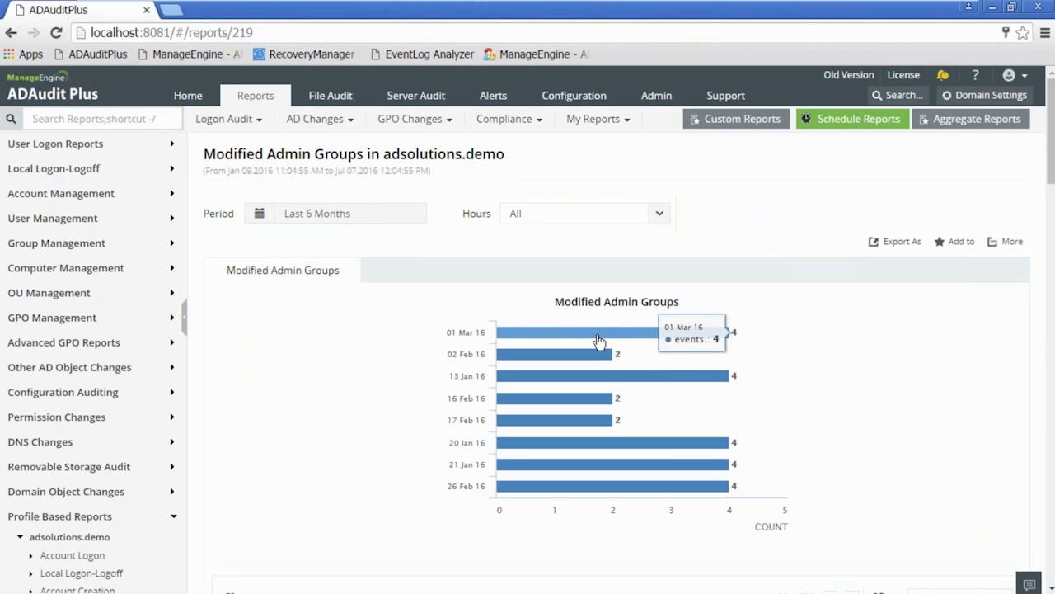
{"action": "scroll", "coordinate": [356, 358], "scroll_direction": "down", "scroll_amount": 3}
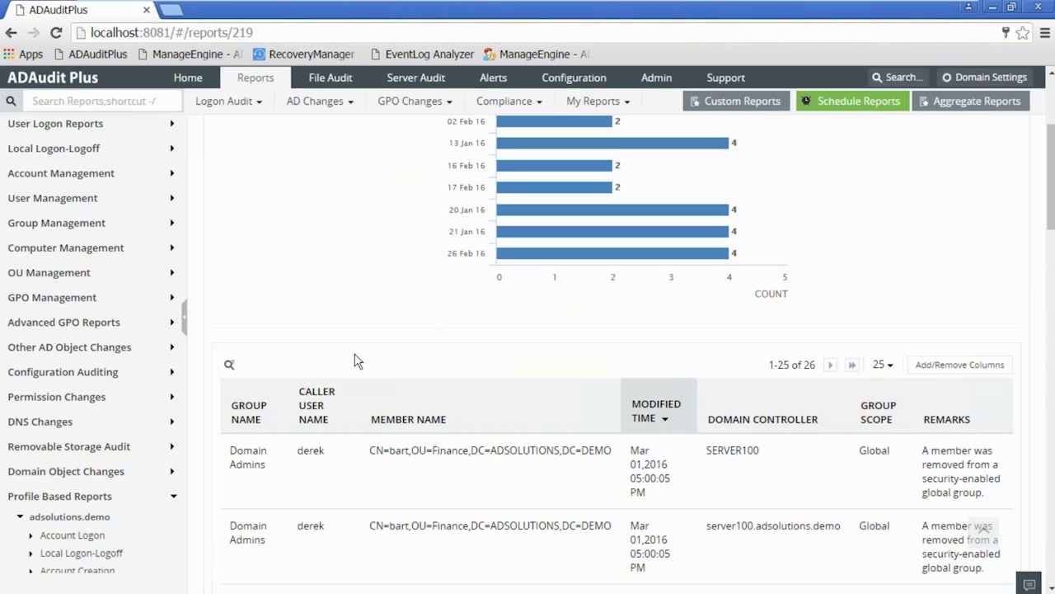
{"action": "scroll", "coordinate": [356, 361], "scroll_direction": "down", "scroll_amount": 2}
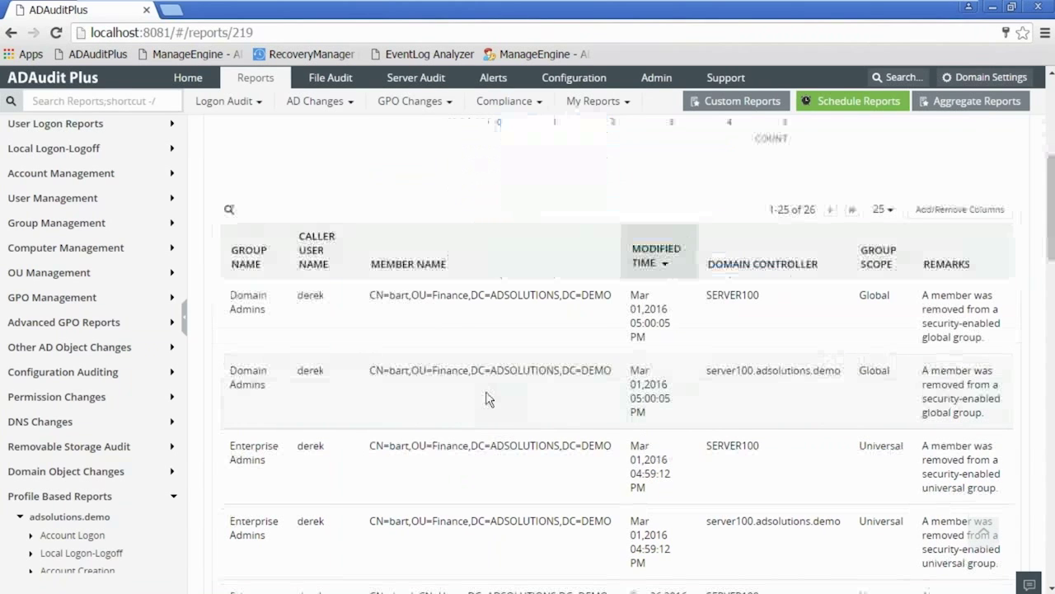
{"action": "scroll", "coordinate": [486, 399], "scroll_direction": "up", "scroll_amount": 5}
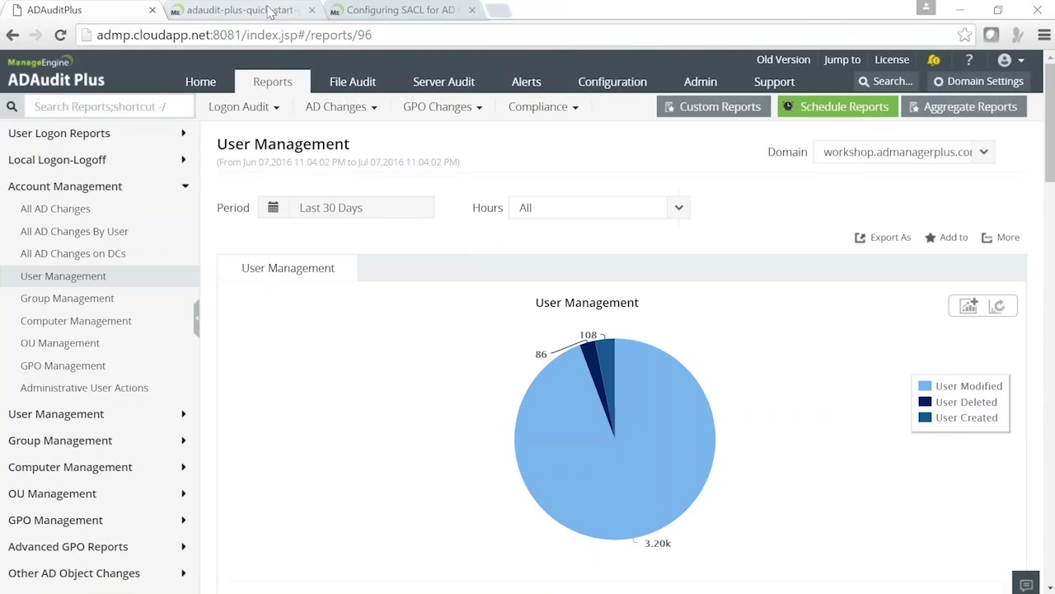
Switch from the Quick Start Guide to the Configuring SACL for AD Objects page.
{"action": "left_click", "coordinate": [270, 11]}
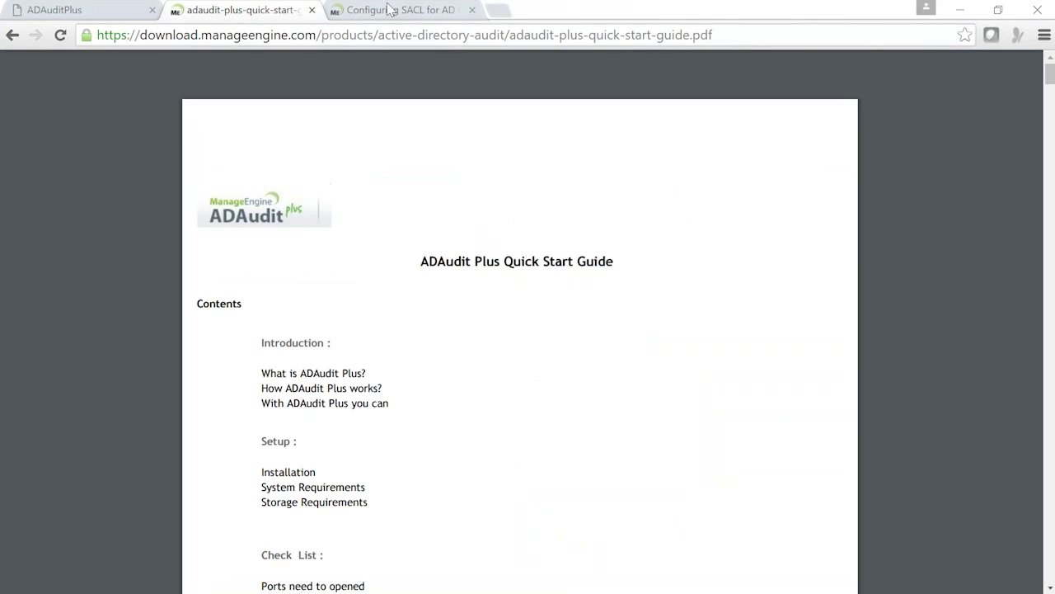
{"action": "left_click", "coordinate": [390, 10]}
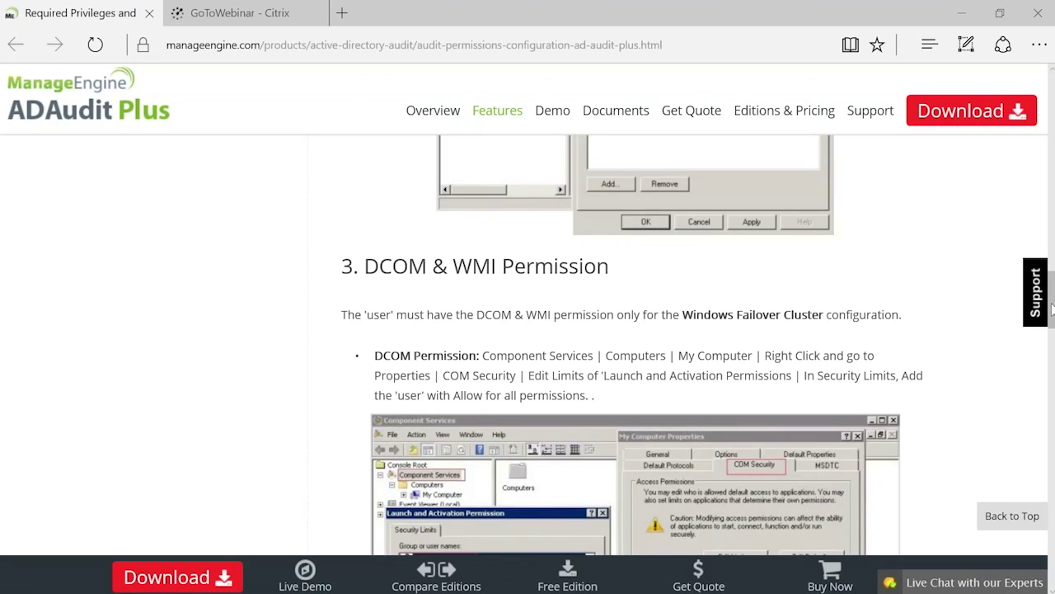
{"action": "left_click_drag", "start_coordinate": [1052, 309], "coordinate": [1052, 121]}
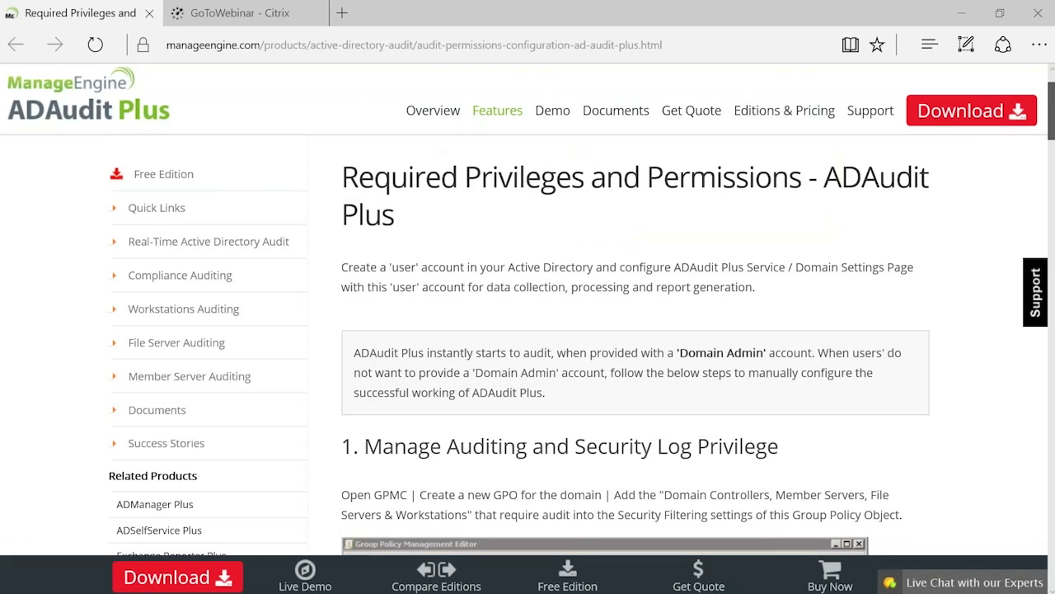
{"action": "left_click_drag", "start_coordinate": [1052, 121], "coordinate": [1052, 124]}
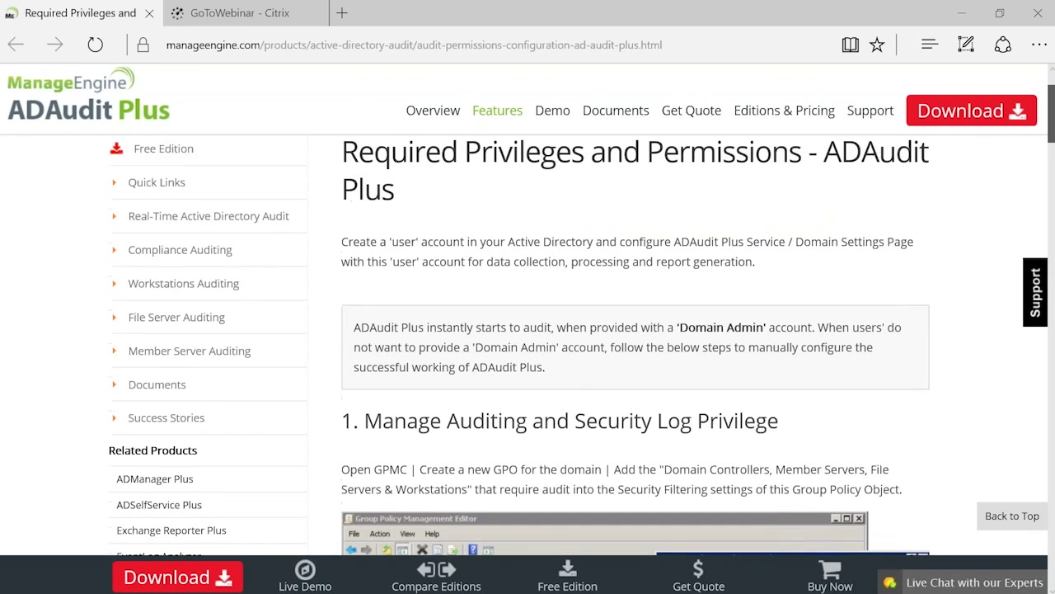
Scroll past '2. Member of Event Log Readers' to the '3. DCOM & WMI Permission' section.
{"action": "scroll", "coordinate": [756, 163], "scroll_direction": "down", "scroll_amount": 3}
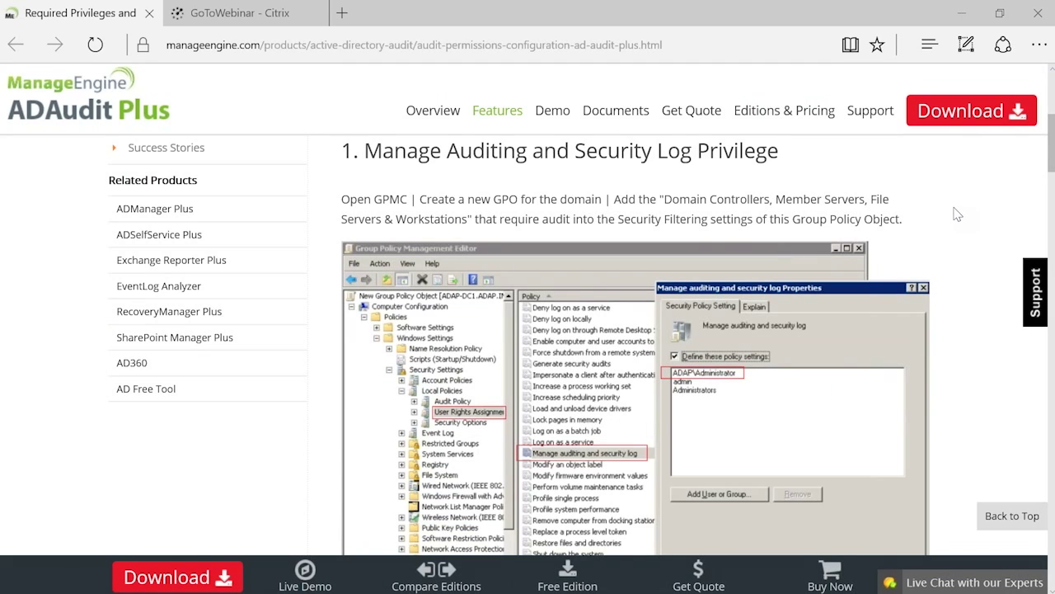
{"action": "scroll", "coordinate": [956, 214], "scroll_direction": "up", "scroll_amount": 1}
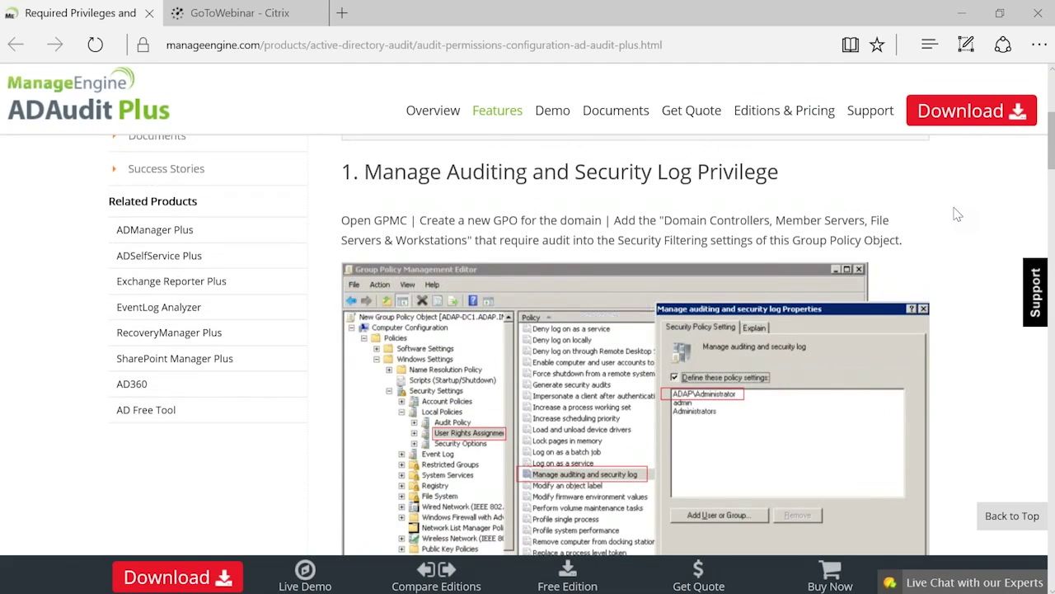
{"action": "scroll", "coordinate": [957, 215], "scroll_direction": "down", "scroll_amount": 5}
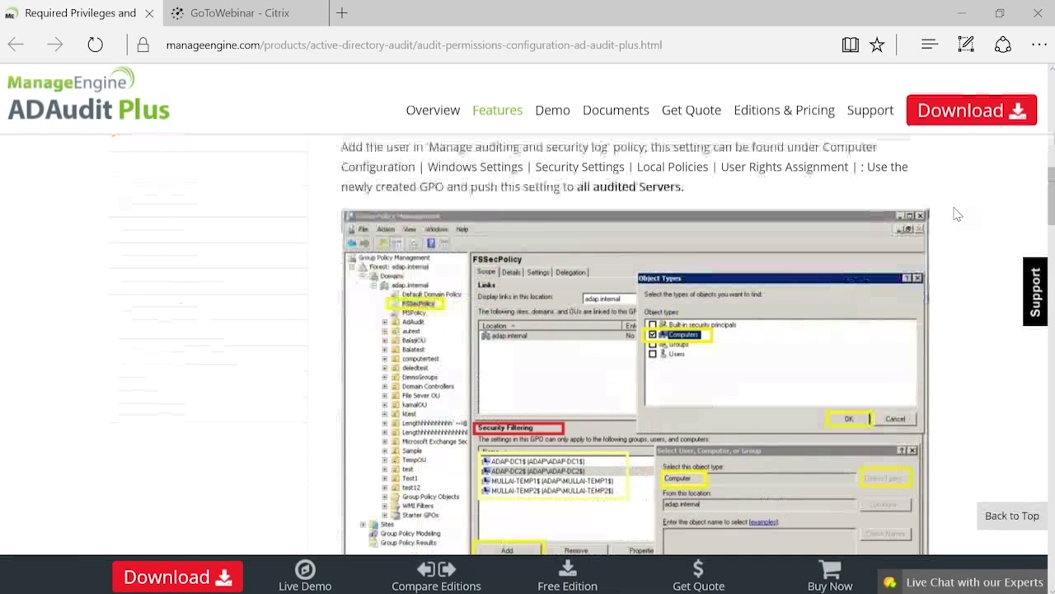
{"action": "scroll", "coordinate": [957, 214], "scroll_direction": "down", "scroll_amount": 5}
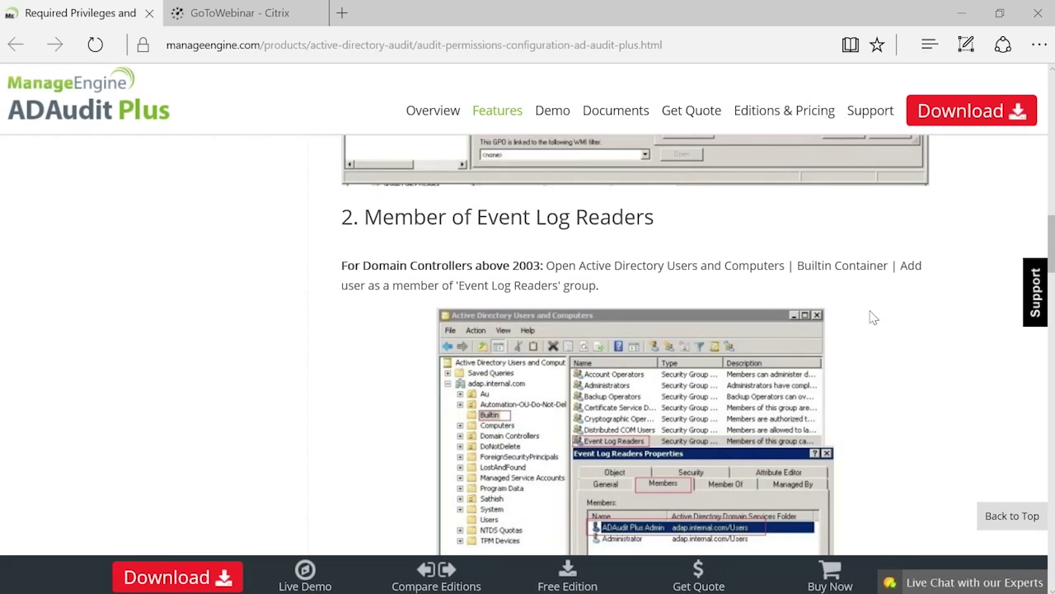
{"action": "scroll", "coordinate": [873, 317], "scroll_direction": "down", "scroll_amount": 1}
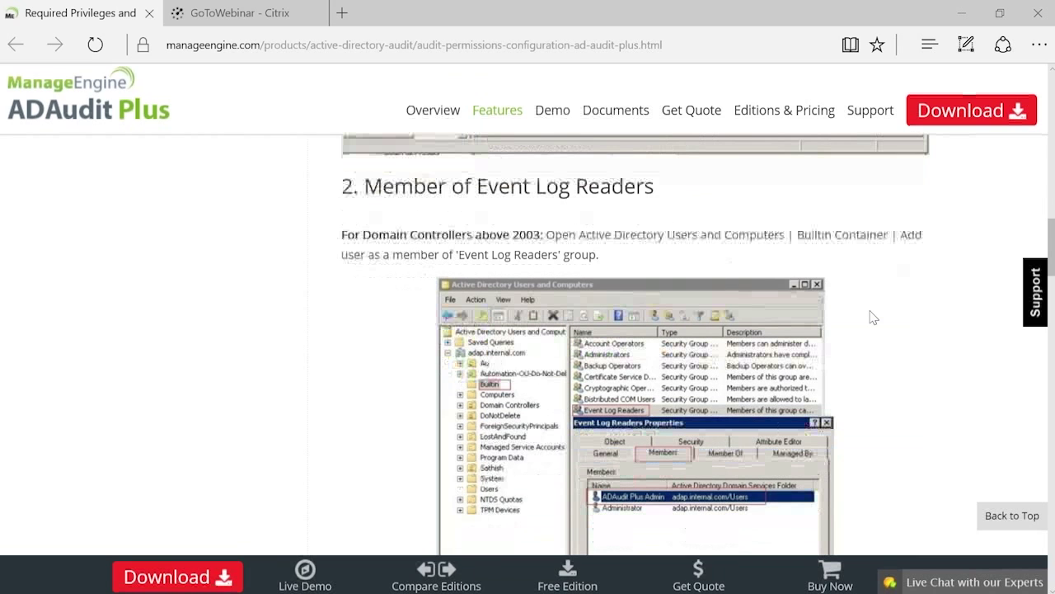
{"action": "scroll", "coordinate": [873, 318], "scroll_direction": "down", "scroll_amount": 3}
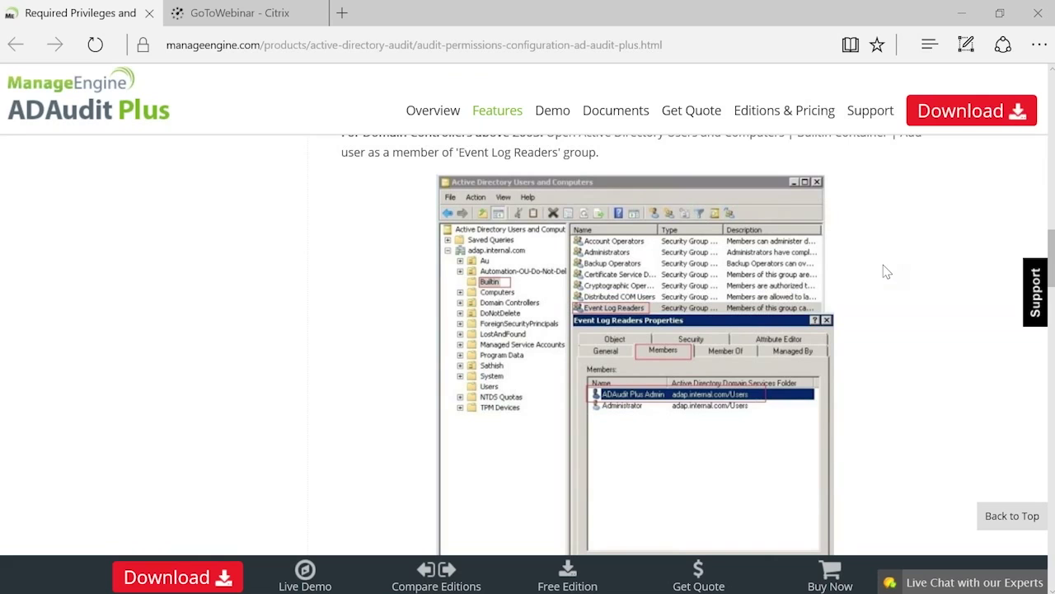
{"action": "scroll", "coordinate": [886, 272], "scroll_direction": "down", "scroll_amount": 1}
{"action": "scroll", "coordinate": [887, 272], "scroll_direction": "down", "scroll_amount": 10}
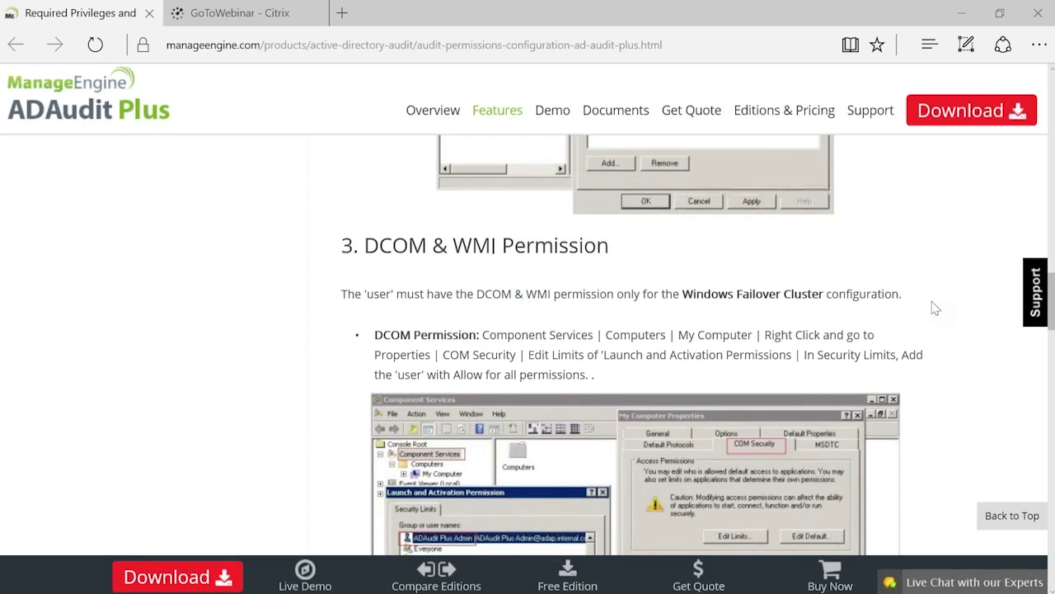
{"action": "scroll", "coordinate": [935, 308], "scroll_direction": "down", "scroll_amount": 2}
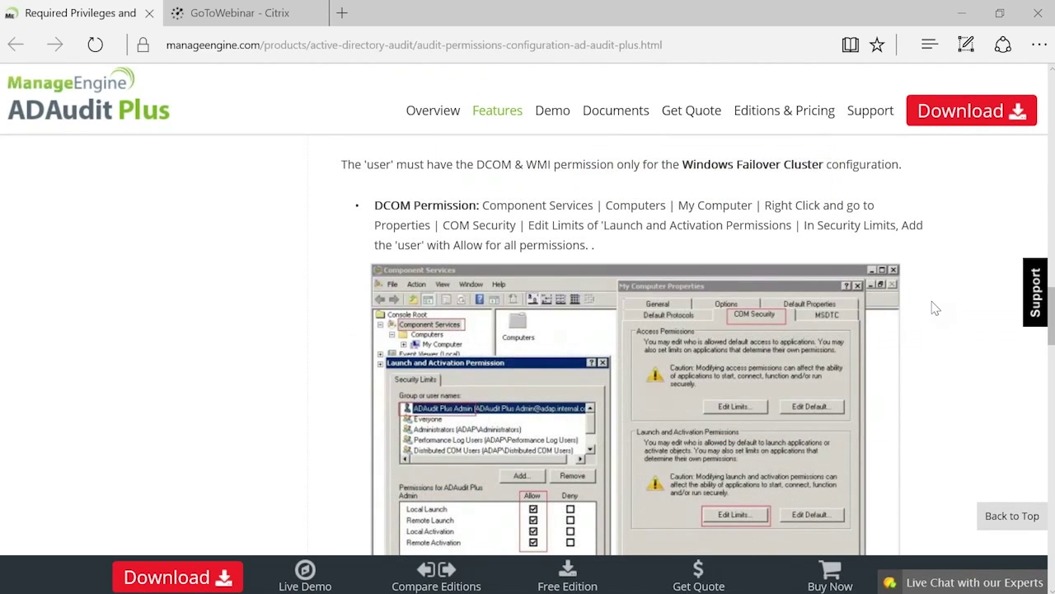
{"action": "scroll", "coordinate": [935, 307], "scroll_direction": "down", "scroll_amount": 5}
{"action": "scroll", "coordinate": [935, 308], "scroll_direction": "down", "scroll_amount": 5}
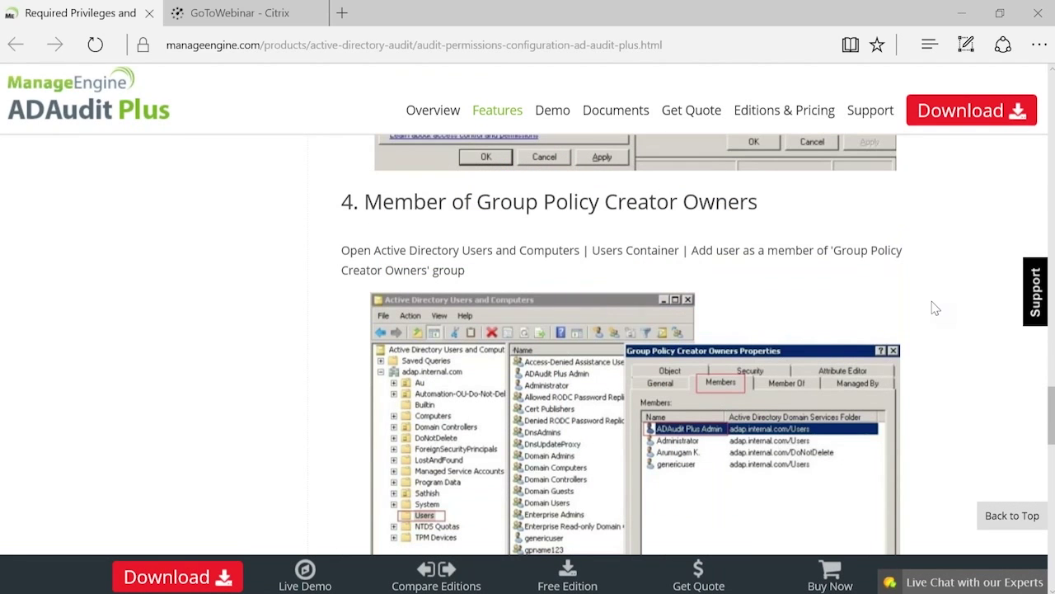
{"action": "scroll", "coordinate": [935, 307], "scroll_direction": "down", "scroll_amount": 1}
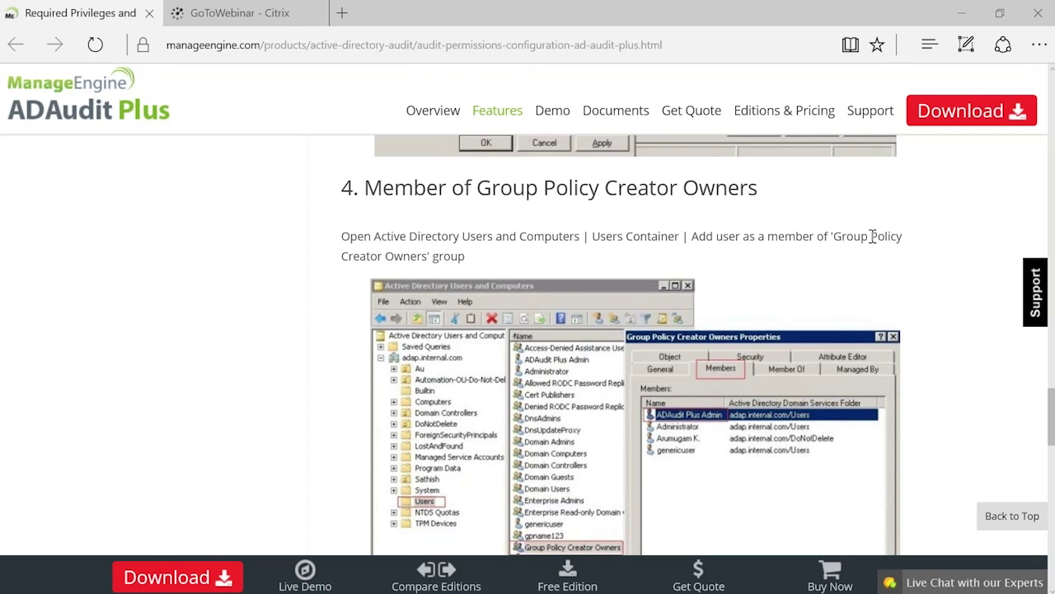
{"action": "scroll", "coordinate": [872, 237], "scroll_direction": "down", "scroll_amount": 1}
{"action": "scroll", "coordinate": [872, 236], "scroll_direction": "down", "scroll_amount": 5}
{"action": "left_click", "coordinate": [480, 281]}
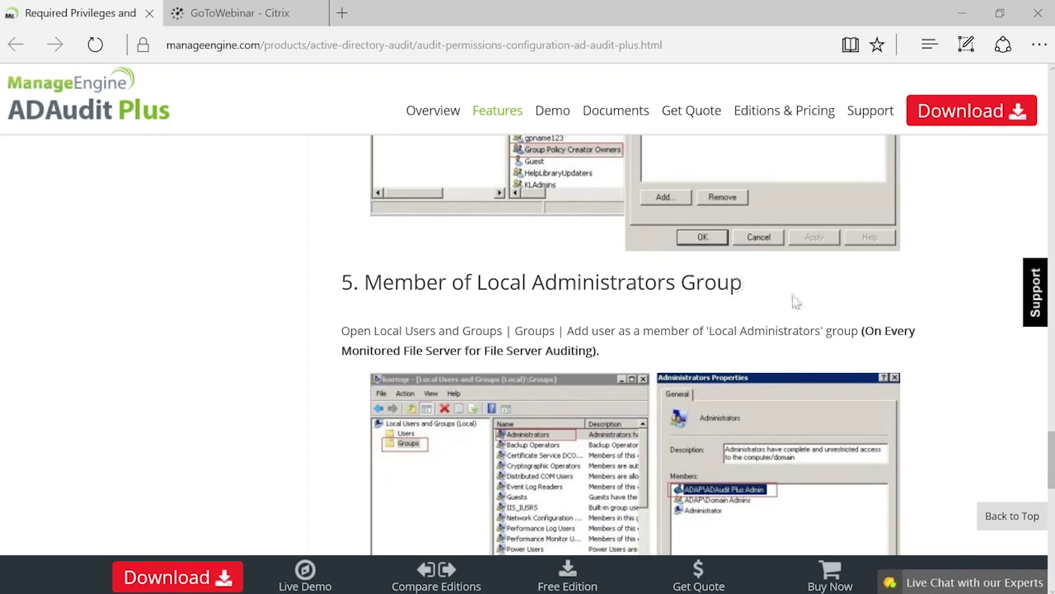
{"action": "scroll", "coordinate": [796, 302], "scroll_direction": "down", "scroll_amount": 1}
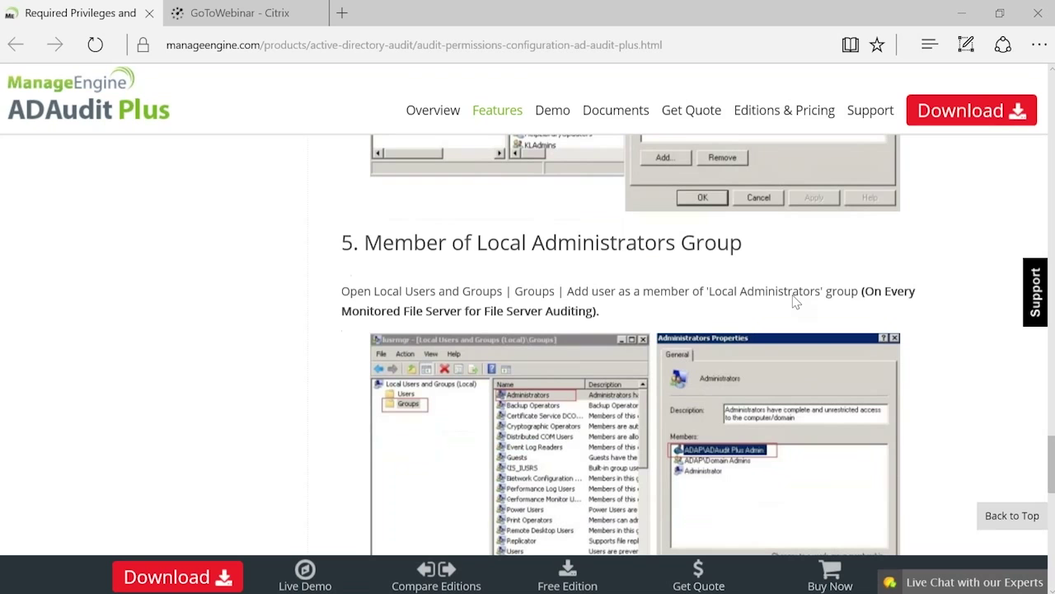
{"action": "scroll", "coordinate": [796, 303], "scroll_direction": "down", "scroll_amount": 3}
{"action": "scroll", "coordinate": [925, 327], "scroll_direction": "up", "scroll_amount": 4}
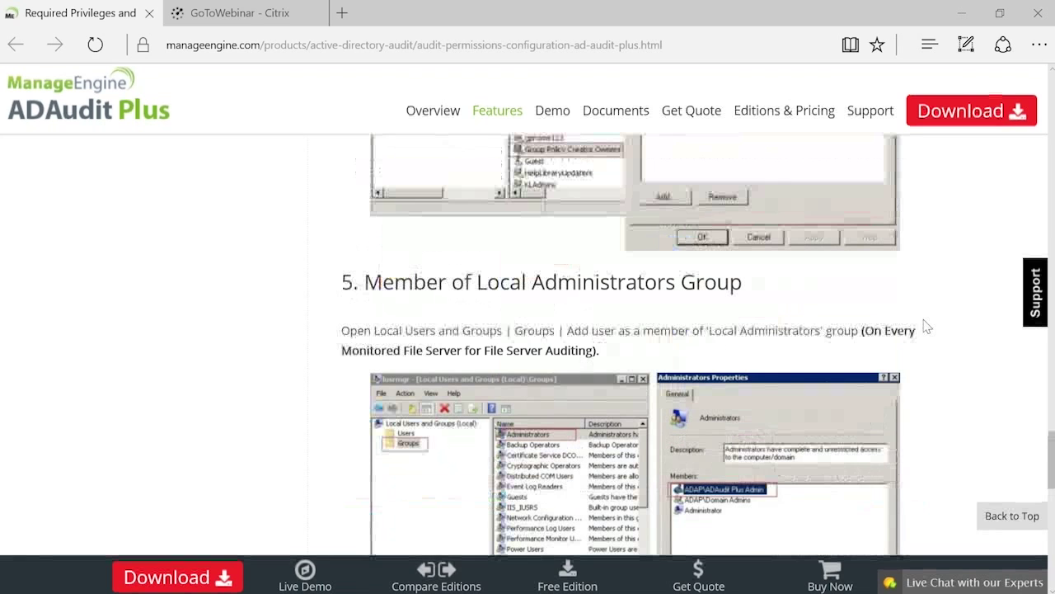
{"action": "scroll", "coordinate": [926, 328], "scroll_direction": "up", "scroll_amount": 5}
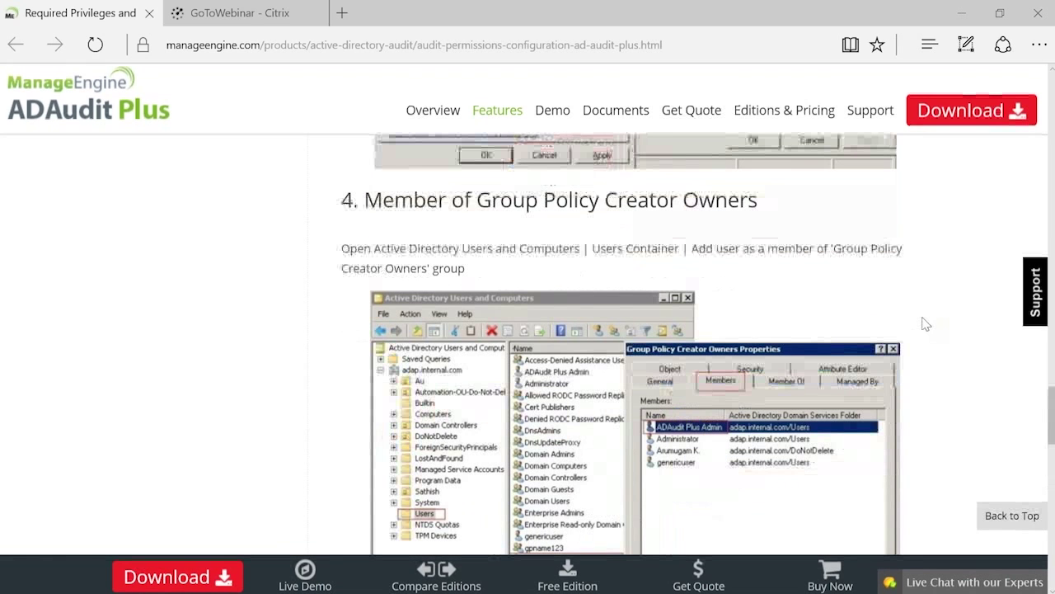
{"action": "scroll", "coordinate": [926, 325], "scroll_direction": "up", "scroll_amount": 2}
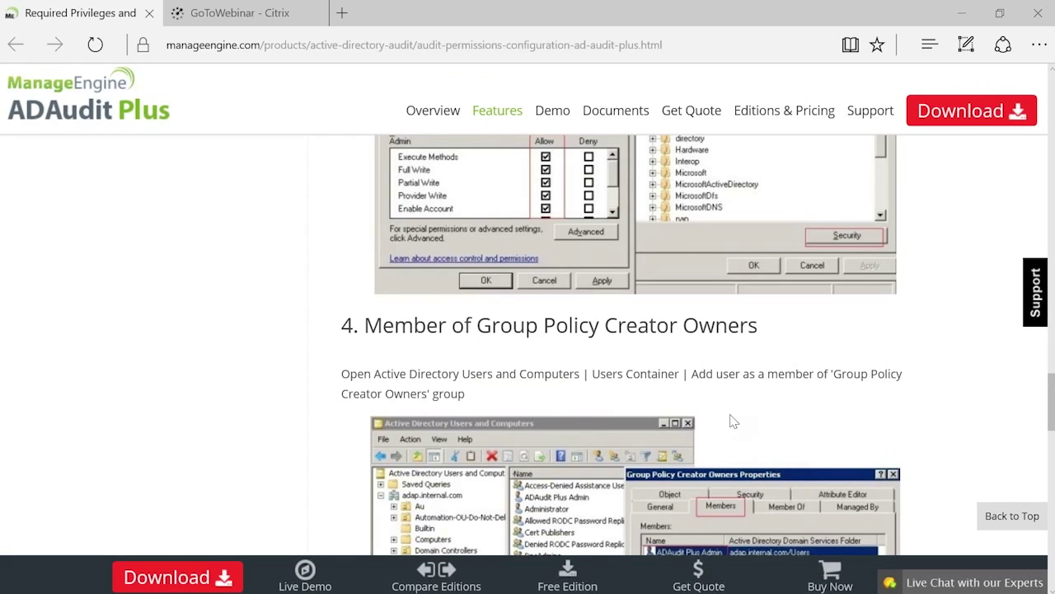
{"action": "mouse_move", "coordinate": [586, 587]}
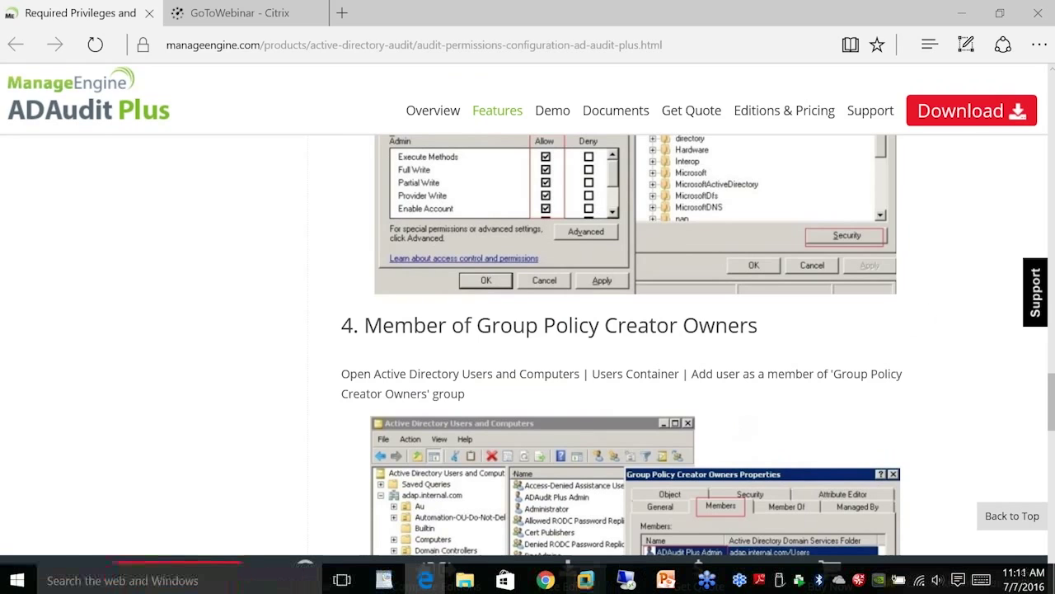
Open Domain Settings for adsolutions.demo and inspect server100's event log properties, then close them.
{"action": "left_click", "coordinate": [586, 584]}
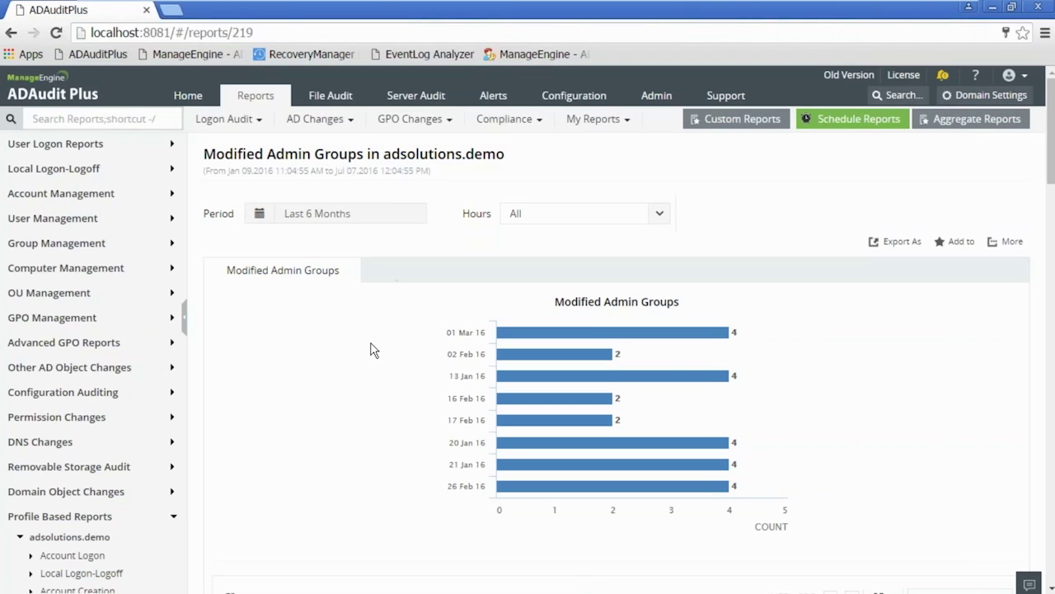
{"action": "left_click", "coordinate": [972, 95]}
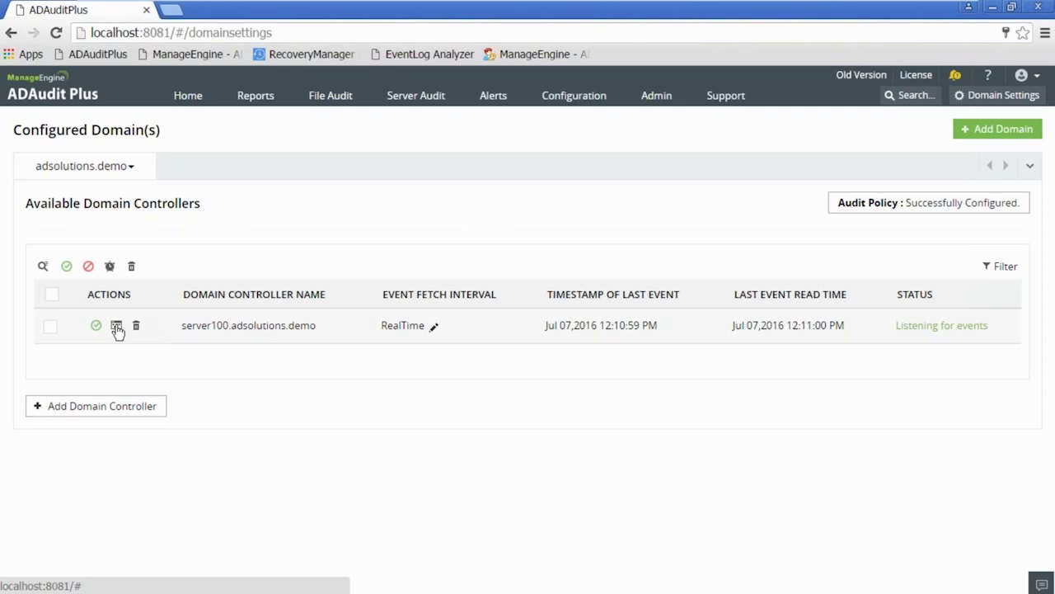
{"action": "left_click", "coordinate": [116, 327]}
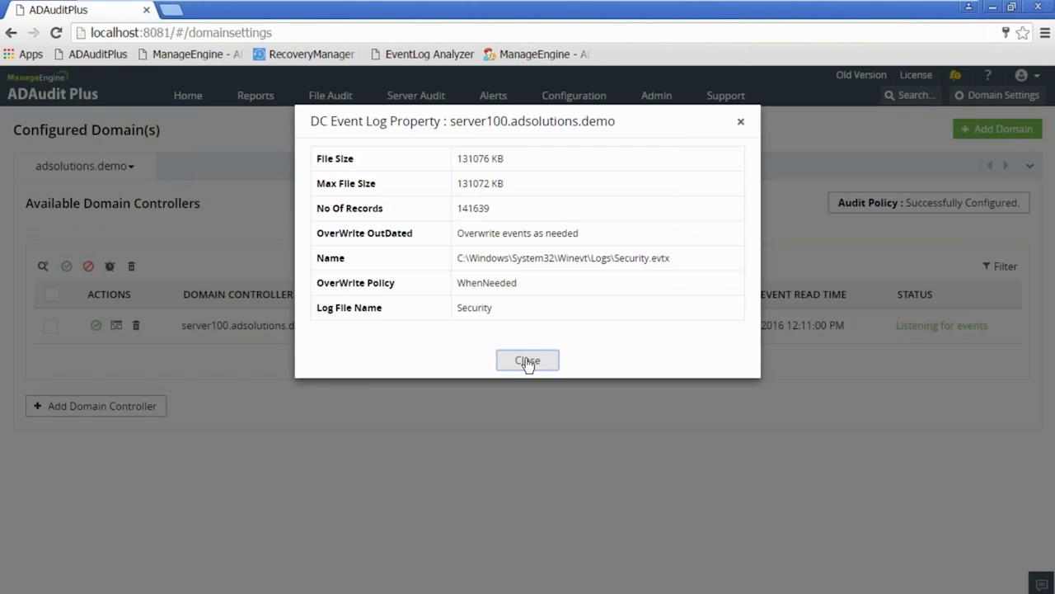
{"action": "left_click", "coordinate": [526, 359]}
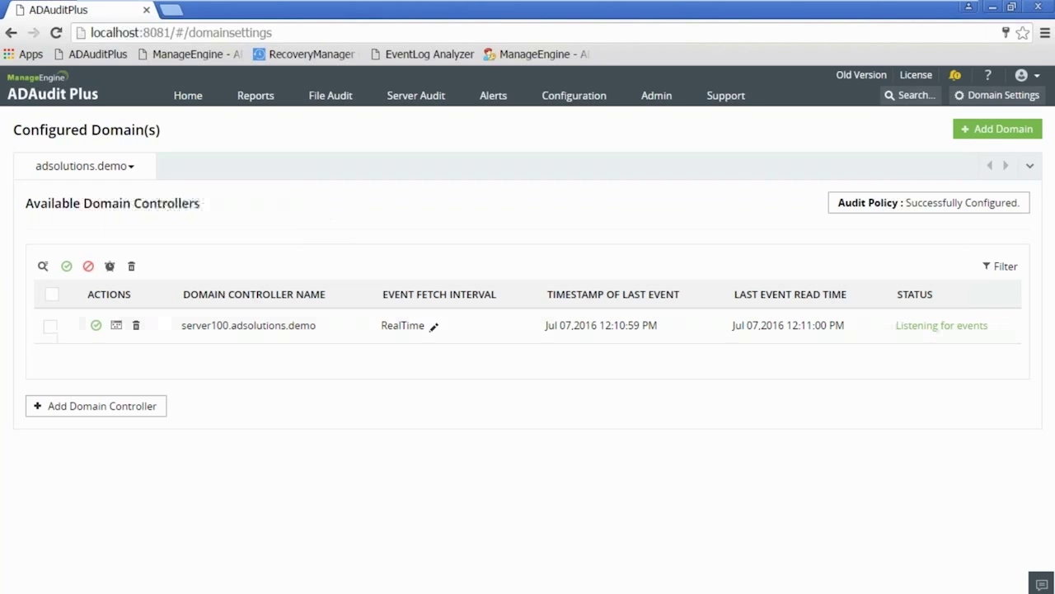
{"action": "mouse_move", "coordinate": [879, 3]}
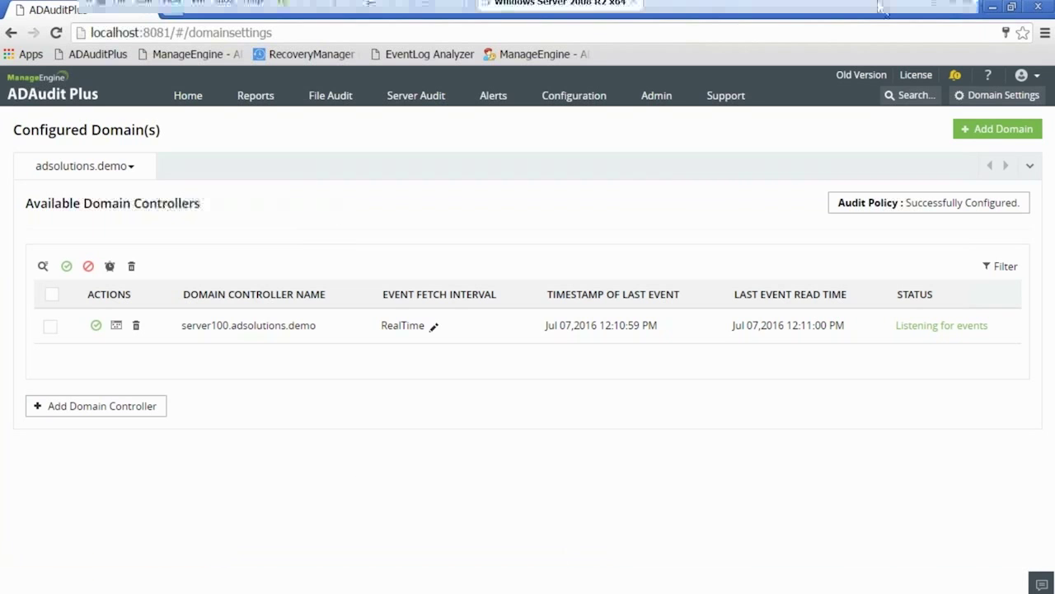
{"action": "left_click", "coordinate": [934, 4]}
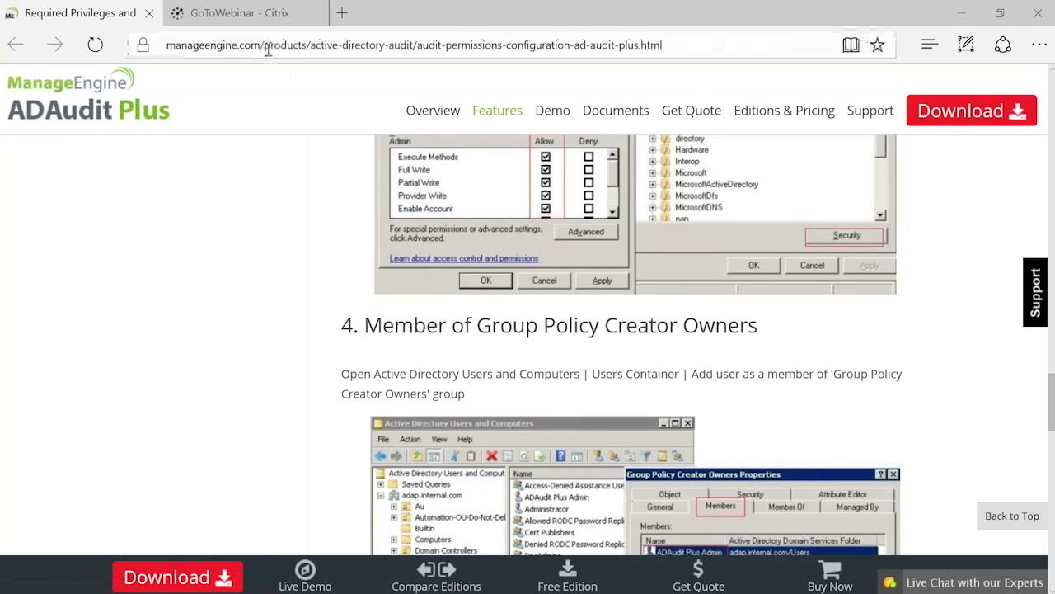
{"action": "mouse_move", "coordinate": [281, 589]}
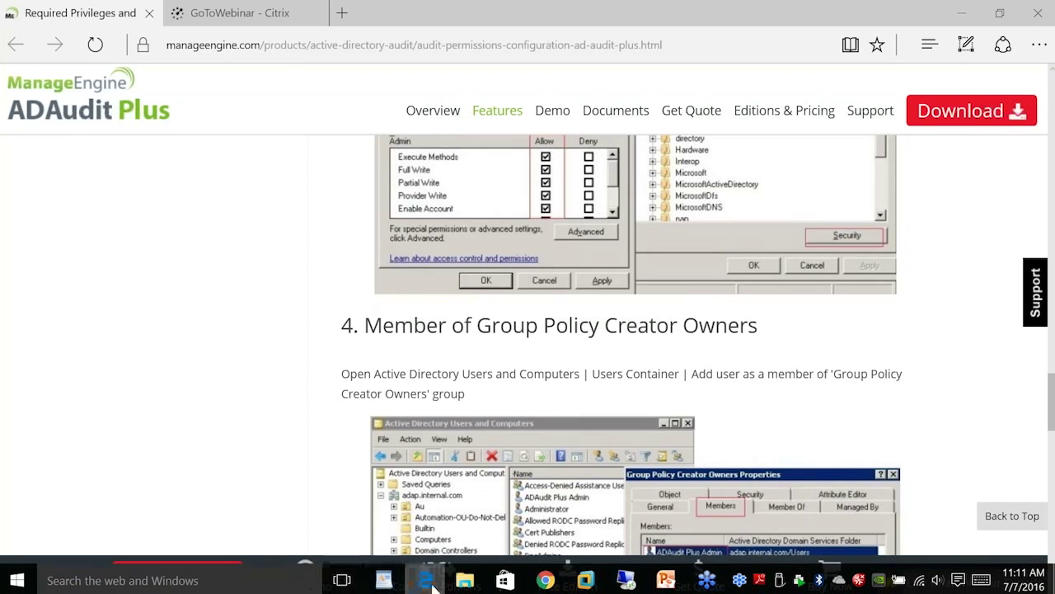
{"action": "left_click", "coordinate": [427, 582]}
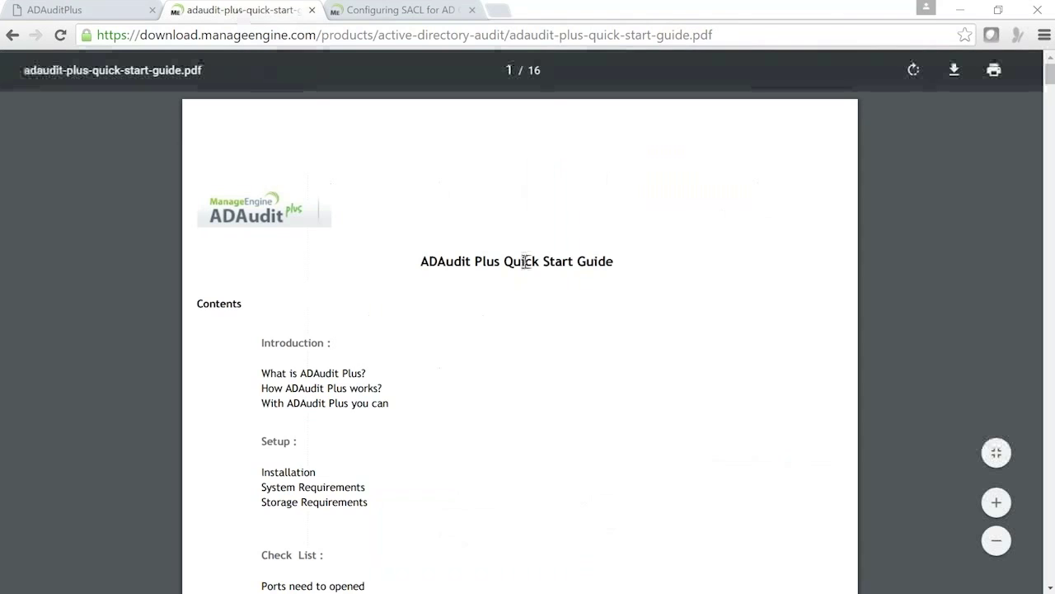
{"action": "scroll", "coordinate": [525, 260], "scroll_direction": "down", "scroll_amount": 8}
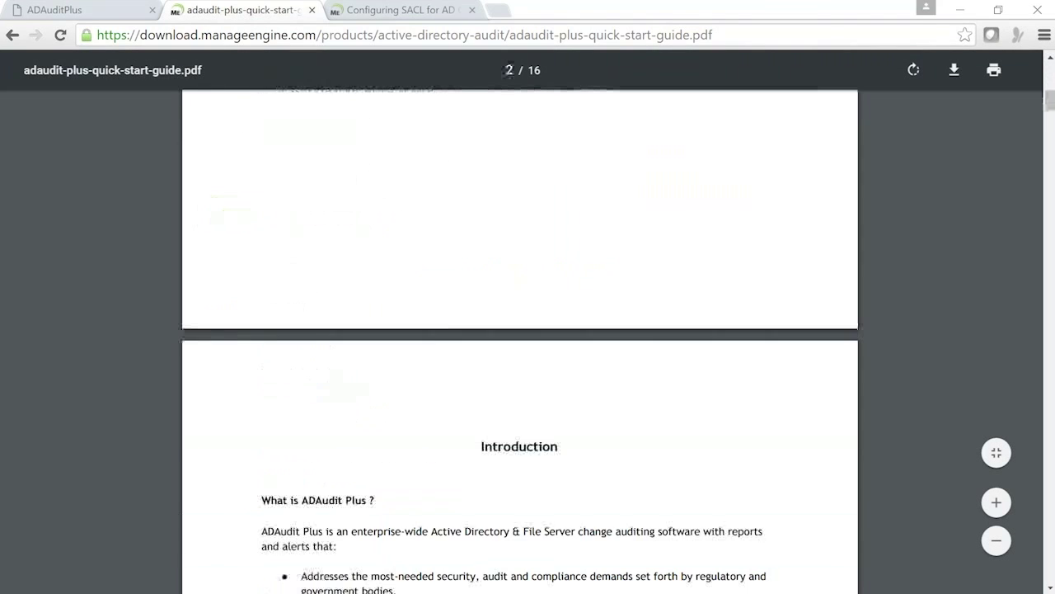
{"action": "scroll", "coordinate": [693, 298], "scroll_direction": "down", "scroll_amount": 2}
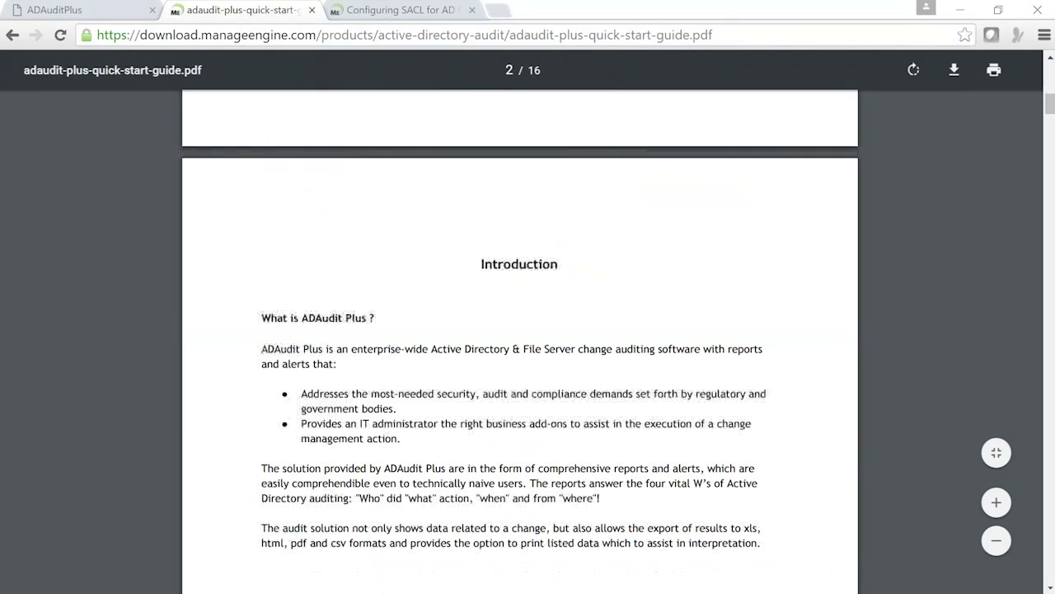
{"action": "scroll", "coordinate": [691, 295], "scroll_direction": "down", "scroll_amount": 10}
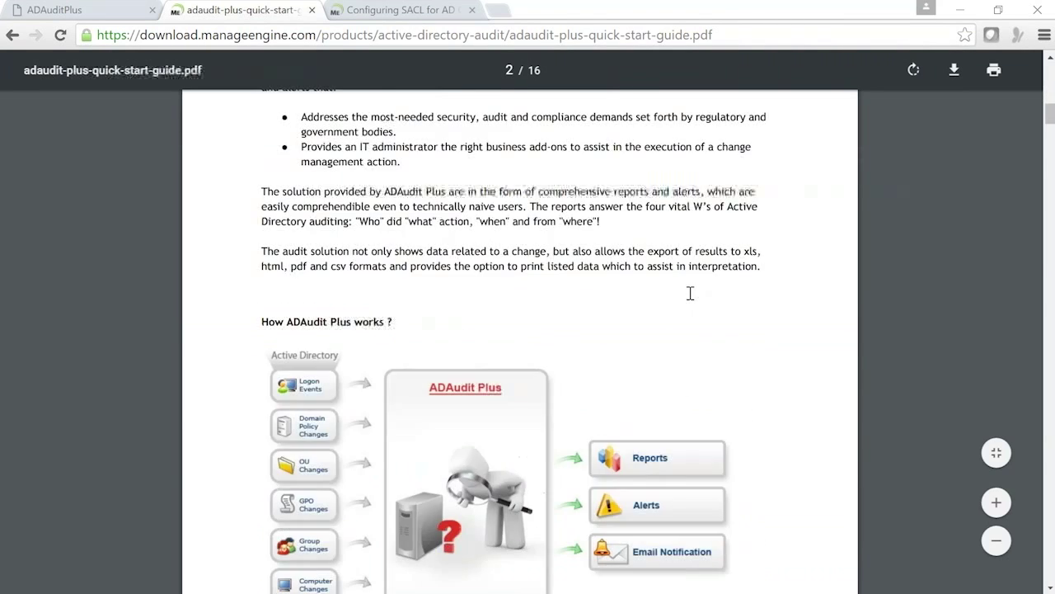
{"action": "scroll", "coordinate": [619, 243], "scroll_direction": "down", "scroll_amount": 15}
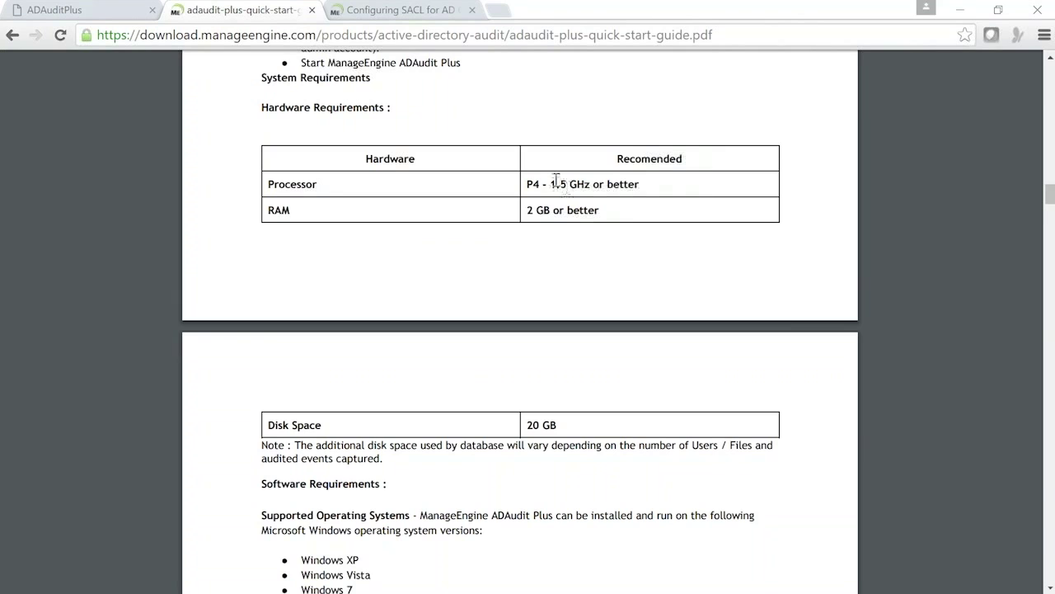
{"action": "mouse_move", "coordinate": [318, 592]}
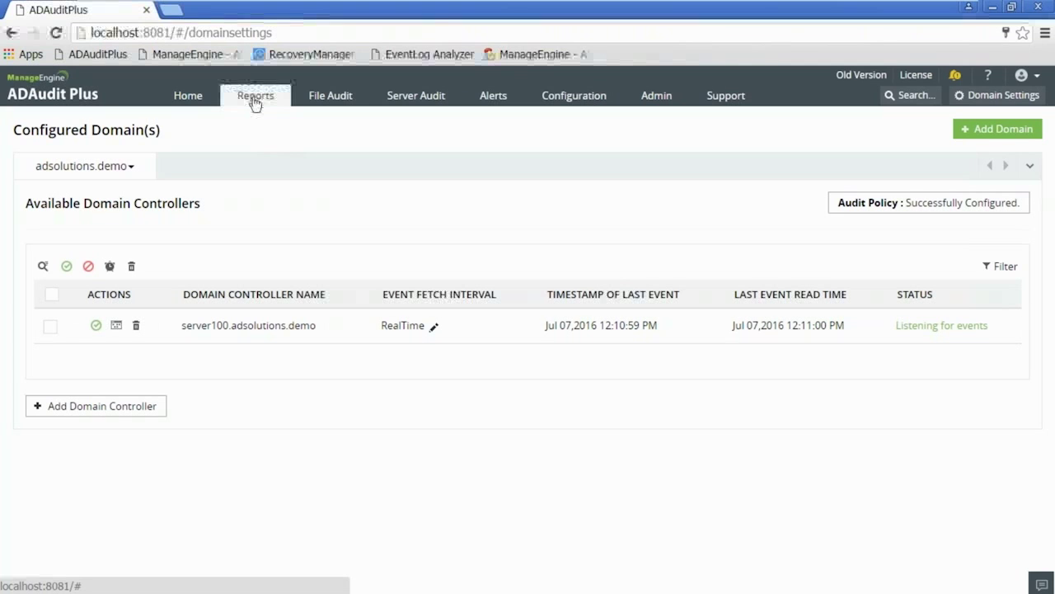
Show Service Account Modifications for Last 6 Months (156 events), then minimize the virtual machine.
{"action": "left_click", "coordinate": [254, 97]}
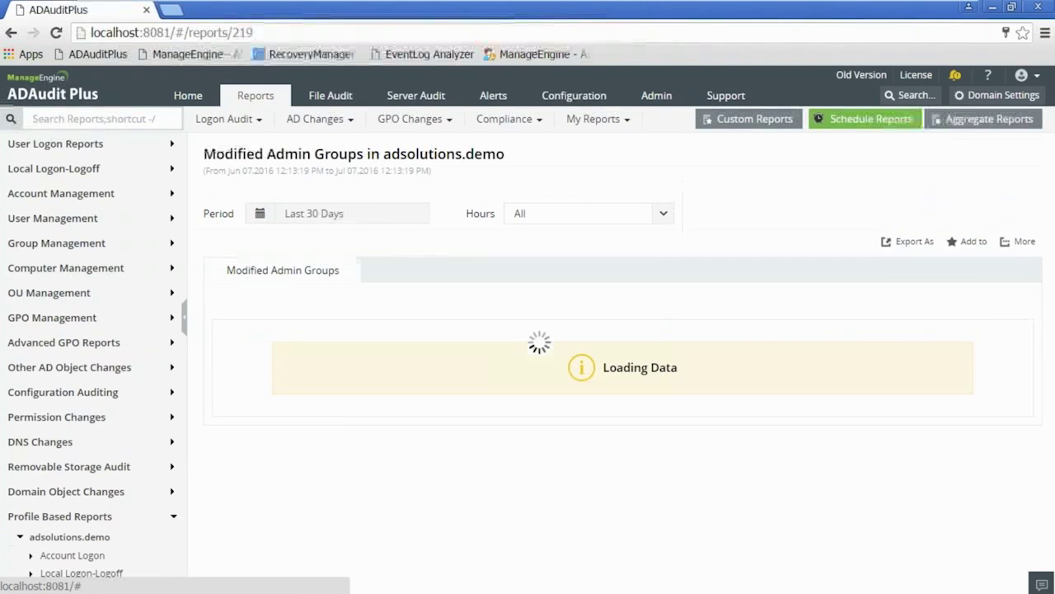
{"action": "left_click", "coordinate": [596, 119]}
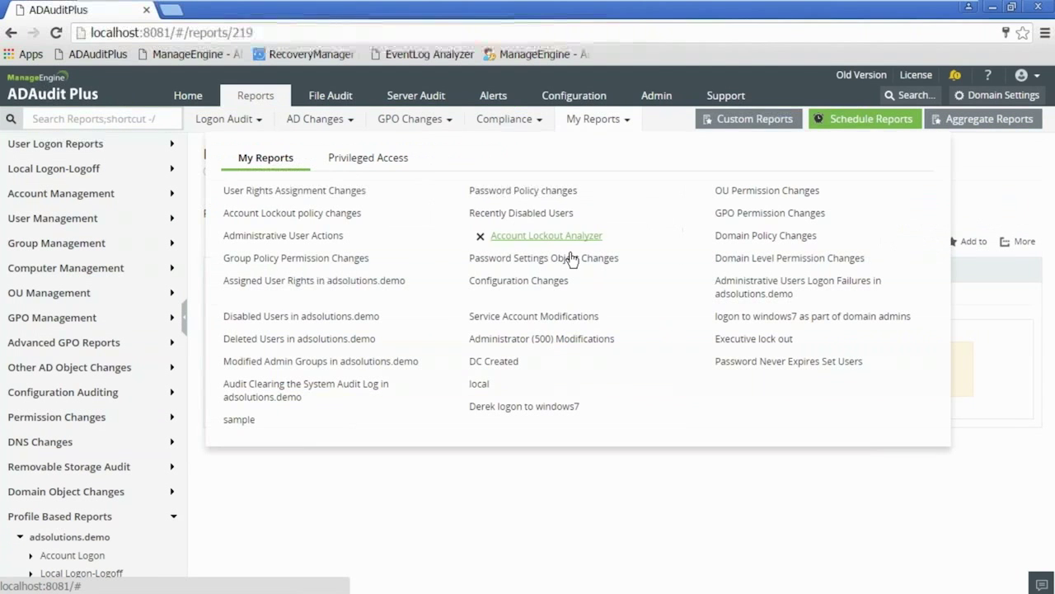
{"action": "left_click", "coordinate": [560, 314]}
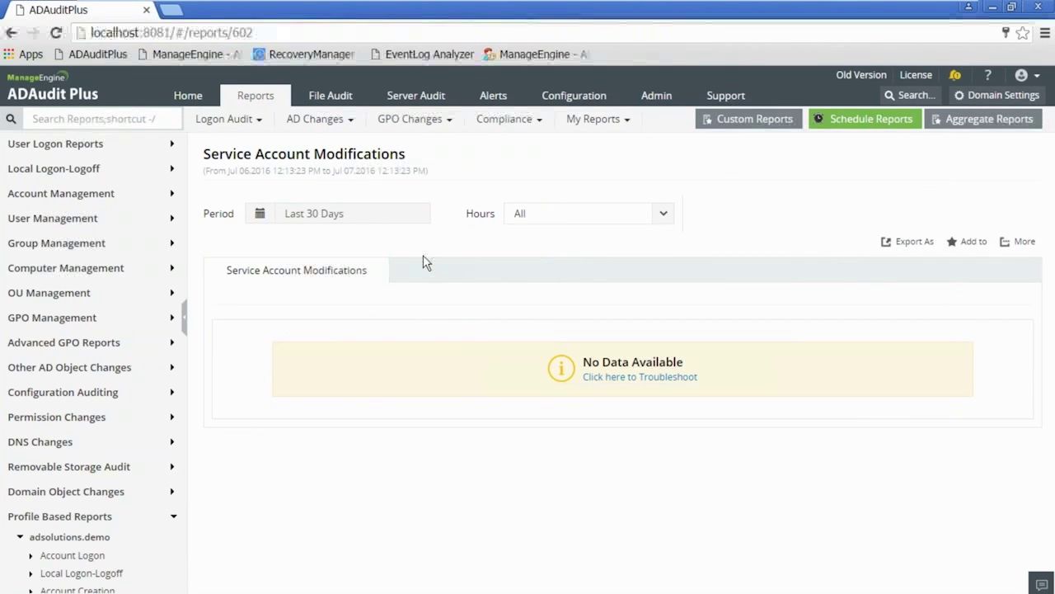
{"action": "left_click", "coordinate": [336, 216]}
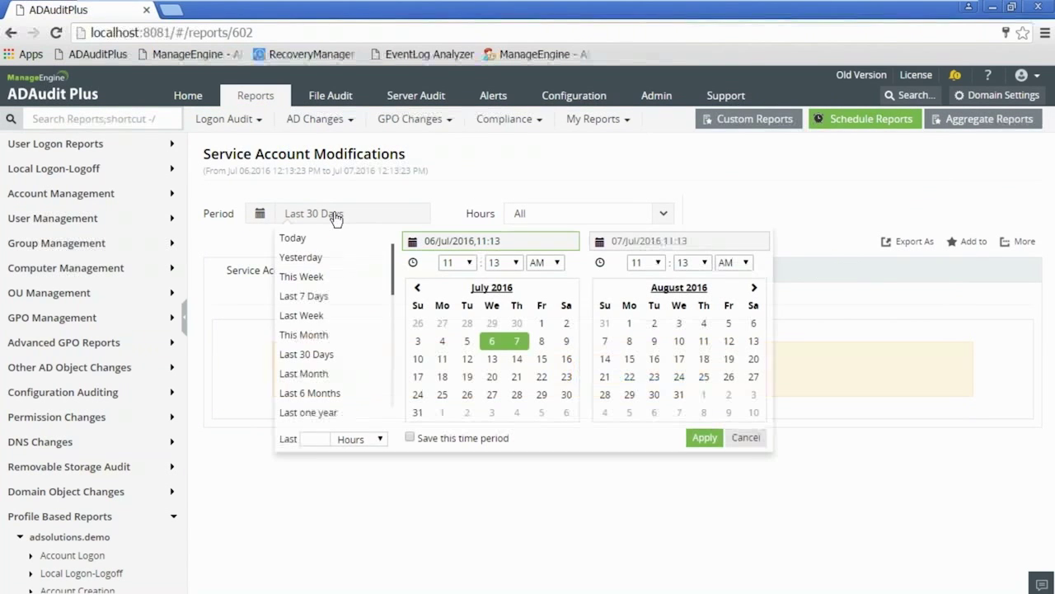
{"action": "left_click", "coordinate": [321, 394]}
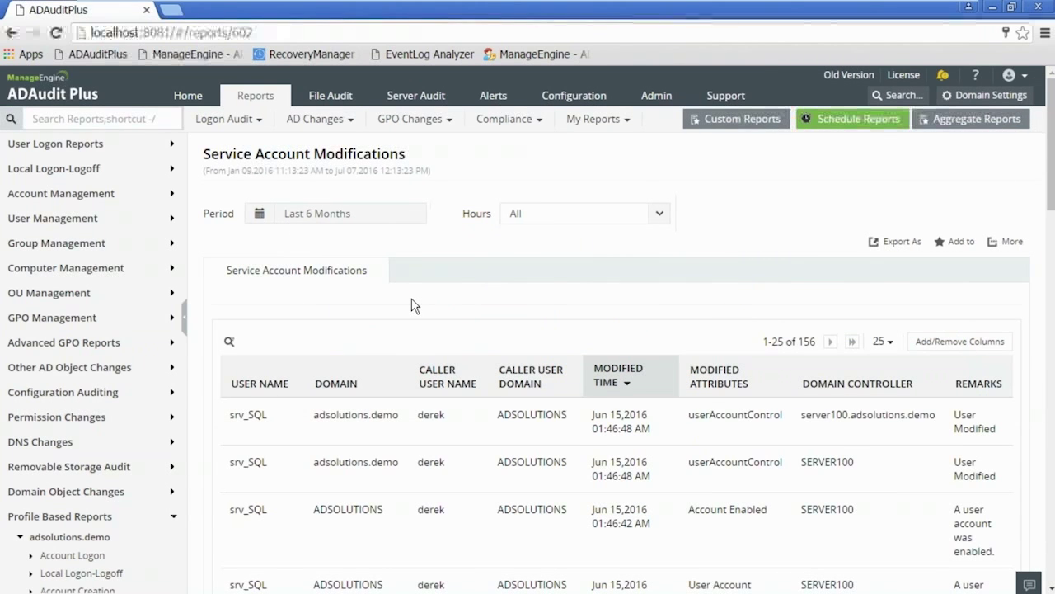
{"action": "scroll", "coordinate": [414, 306], "scroll_direction": "down", "scroll_amount": 1}
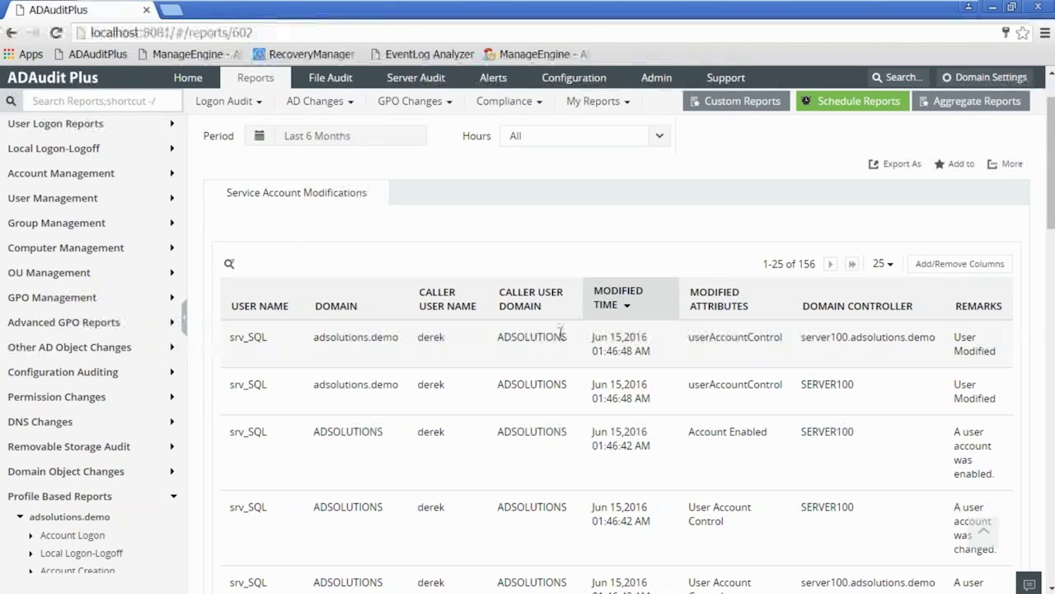
{"action": "left_click", "coordinate": [720, 7]}
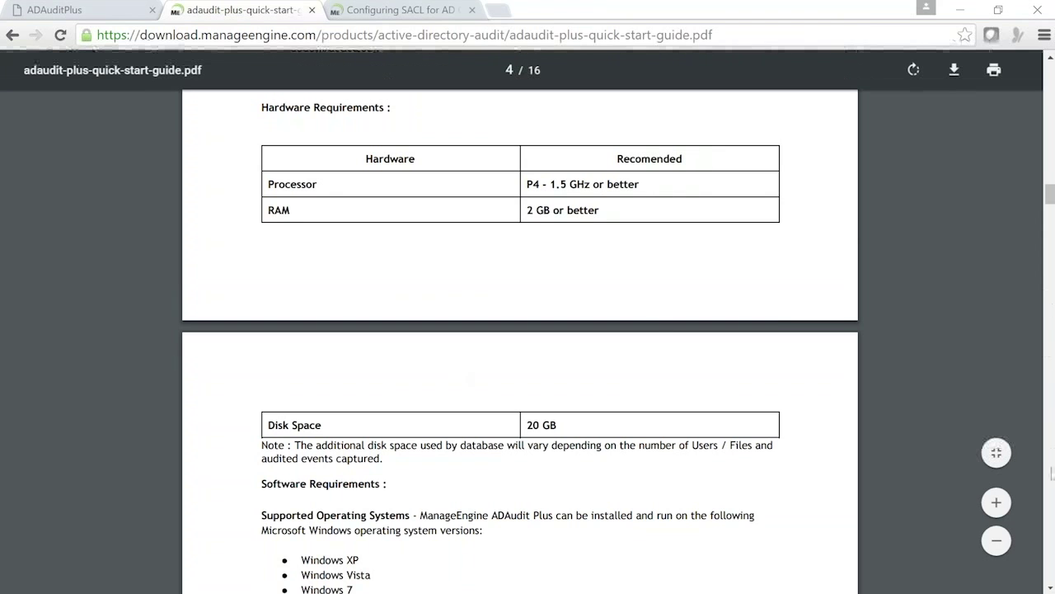
Highlight the 40 MB File Server total, then reach the Active Directory Auditing table (13 GB).
{"action": "scroll", "coordinate": [671, 288], "scroll_direction": "down", "scroll_amount": 10}
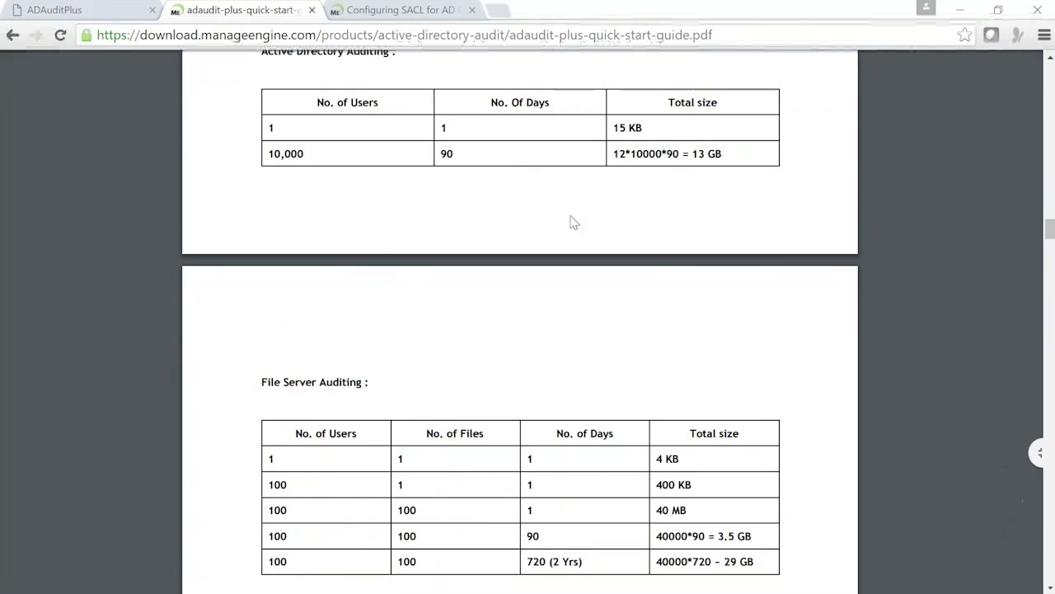
{"action": "scroll", "coordinate": [574, 223], "scroll_direction": "down", "scroll_amount": 1}
{"action": "scroll", "coordinate": [574, 223], "scroll_direction": "down", "scroll_amount": 3}
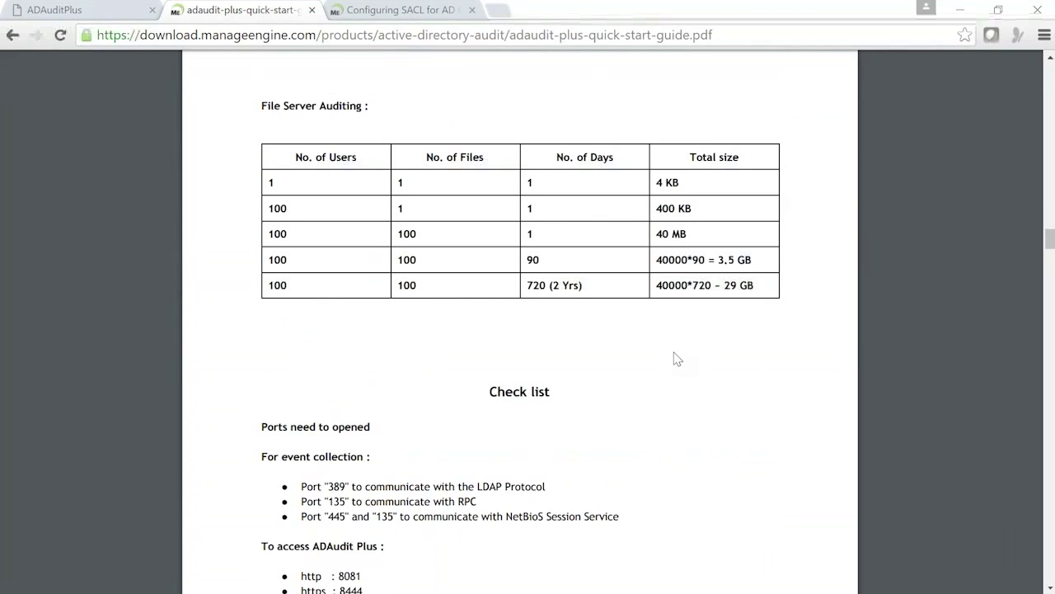
{"action": "scroll", "coordinate": [863, 333], "scroll_direction": "up", "scroll_amount": 1}
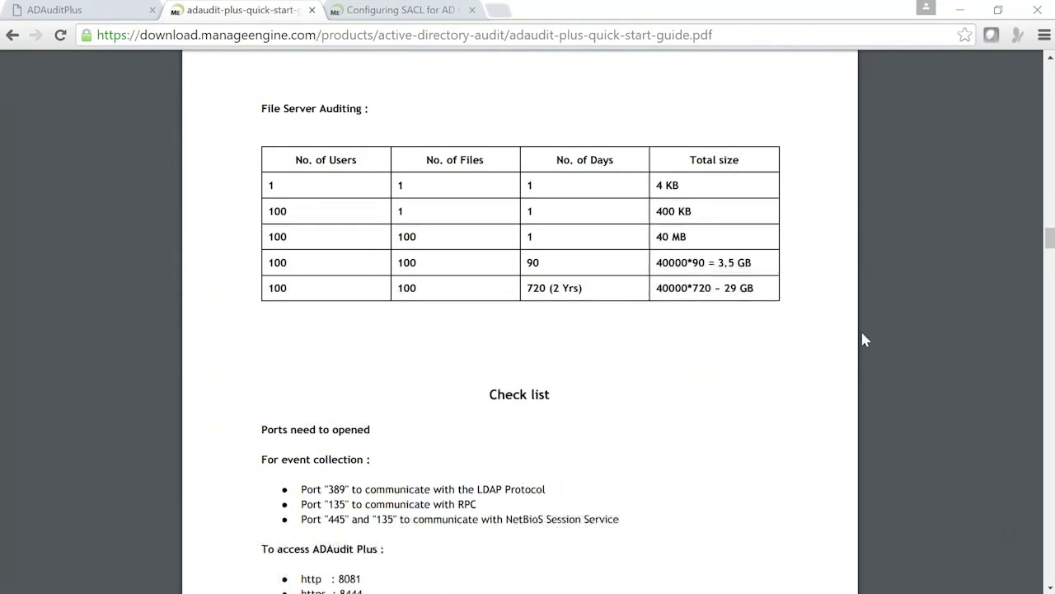
{"action": "scroll", "coordinate": [863, 333], "scroll_direction": "up", "scroll_amount": 2}
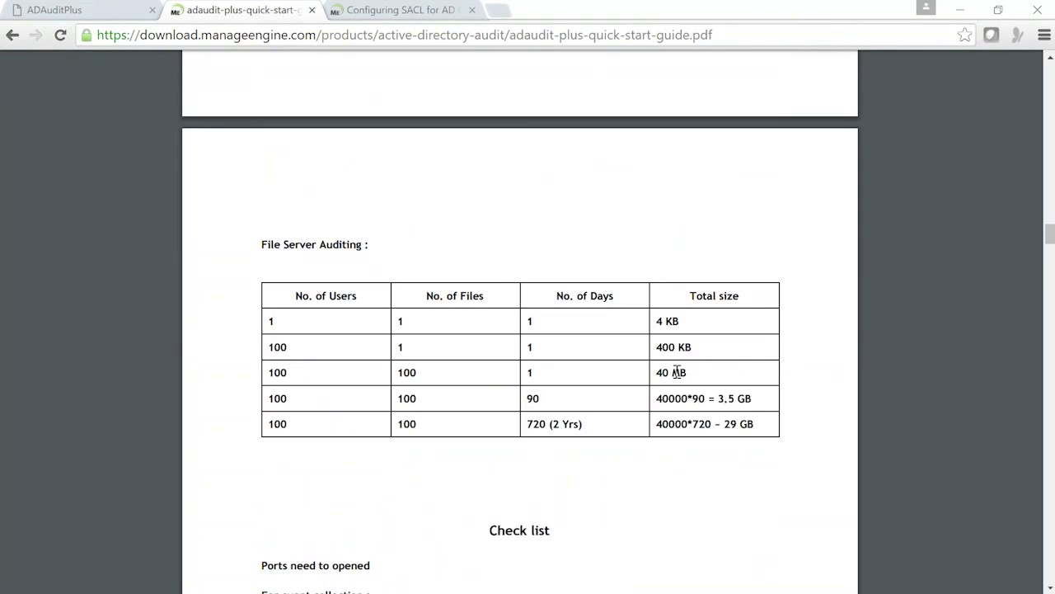
{"action": "left_click_drag", "start_coordinate": [657, 372], "coordinate": [697, 372]}
{"action": "left_click", "coordinate": [762, 424]}
{"action": "scroll", "coordinate": [844, 329], "scroll_direction": "up", "scroll_amount": 1}
{"action": "scroll", "coordinate": [844, 329], "scroll_direction": "up", "scroll_amount": 1}
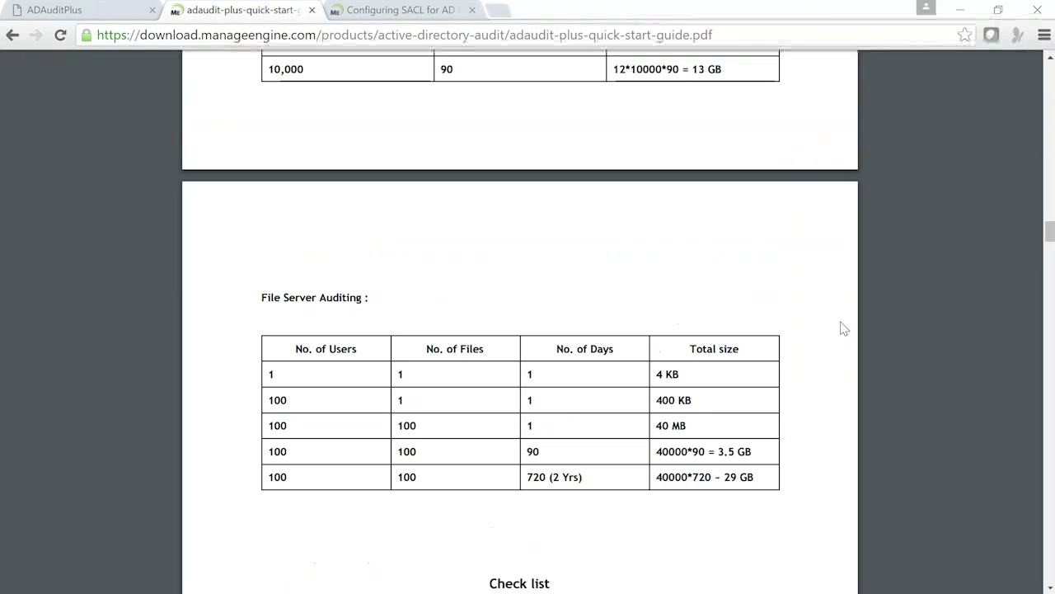
{"action": "scroll", "coordinate": [844, 329], "scroll_direction": "up", "scroll_amount": 4}
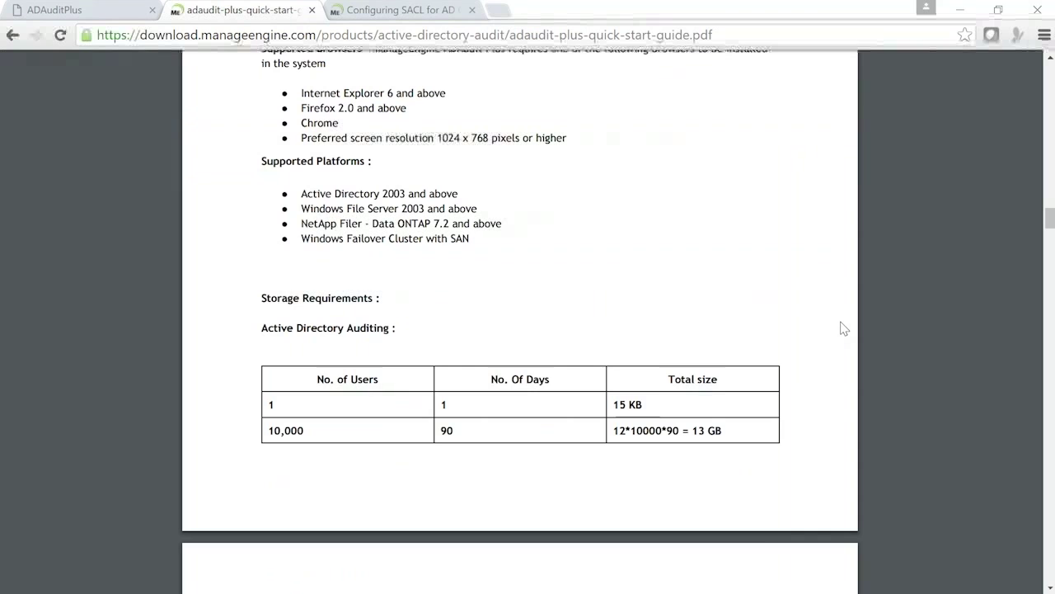
Scroll up to the hardware table: P4 1.5 GHz processor, 2 GB RAM, 20 GB disk.
{"action": "scroll", "coordinate": [844, 329], "scroll_direction": "up", "scroll_amount": 5}
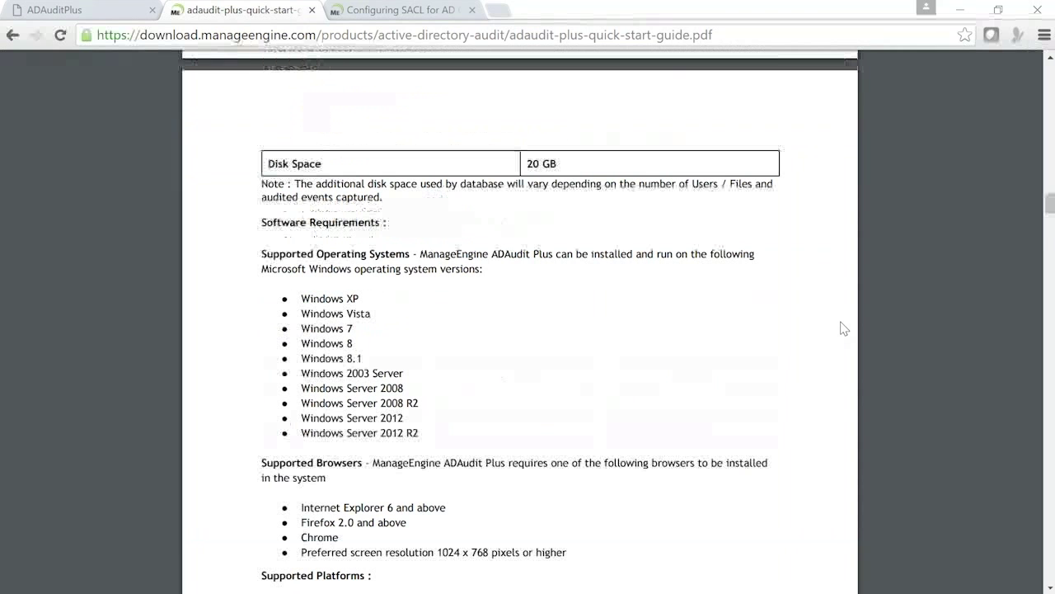
{"action": "scroll", "coordinate": [844, 329], "scroll_direction": "up", "scroll_amount": 3}
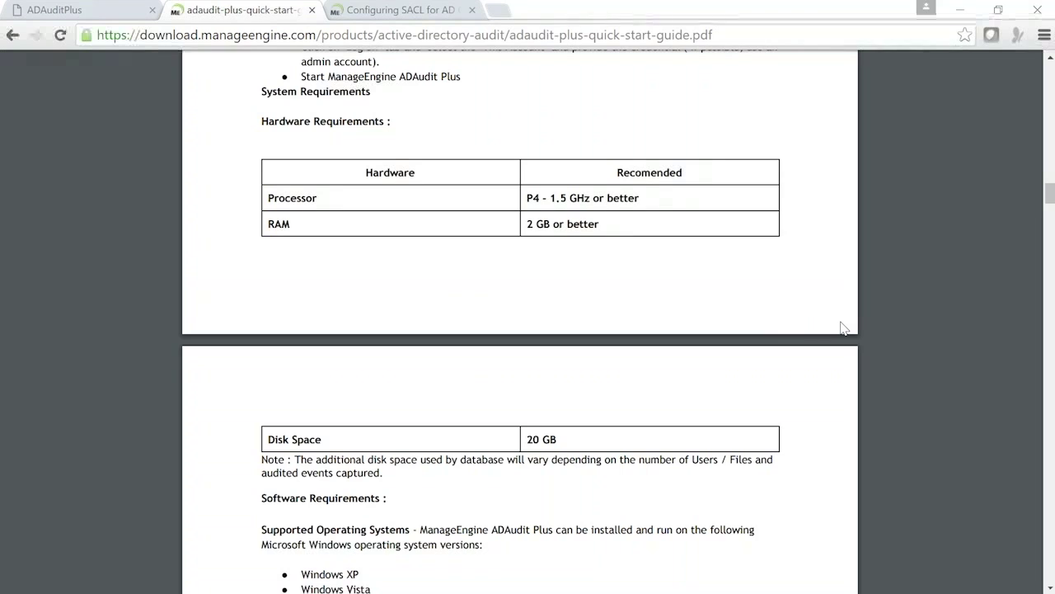
{"action": "mouse_move", "coordinate": [841, 592]}
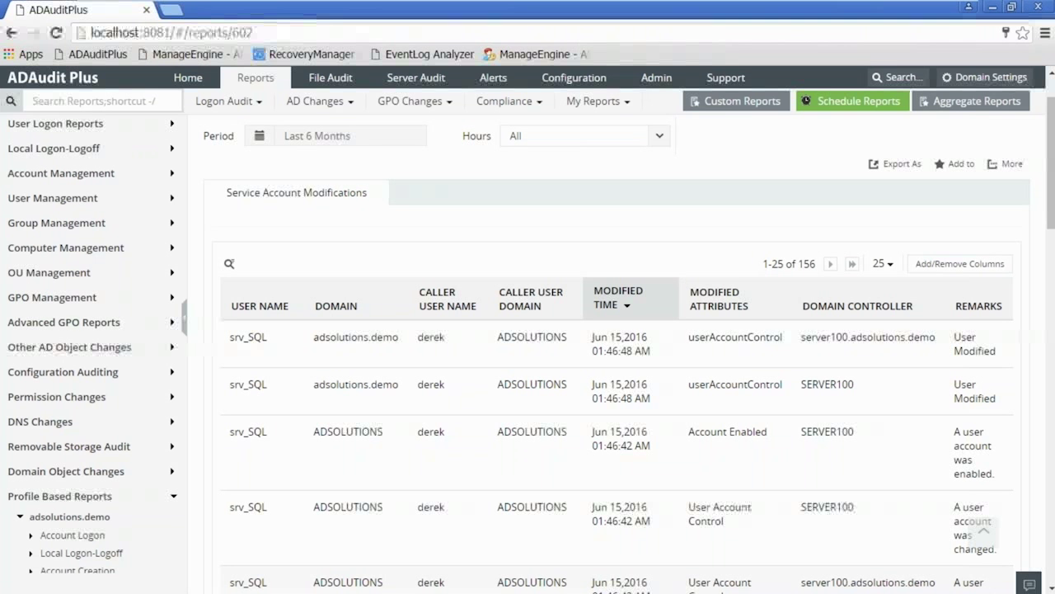
Show server100.adsolutions.demo listening on Domain Settings, then minimize the VMware window.
{"action": "left_click", "coordinate": [985, 77]}
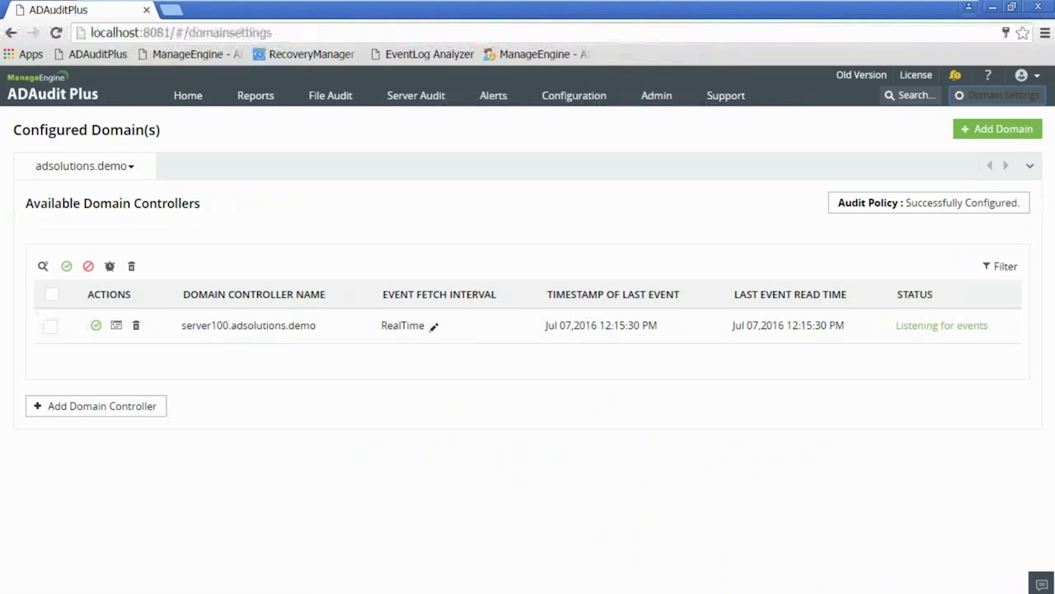
{"action": "mouse_move", "coordinate": [330, 592]}
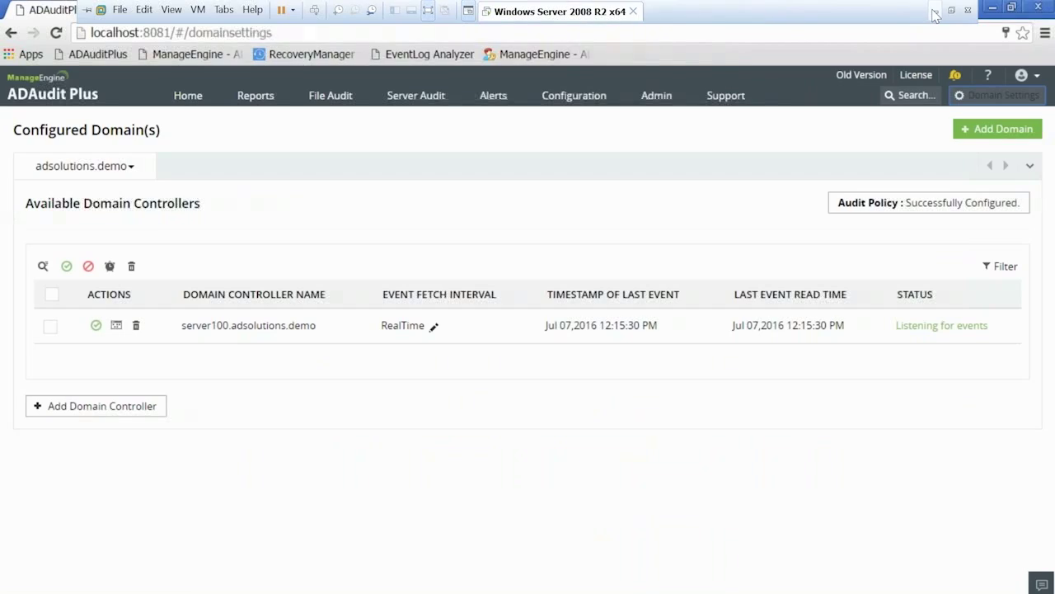
{"action": "left_click", "coordinate": [935, 12]}
Minimize Chrome, toggle the Start menu, and restore Chrome on workshop.admanagerplus.com's Configured Domain(s).
{"action": "left_click", "coordinate": [545, 580]}
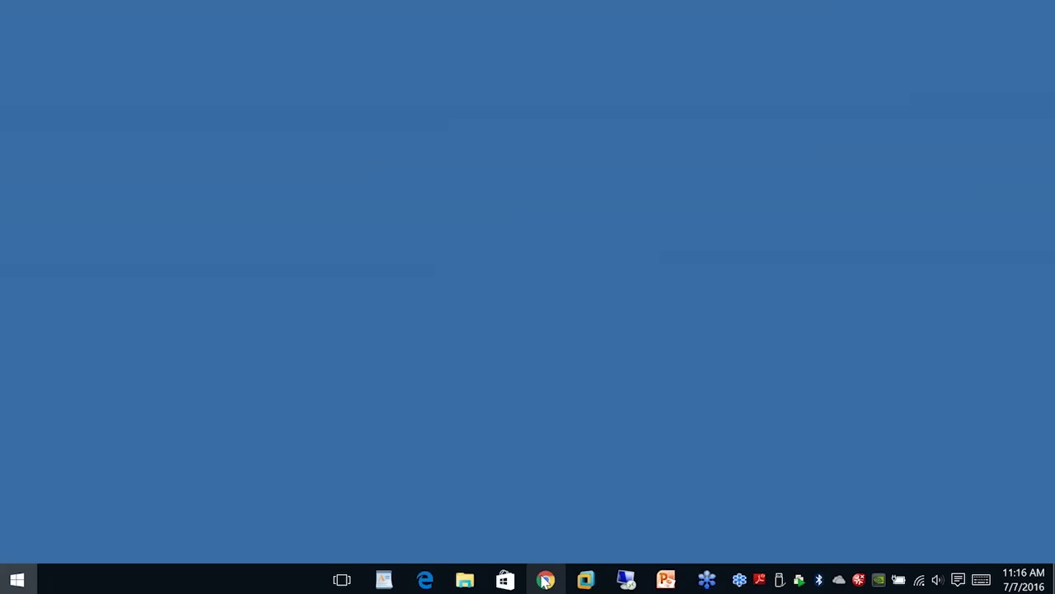
{"action": "mouse_move", "coordinate": [542, 579]}
{"action": "key", "text": "super"}
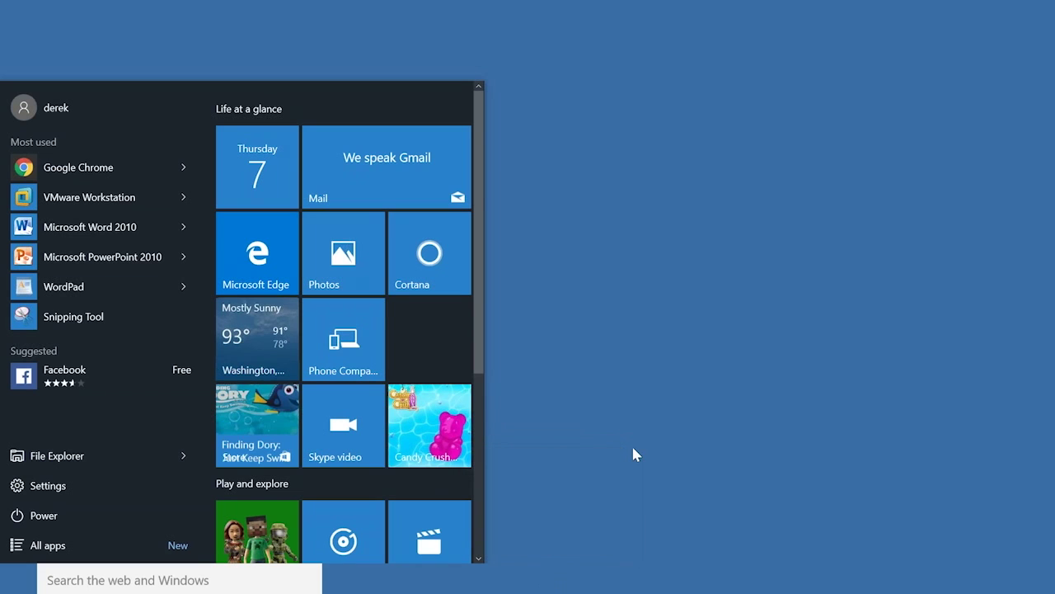
{"action": "left_click", "coordinate": [544, 581]}
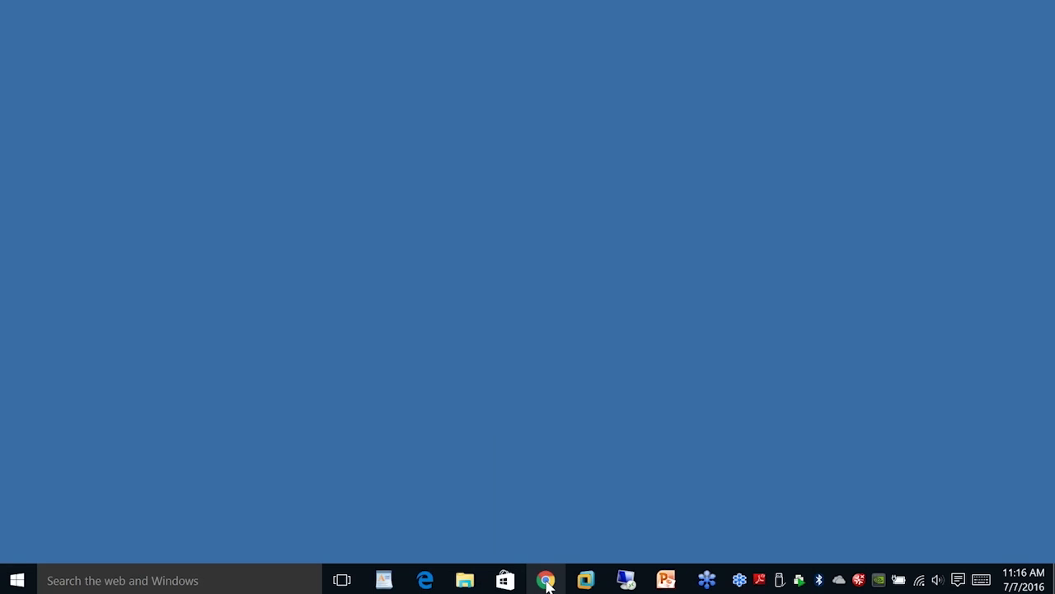
{"action": "left_click", "coordinate": [546, 581]}
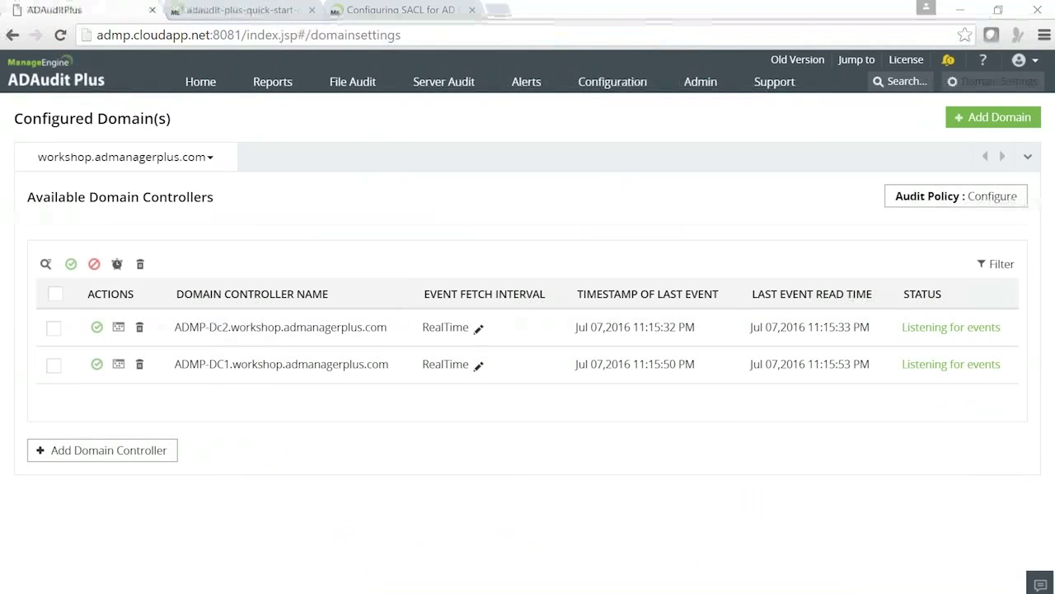
{"action": "left_click", "coordinate": [272, 83]}
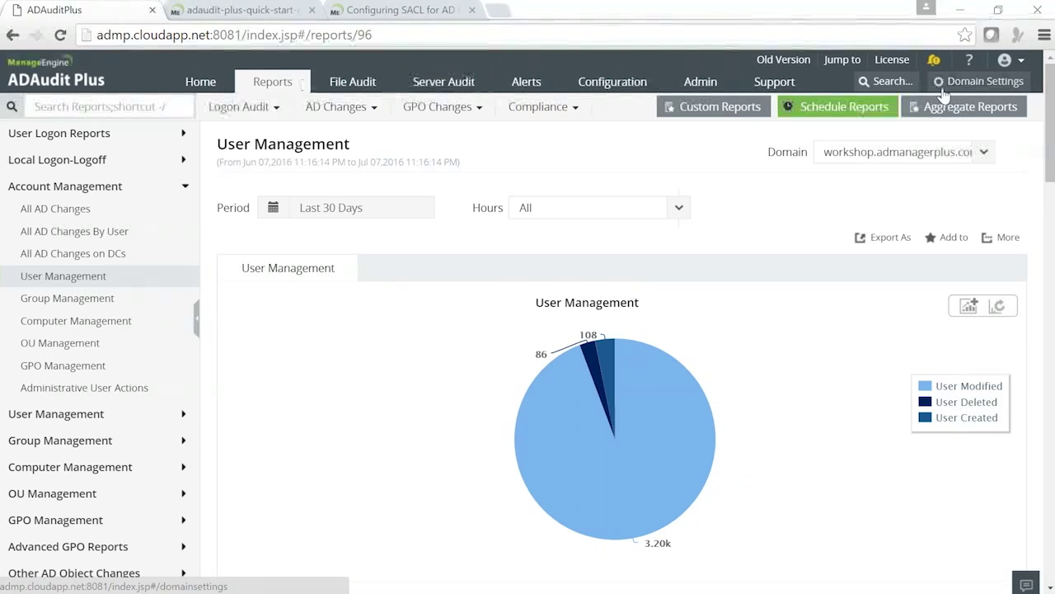
{"action": "left_click", "coordinate": [976, 89]}
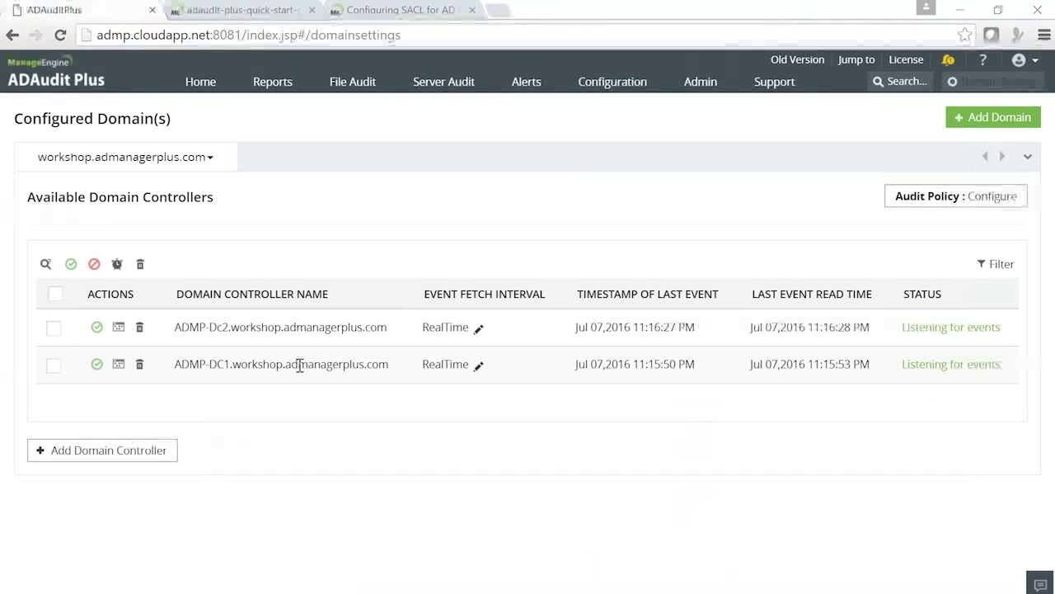
{"action": "mouse_move", "coordinate": [581, 590]}
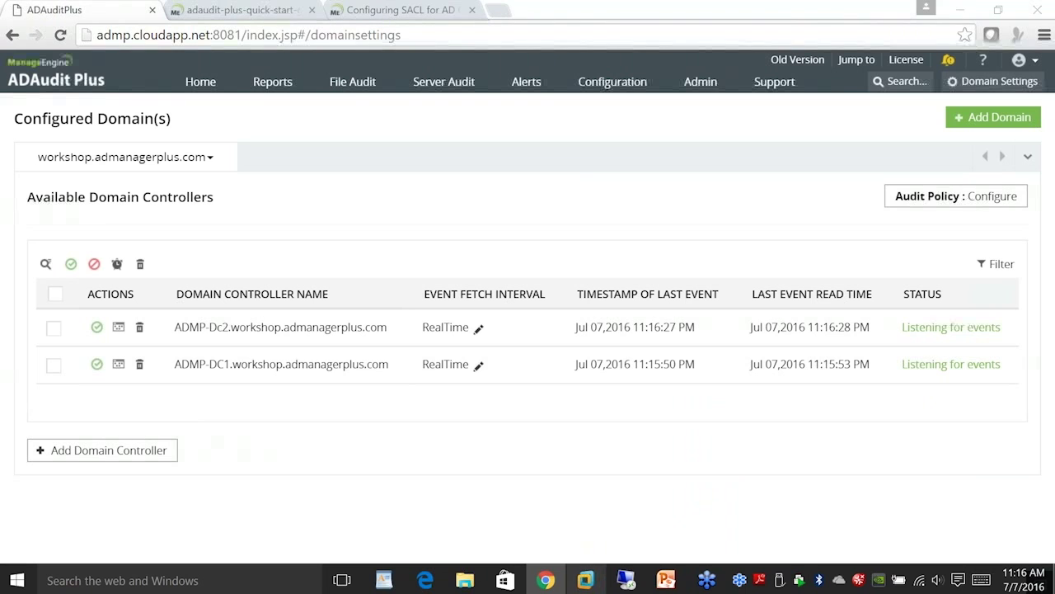
Open the Security log in the VM's Event Viewer, then return to ADAudit Plus in Chrome.
{"action": "left_click", "coordinate": [585, 580]}
{"action": "mouse_move", "coordinate": [166, 584]}
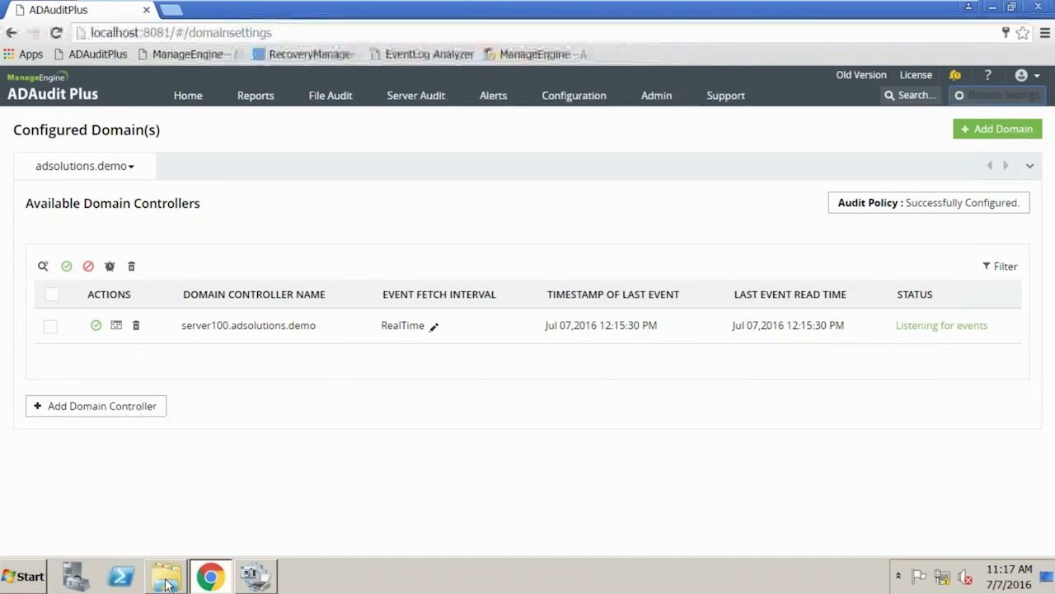
{"action": "left_click", "coordinate": [20, 584]}
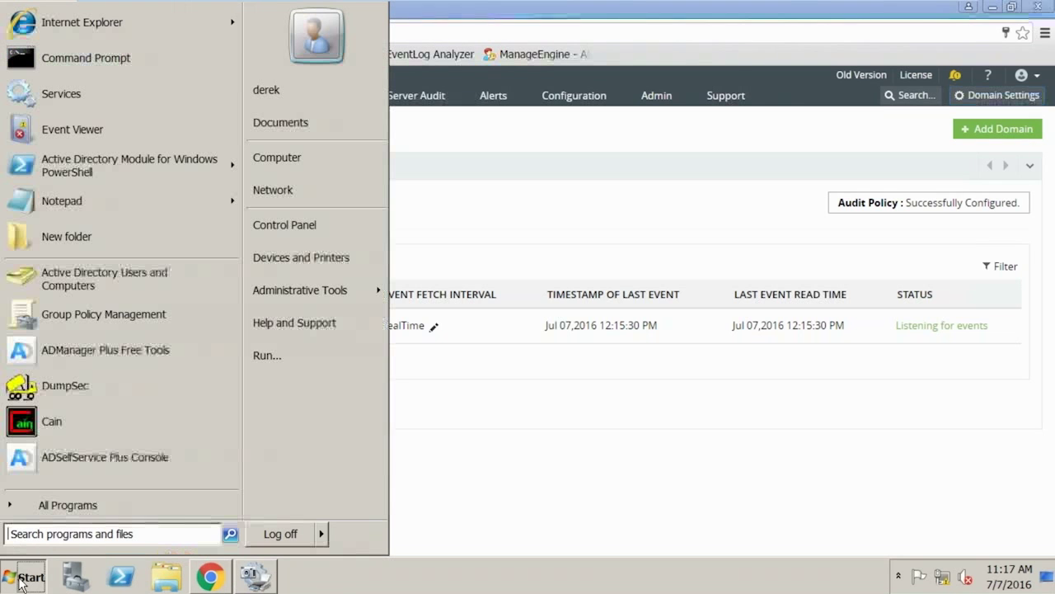
{"action": "left_click", "coordinate": [278, 354]}
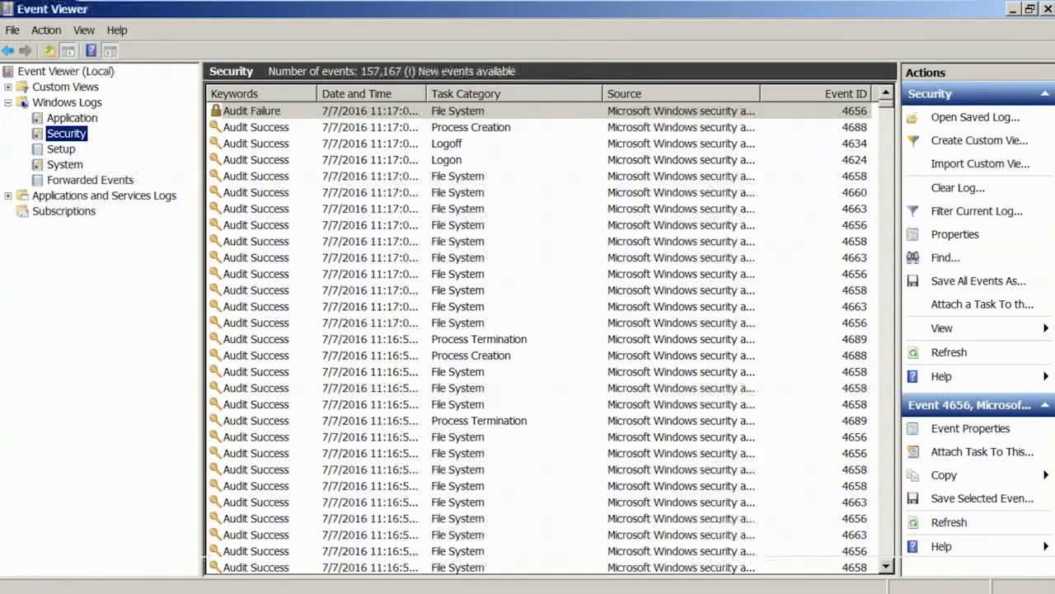
{"action": "mouse_move", "coordinate": [379, 592]}
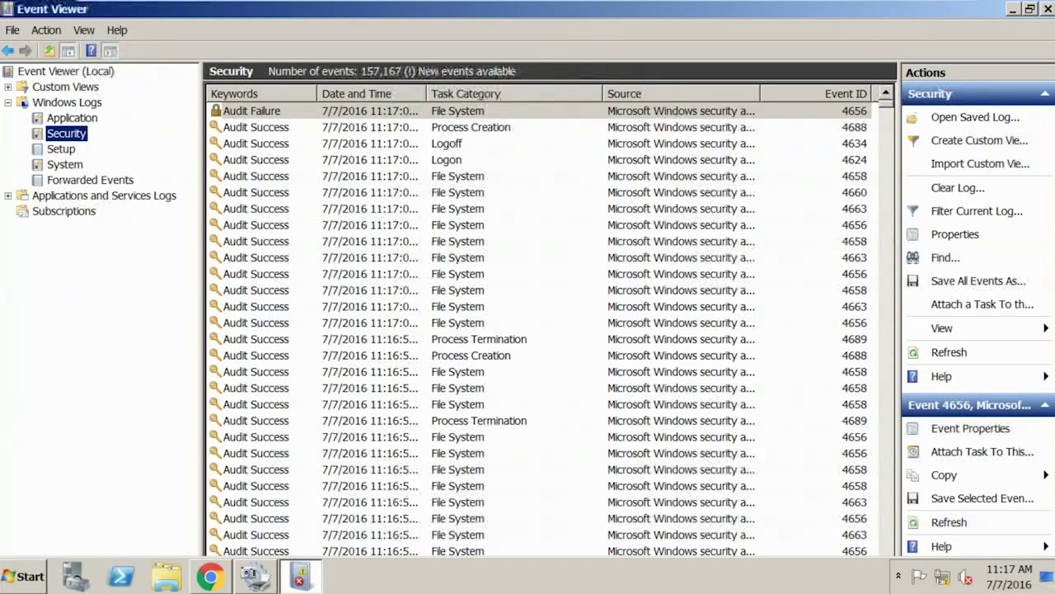
{"action": "left_click", "coordinate": [210, 576]}
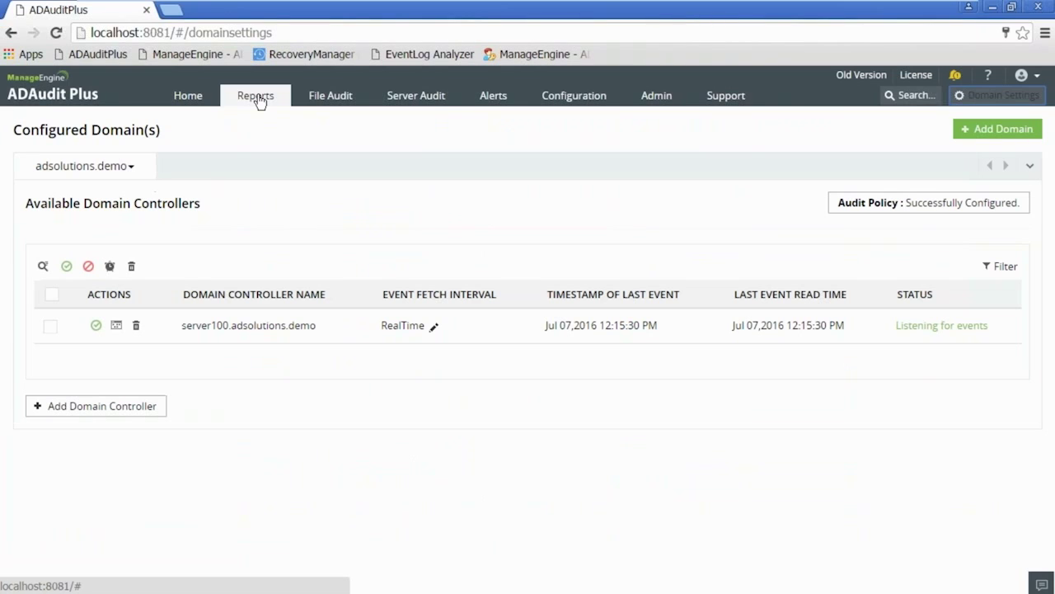
Show the Service Account Modifications report with the period set to Last 6 Months.
{"action": "left_click", "coordinate": [257, 96]}
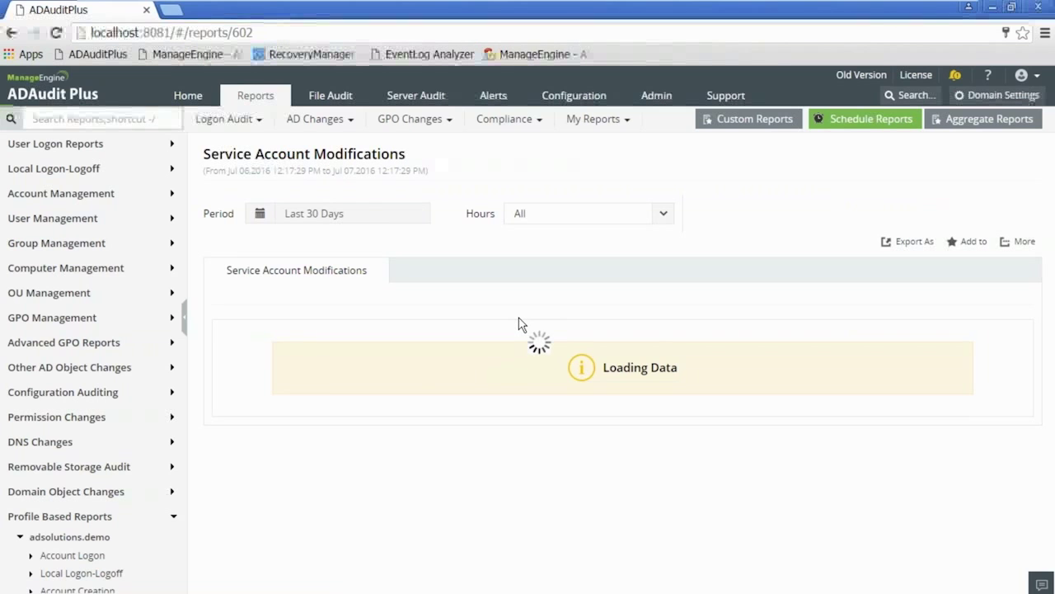
{"action": "left_click", "coordinate": [368, 211]}
{"action": "left_click", "coordinate": [332, 382]}
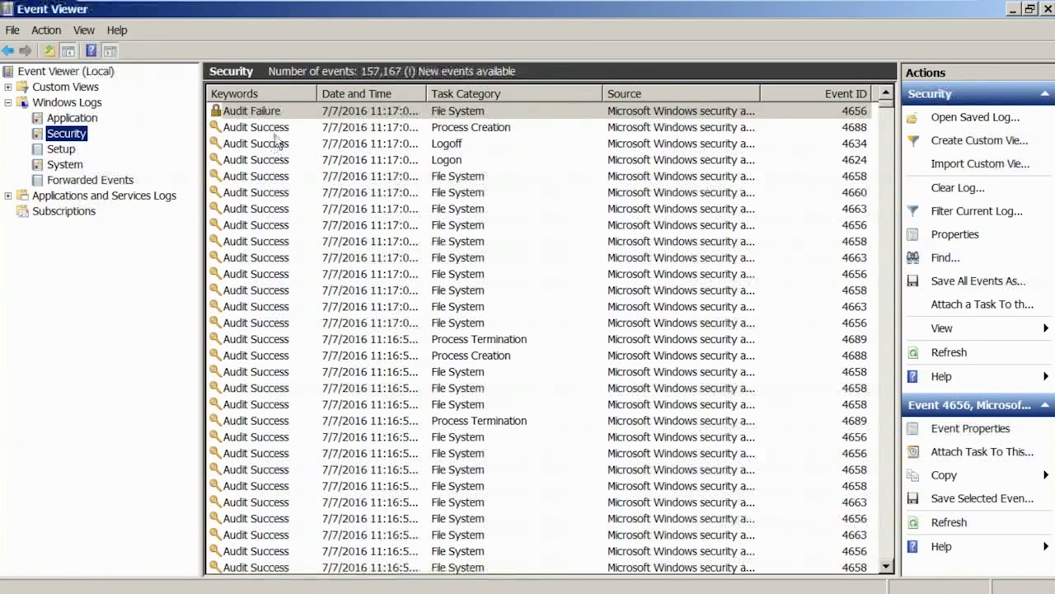
Launch Group Policy Management and select the adsolutions.demo_ADAuditPlusPolicy GPO under ADSOLUTIONS.DEMO.
{"action": "mouse_move", "coordinate": [279, 592]}
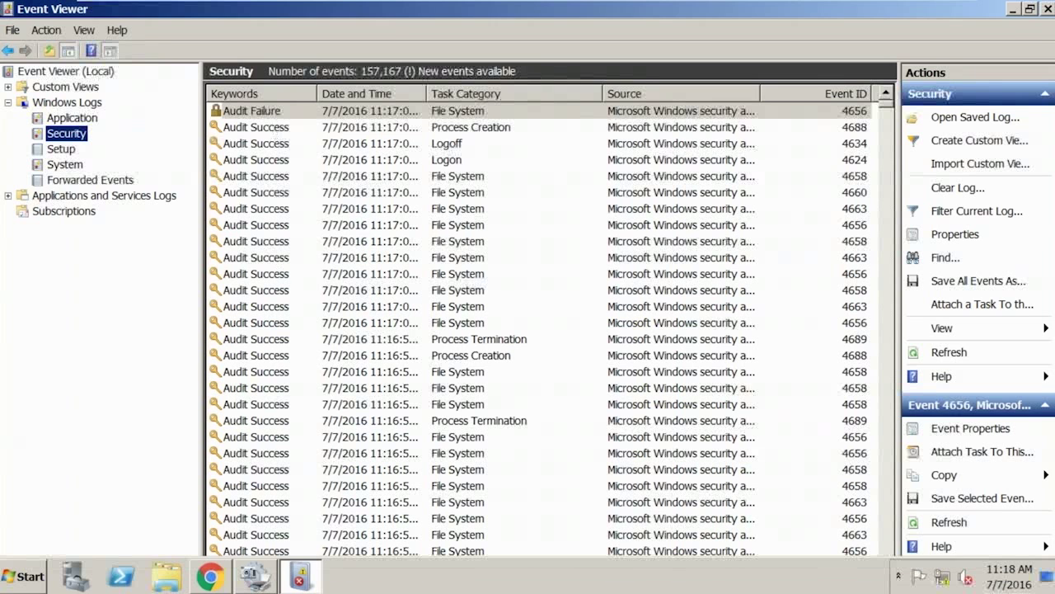
{"action": "left_click", "coordinate": [21, 579]}
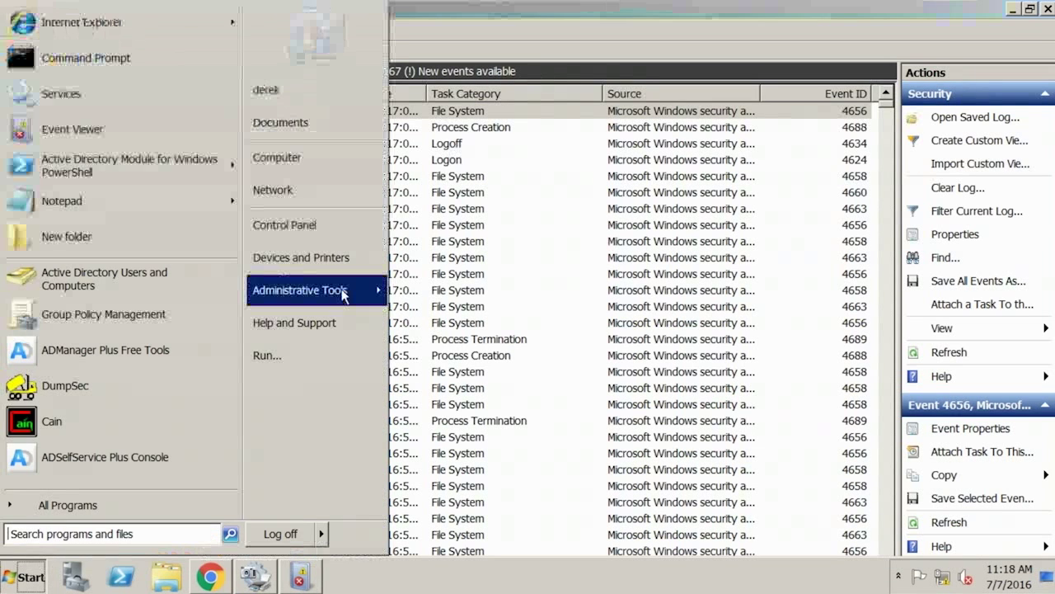
{"action": "mouse_move", "coordinate": [344, 295]}
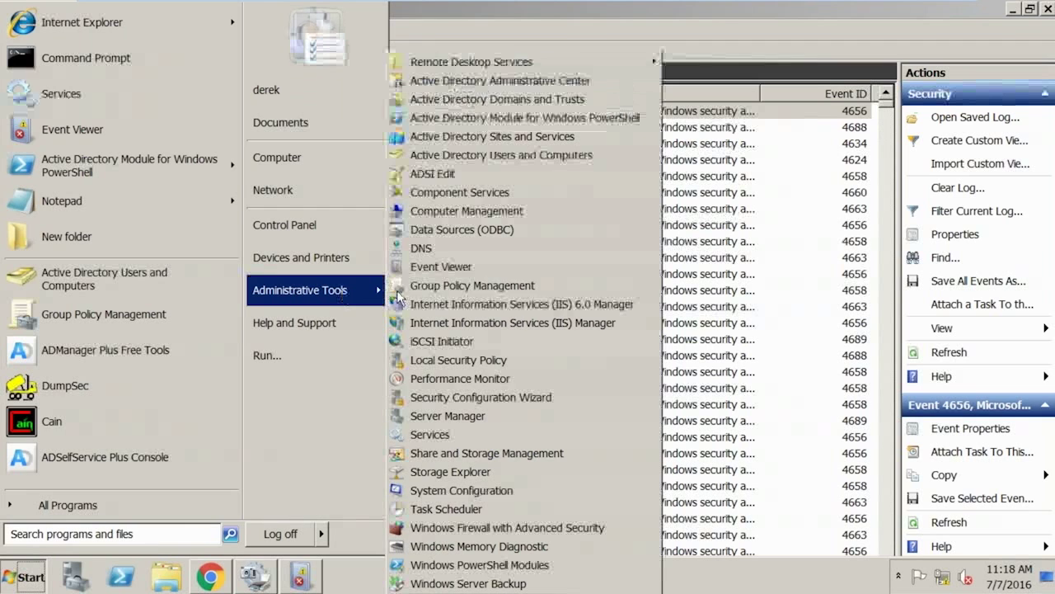
{"action": "left_click", "coordinate": [493, 287]}
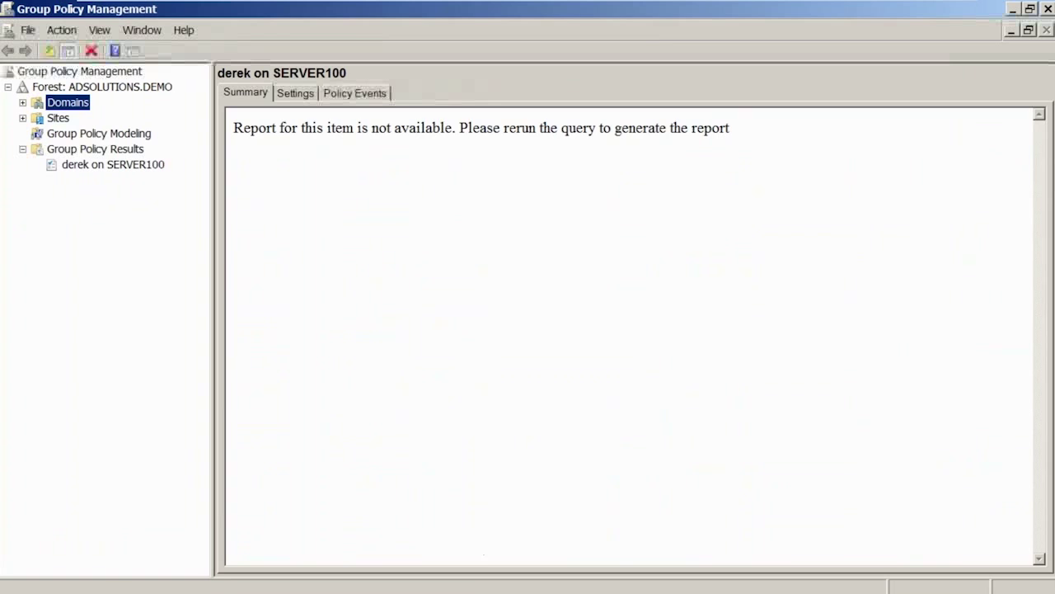
{"action": "key", "text": "Right"}
{"action": "key", "text": "Down"}
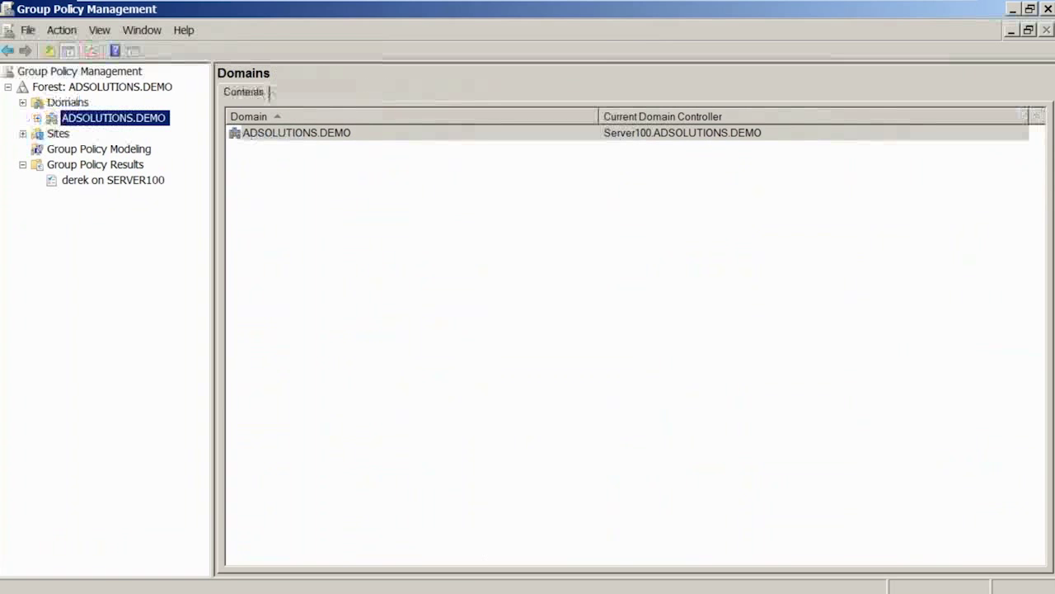
{"action": "double_click", "coordinate": [100, 119]}
{"action": "left_click", "coordinate": [107, 120]}
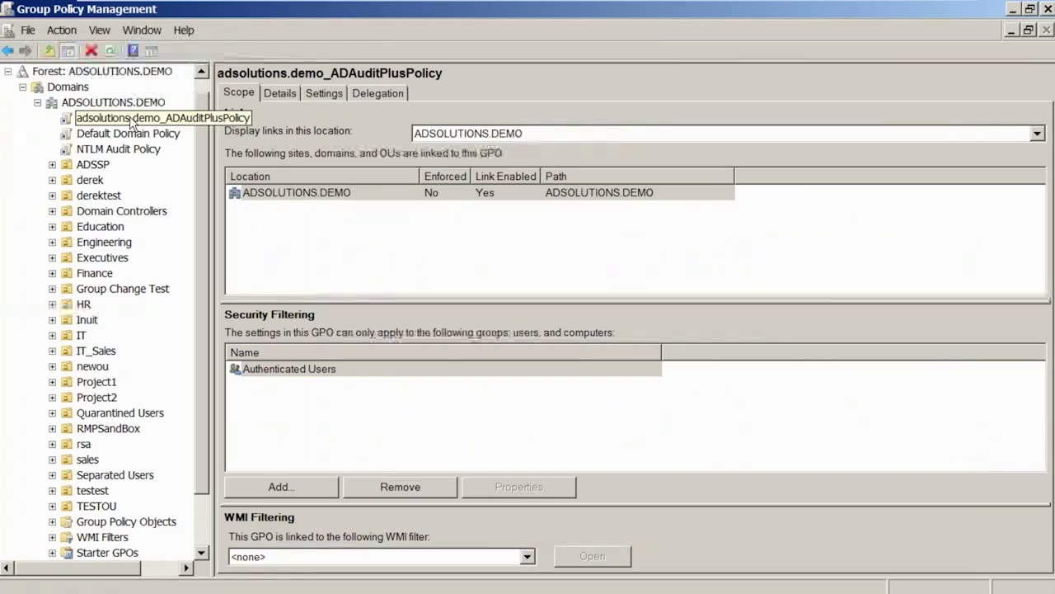
Edit the GPO and expand Policies > Windows Settings > Security Settings under Computer Configuration.
{"action": "right_click", "coordinate": [130, 119]}
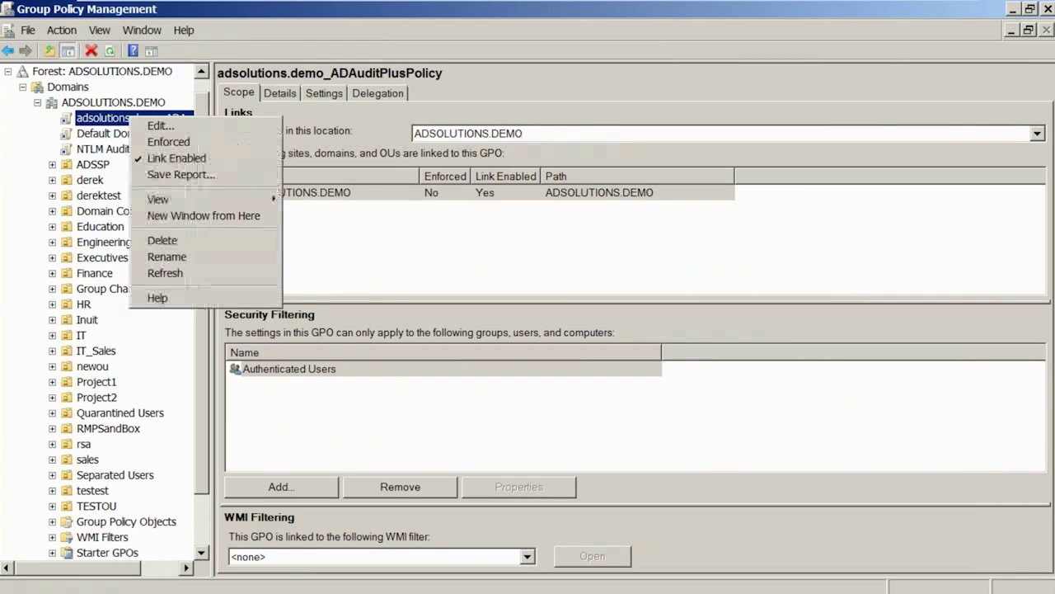
{"action": "left_click", "coordinate": [160, 128]}
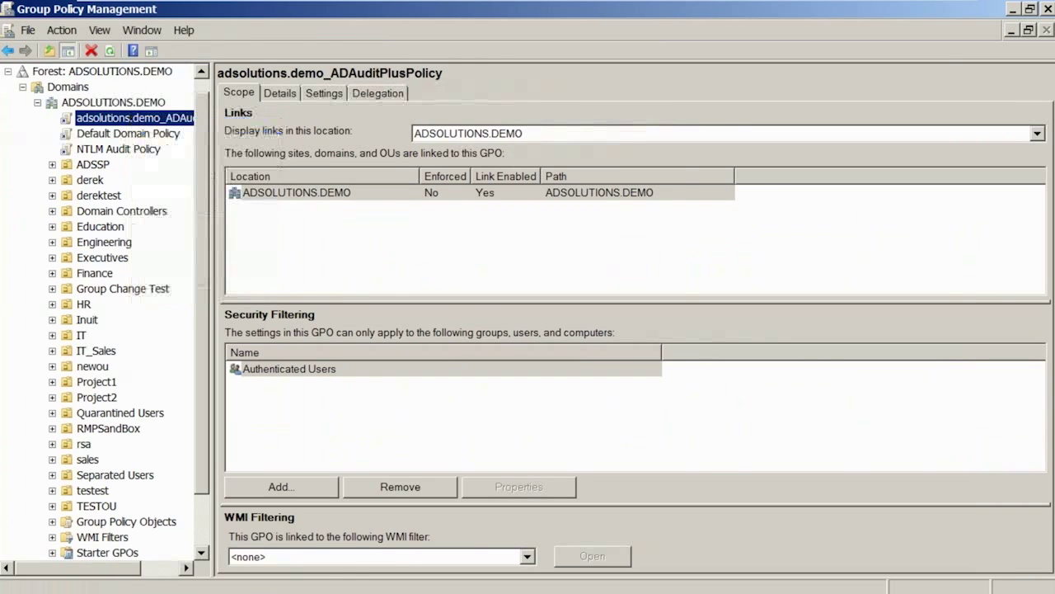
{"action": "double_click", "coordinate": [135, 168]}
{"action": "double_click", "coordinate": [165, 198]}
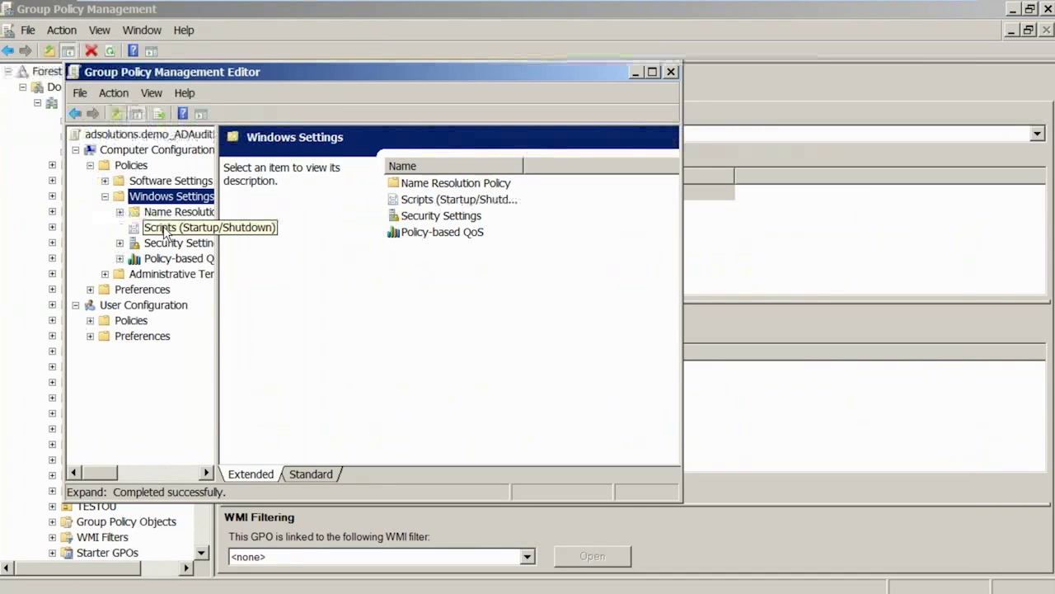
{"action": "double_click", "coordinate": [175, 243]}
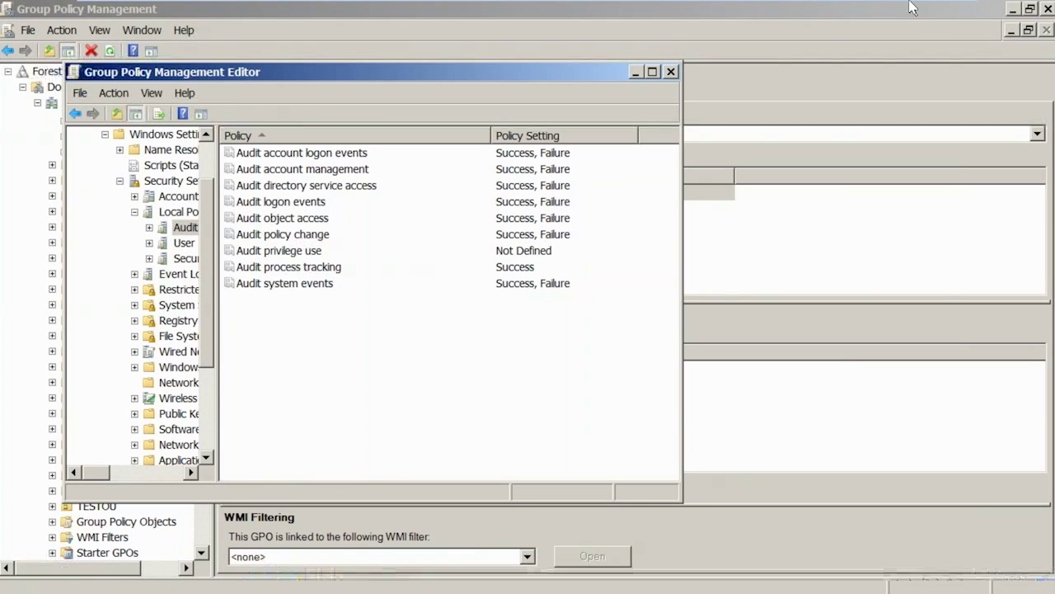
Glance at the ADAudit Plus quick start PDF, then scroll through the Configuring SACL for AD Objects guide.
{"action": "left_click", "coordinate": [935, 10]}
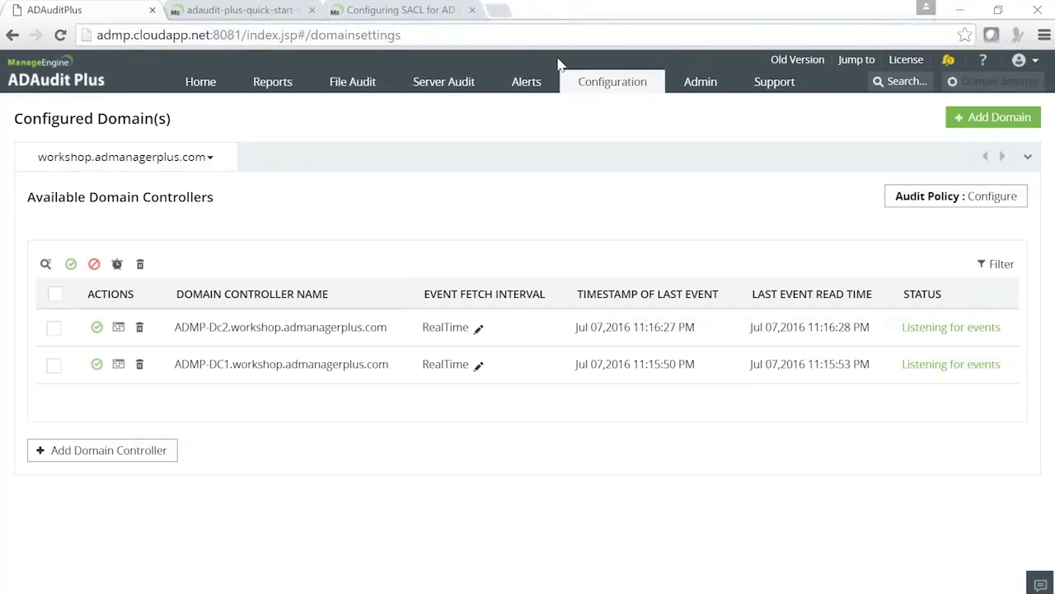
{"action": "left_click", "coordinate": [268, 11]}
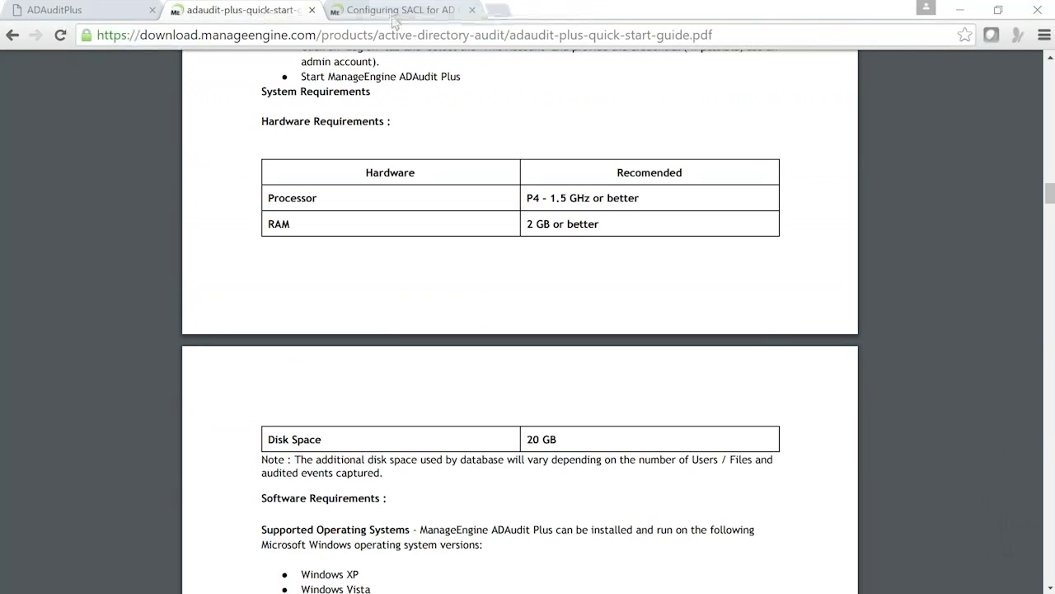
{"action": "left_click", "coordinate": [394, 12]}
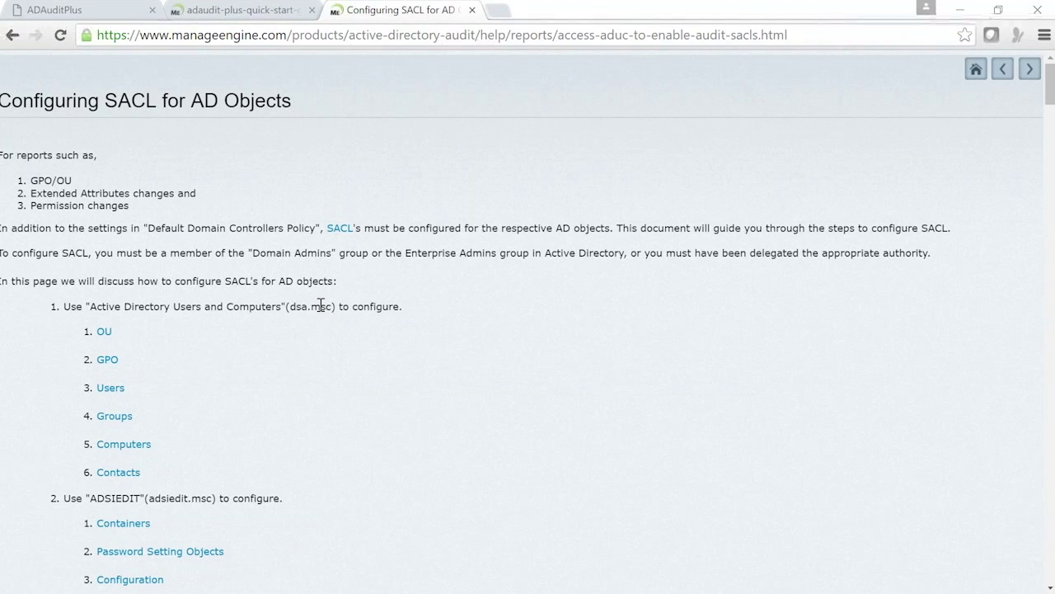
{"action": "scroll", "coordinate": [320, 306], "scroll_direction": "down", "scroll_amount": 1}
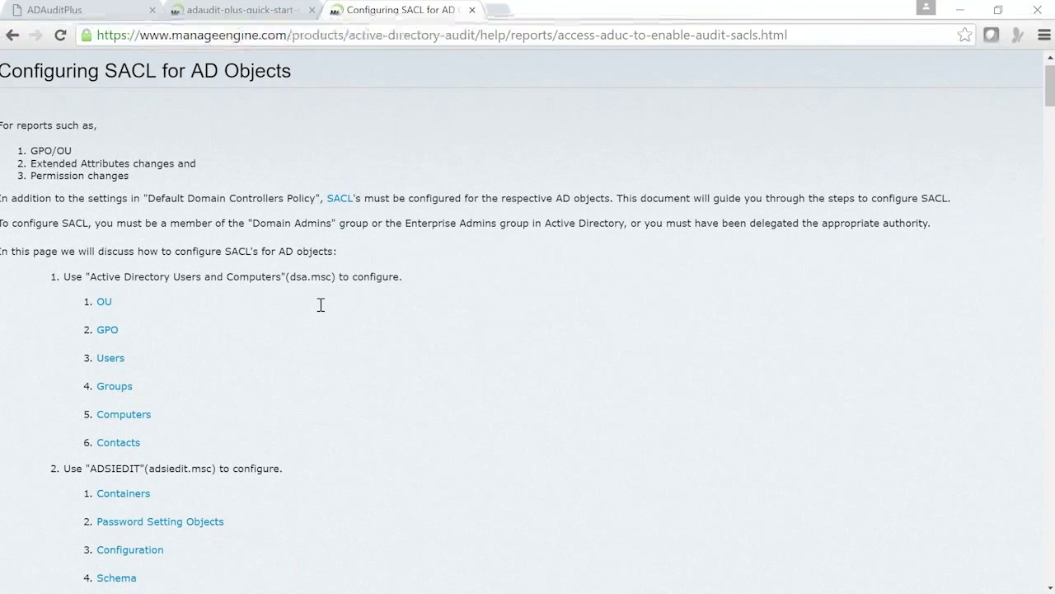
{"action": "scroll", "coordinate": [320, 305], "scroll_direction": "down", "scroll_amount": 5}
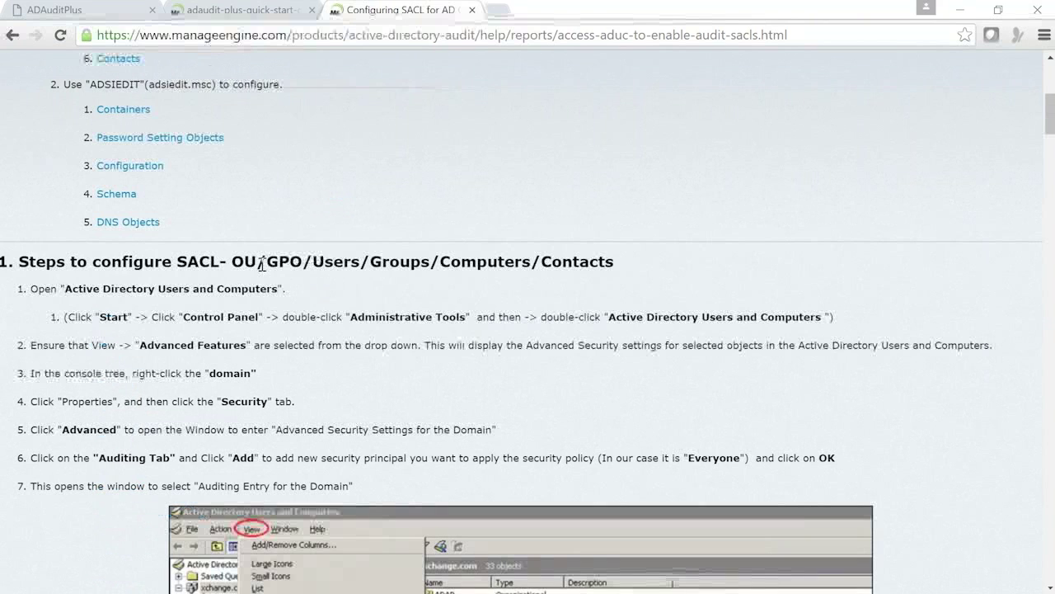
{"action": "scroll", "coordinate": [446, 264], "scroll_direction": "down", "scroll_amount": 2}
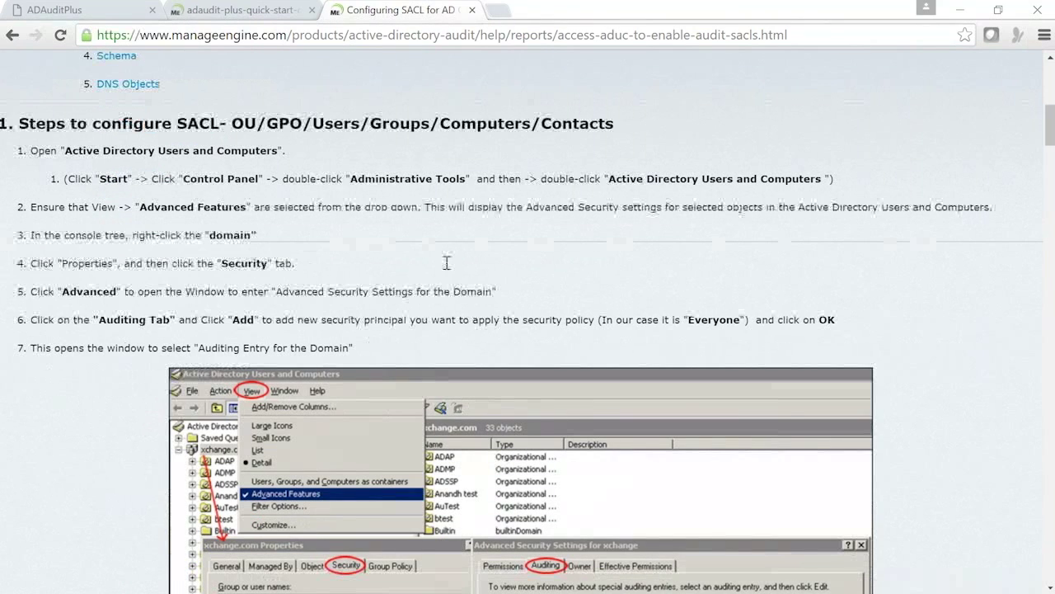
{"action": "scroll", "coordinate": [432, 373], "scroll_direction": "down", "scroll_amount": 4}
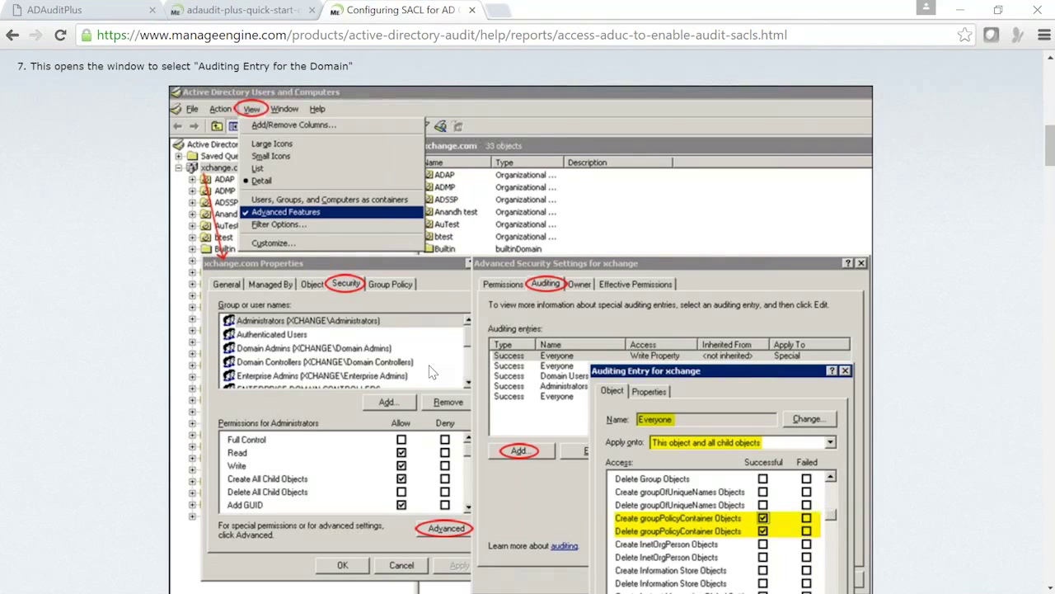
{"action": "scroll", "coordinate": [429, 373], "scroll_direction": "down", "scroll_amount": 7}
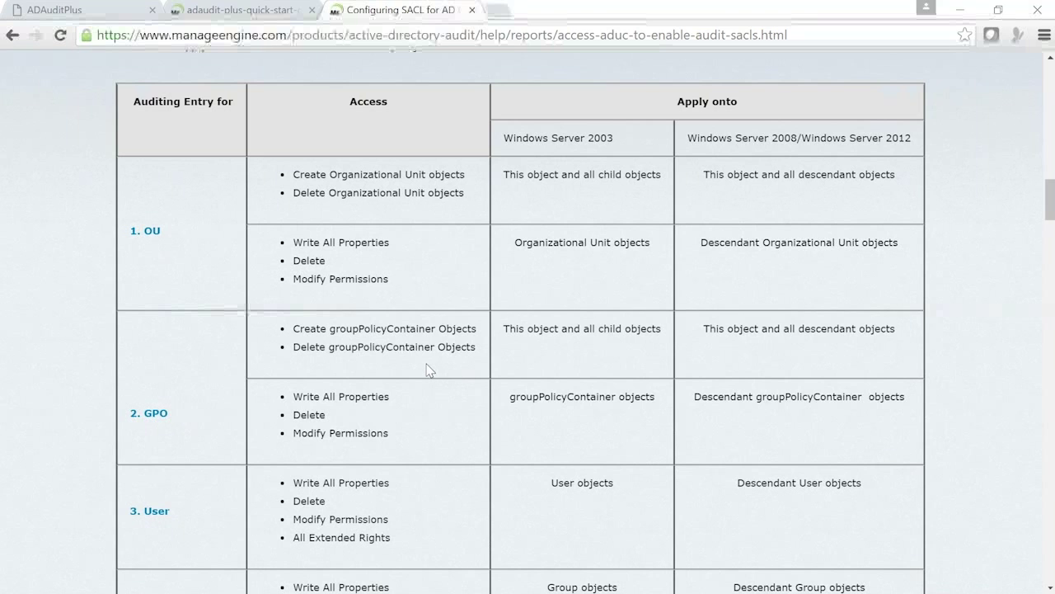
{"action": "scroll", "coordinate": [428, 370], "scroll_direction": "down", "scroll_amount": 4}
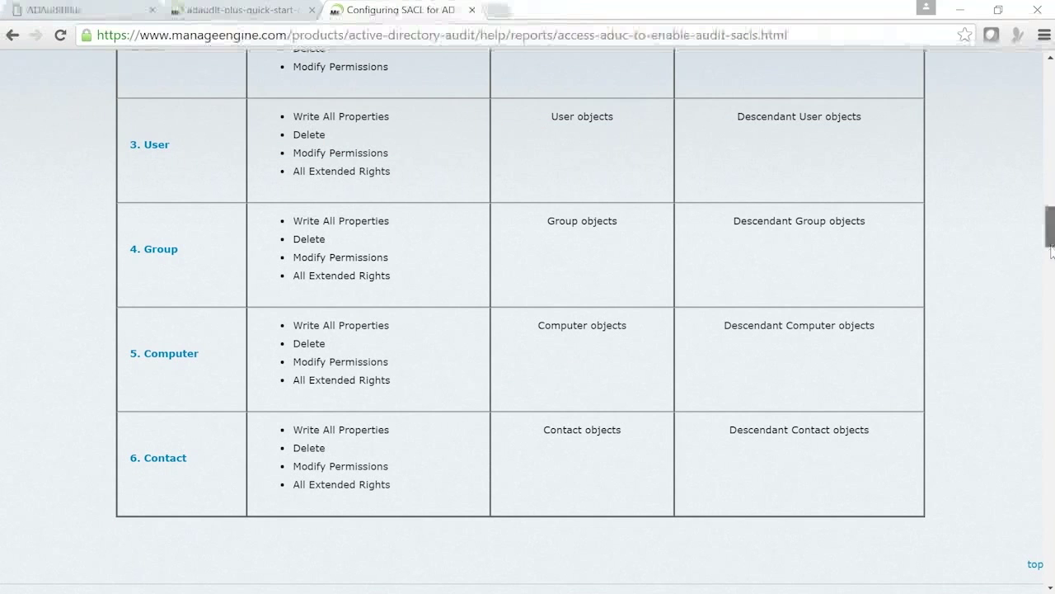
{"action": "left_click_drag", "start_coordinate": [1052, 251], "coordinate": [1051, 356]}
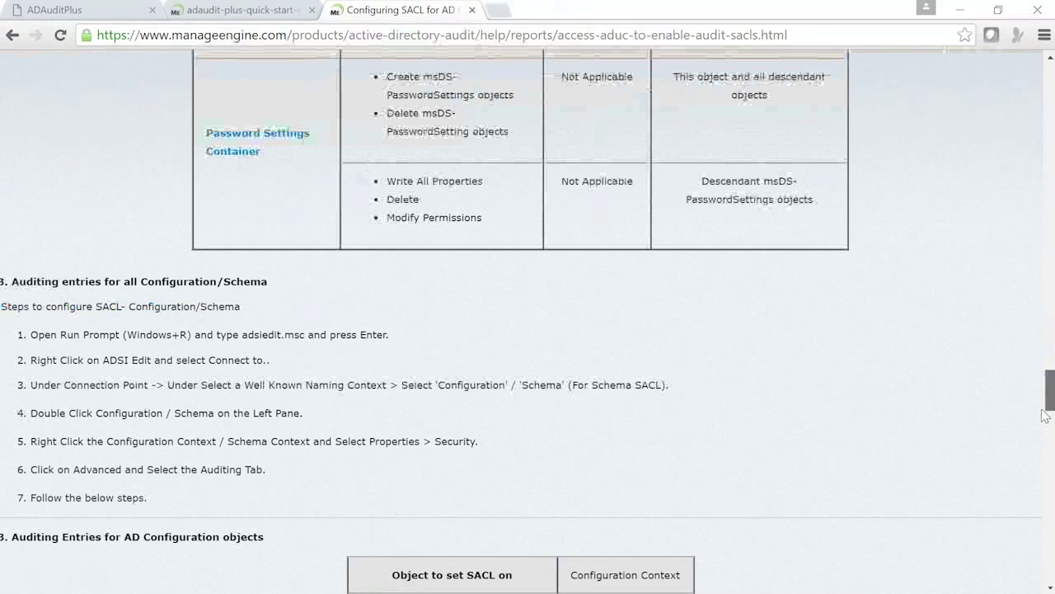
{"action": "left_click_drag", "start_coordinate": [1046, 414], "coordinate": [1051, 177]}
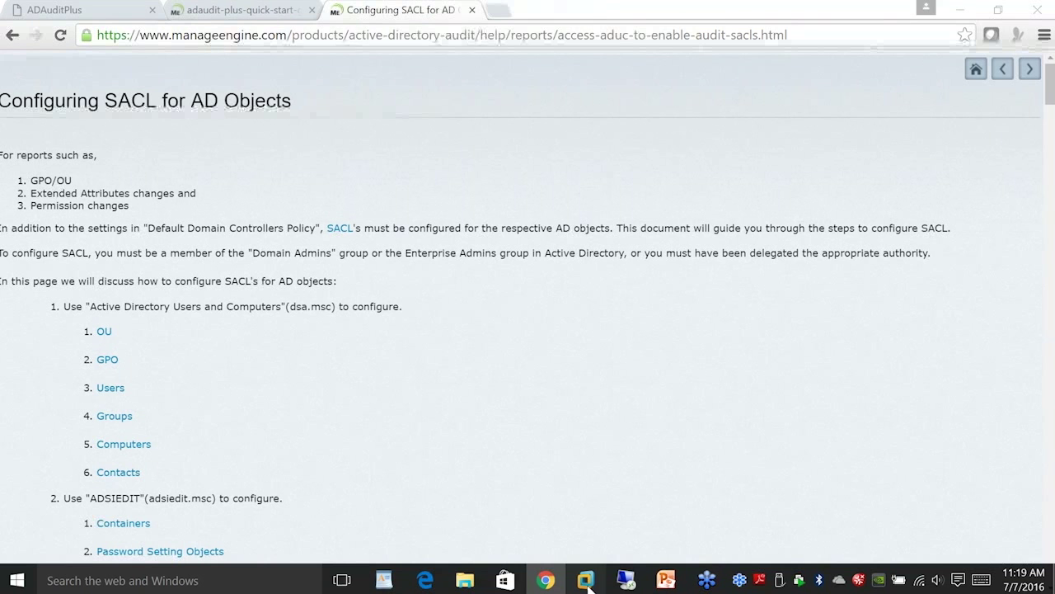
Widen the Group Policy Management Editor tree, close the editor, and go back to the ADAuditPlus tab.
{"action": "left_click", "coordinate": [585, 580]}
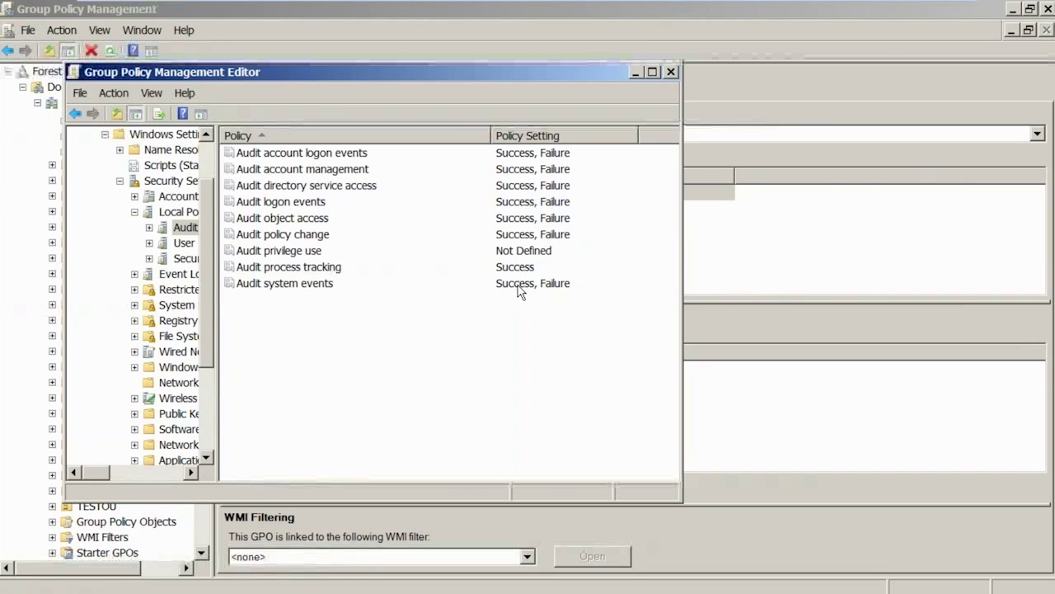
{"action": "left_click_drag", "start_coordinate": [218, 323], "coordinate": [340, 324]}
{"action": "left_click", "coordinate": [73, 73]}
{"action": "left_click", "coordinate": [72, 75]}
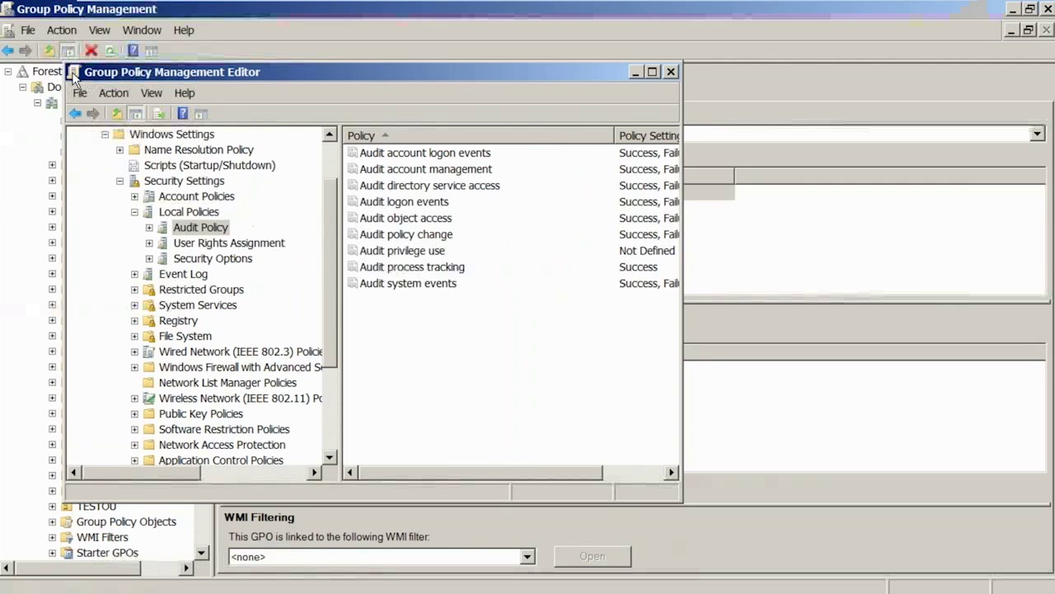
{"action": "double_click", "coordinate": [74, 76]}
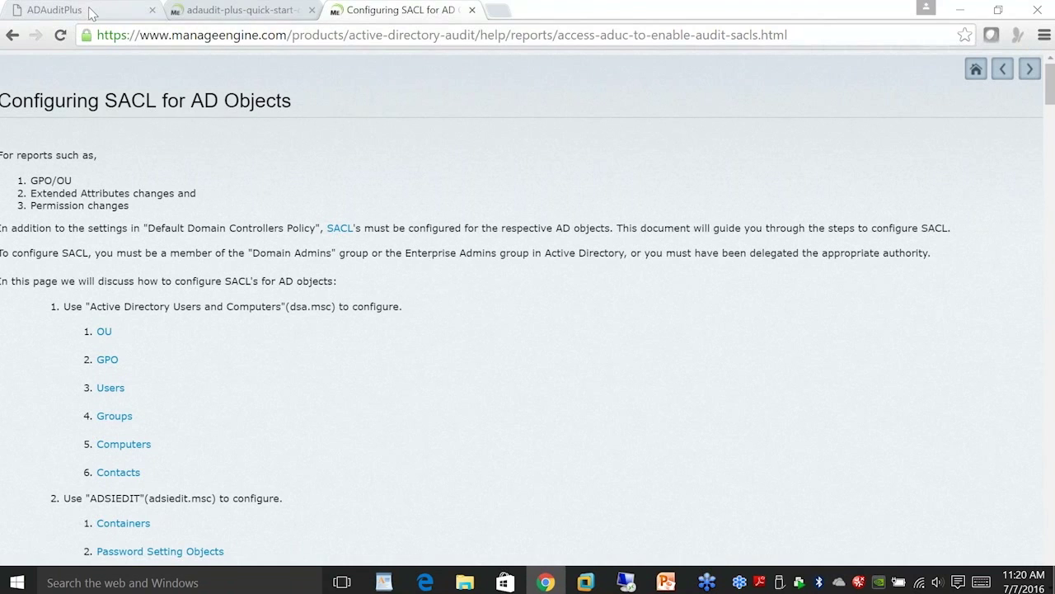
{"action": "left_click", "coordinate": [93, 14]}
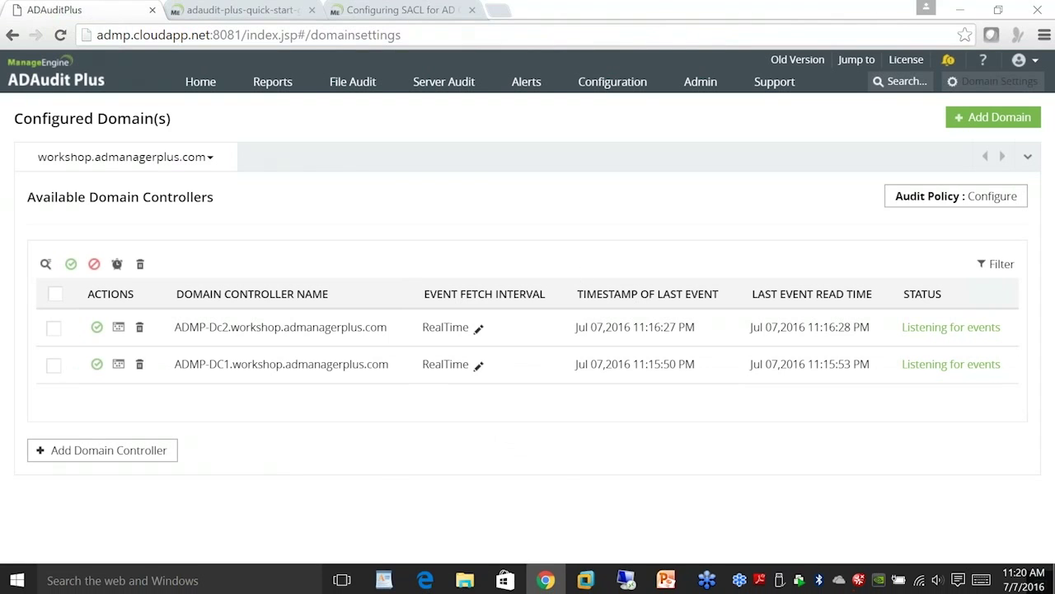
Bring the ADMP.cloudapp.net remote desktop session to the front.
{"action": "mouse_move", "coordinate": [549, 582]}
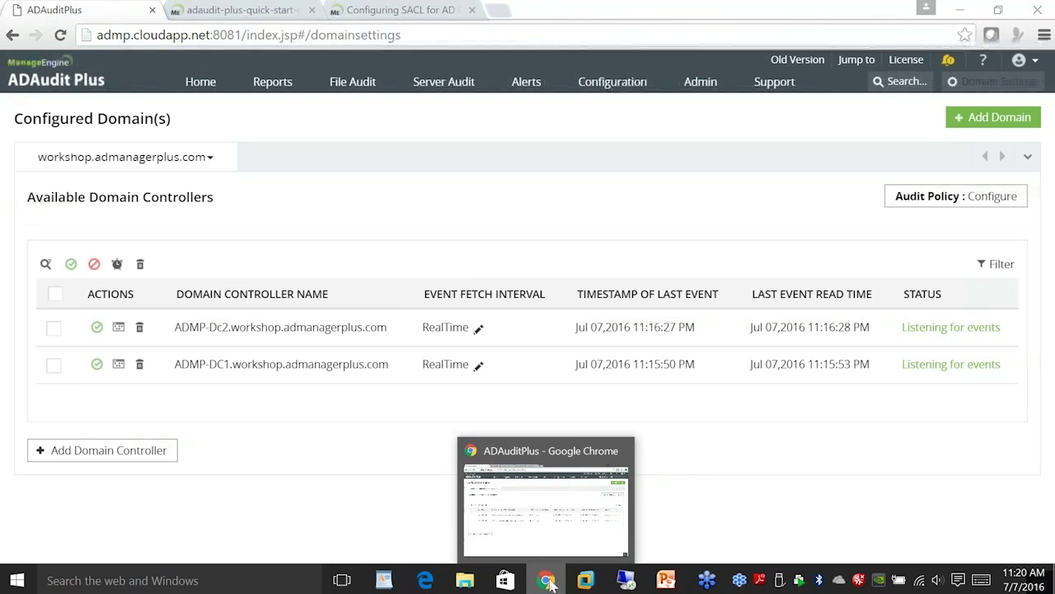
{"action": "mouse_move", "coordinate": [429, 581]}
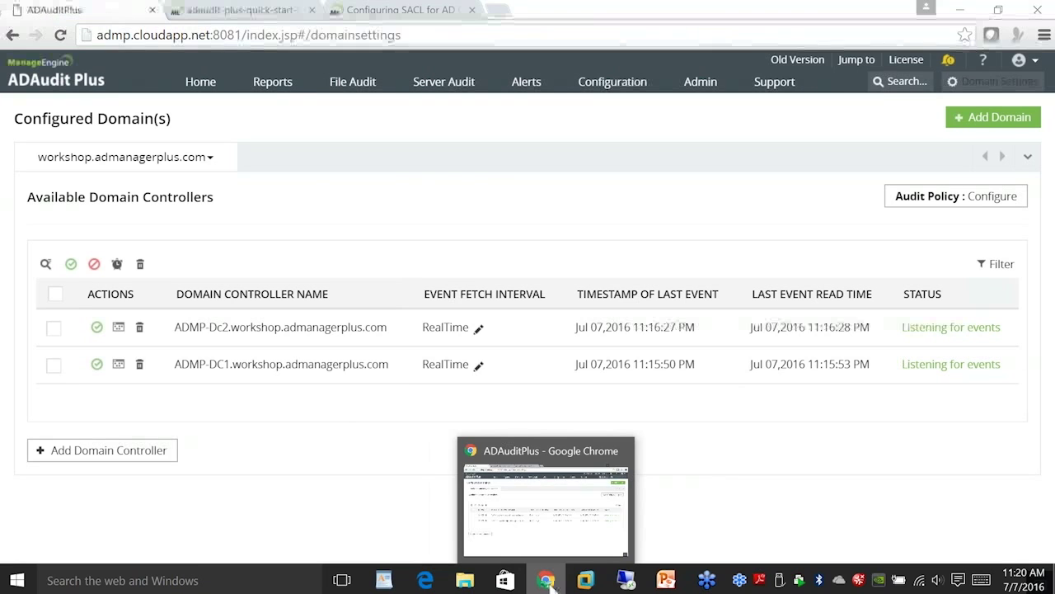
{"action": "left_click", "coordinate": [627, 582]}
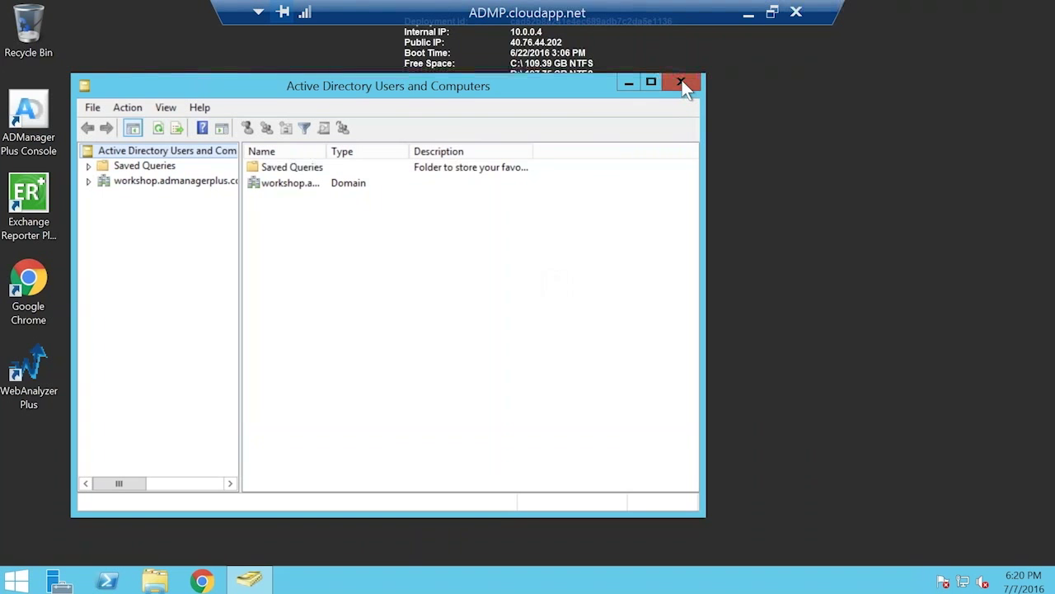
Close Active Directory Users and Computers and launch Group Policy Management by searching 'group'.
{"action": "left_click", "coordinate": [681, 83]}
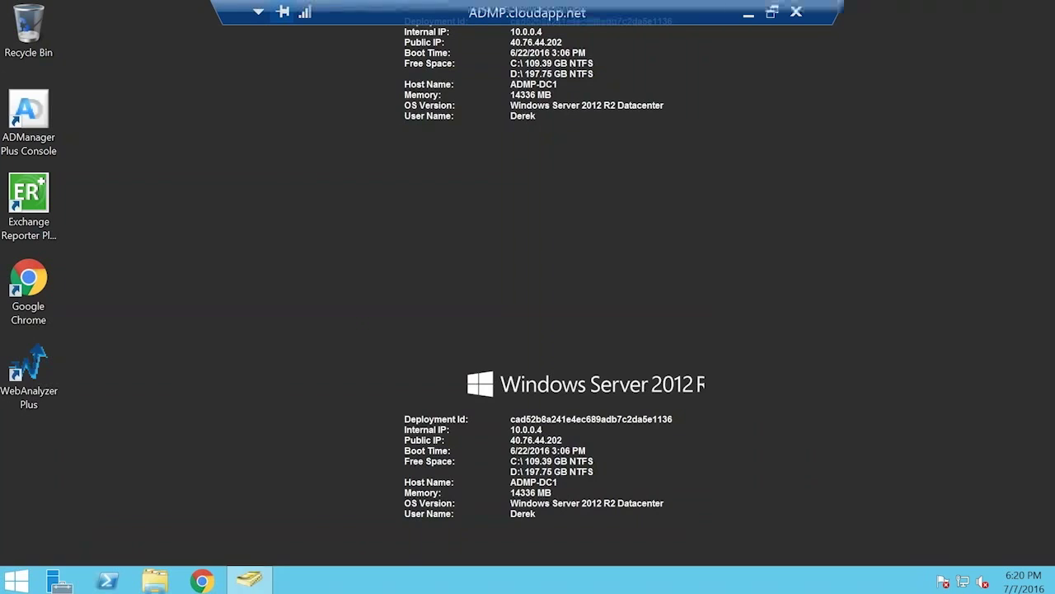
{"action": "left_click", "coordinate": [18, 582]}
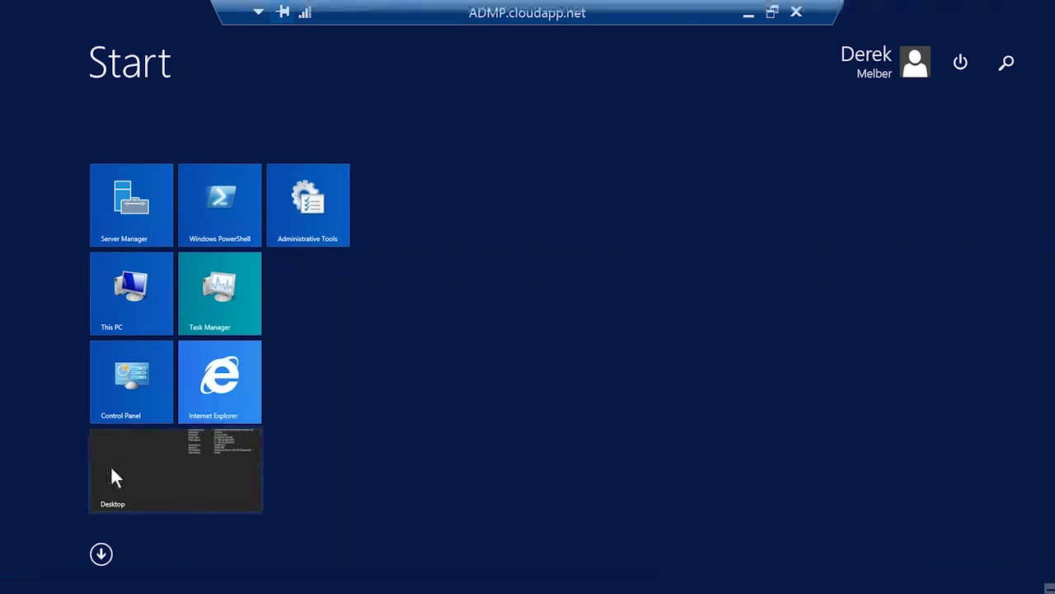
{"action": "type", "text": "group Policy Management"}
{"action": "key", "text": "Return"}
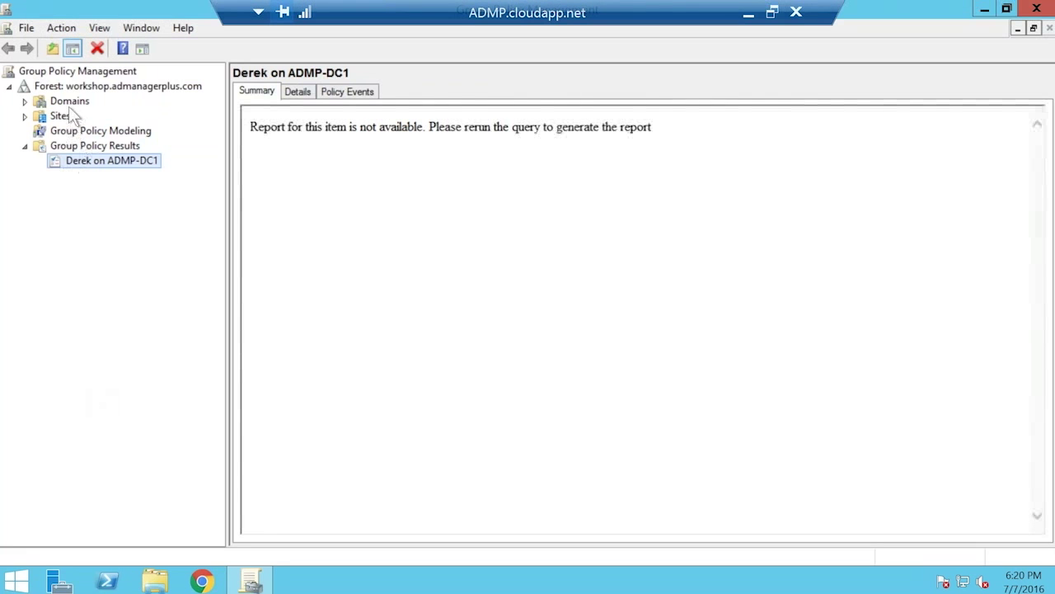
Show the Default Domain Controllers Policy settings under workshop.admanagerplus.com with Advanced Audit Configuration expanded.
{"action": "double_click", "coordinate": [69, 102]}
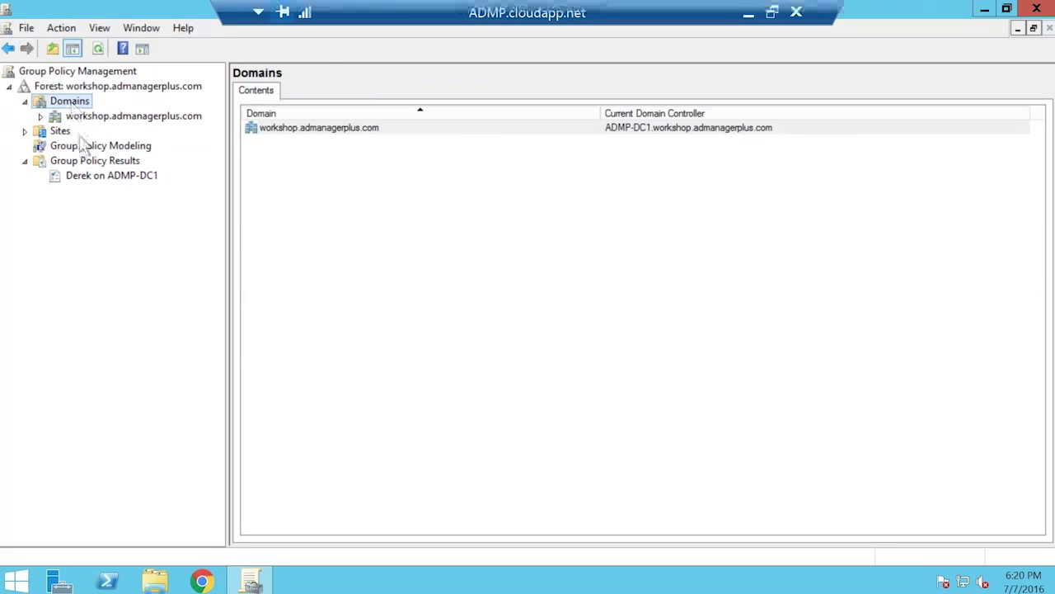
{"action": "left_click", "coordinate": [89, 119]}
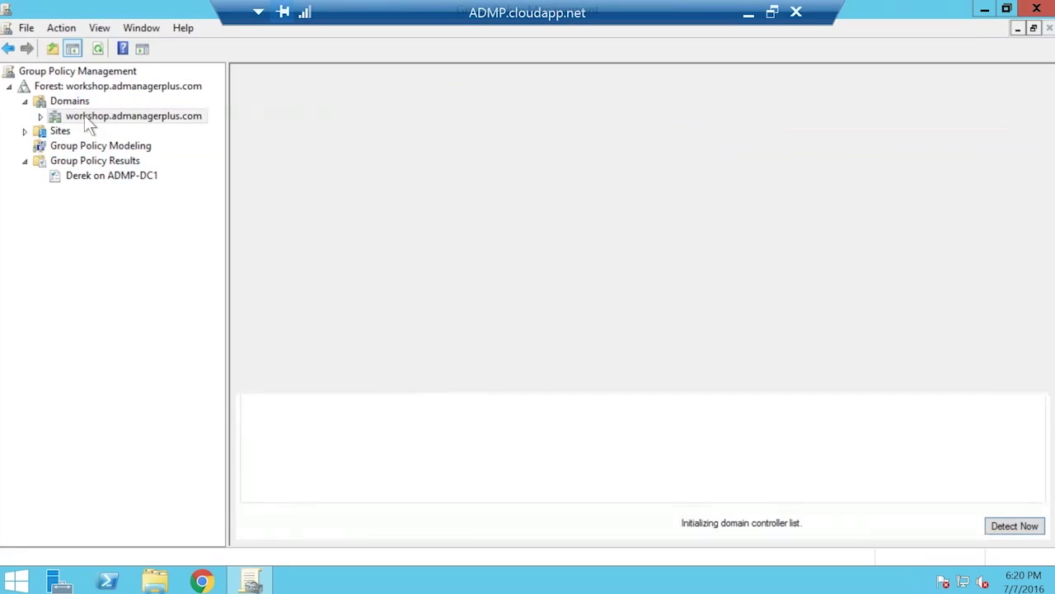
{"action": "double_click", "coordinate": [85, 117]}
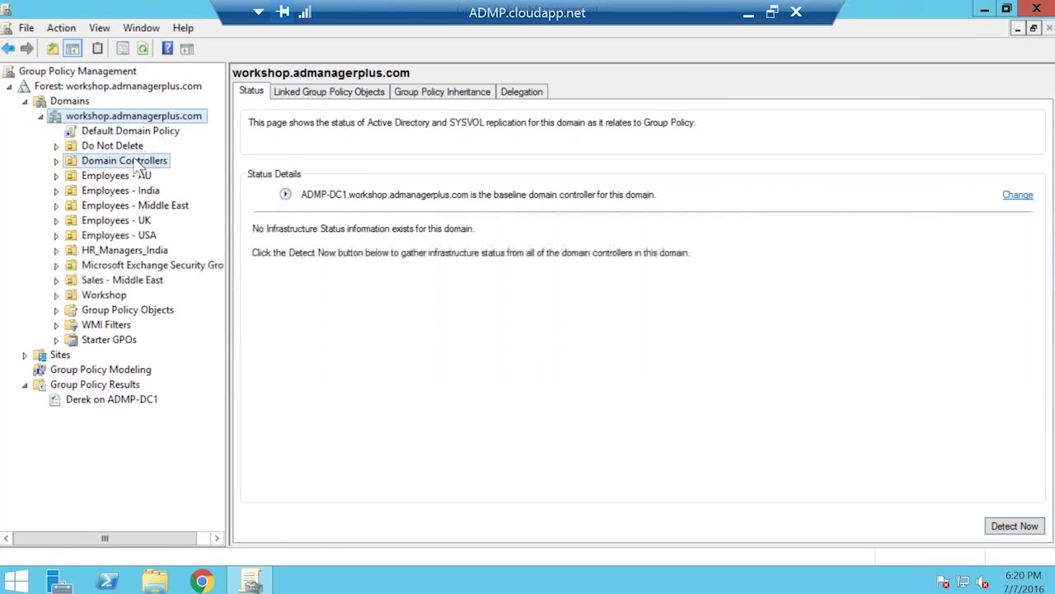
{"action": "double_click", "coordinate": [139, 162]}
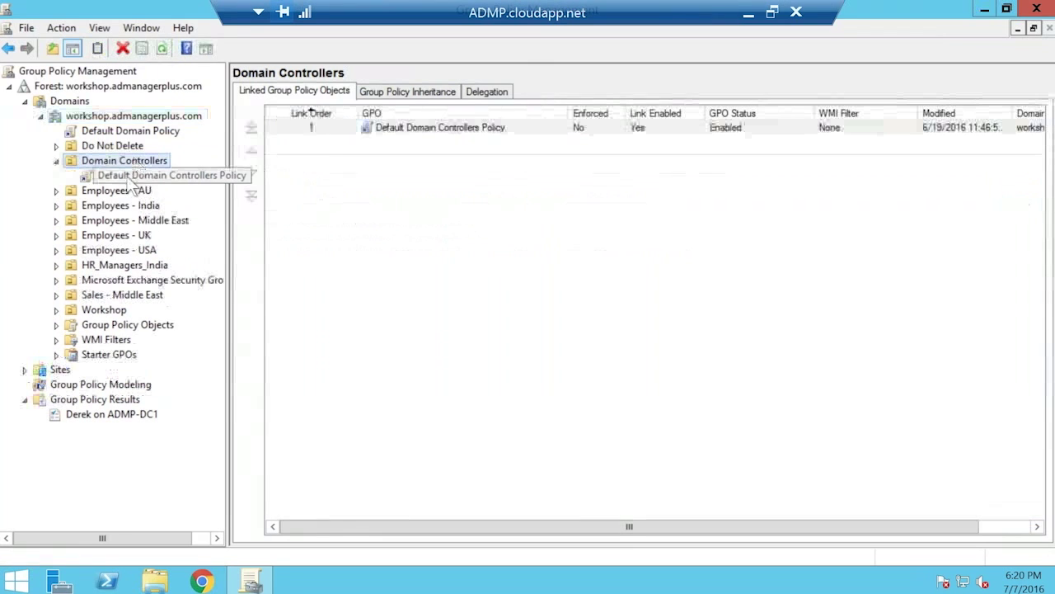
{"action": "left_click", "coordinate": [149, 176]}
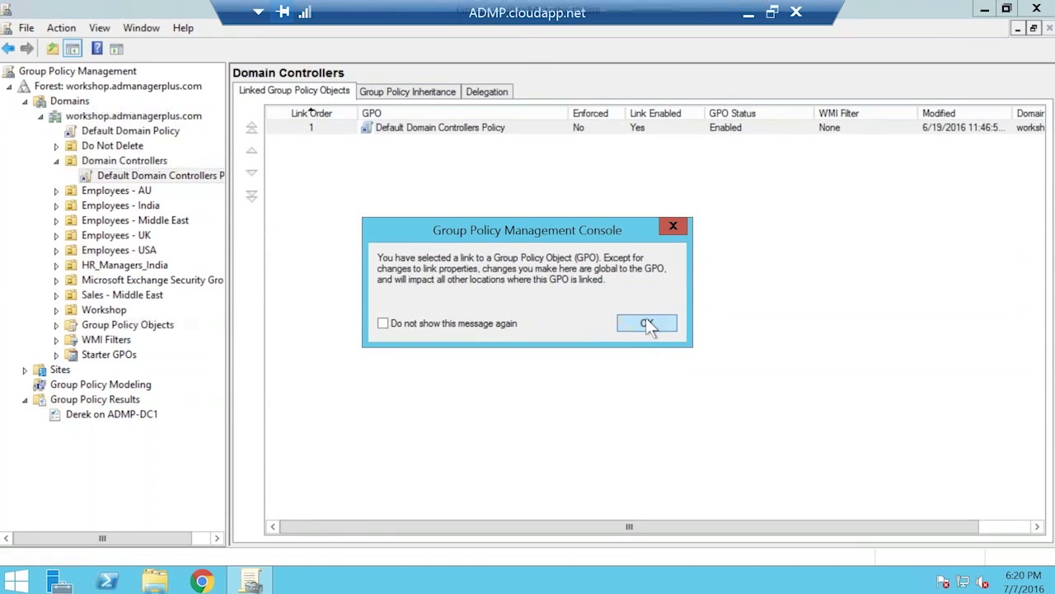
{"action": "left_click", "coordinate": [648, 324]}
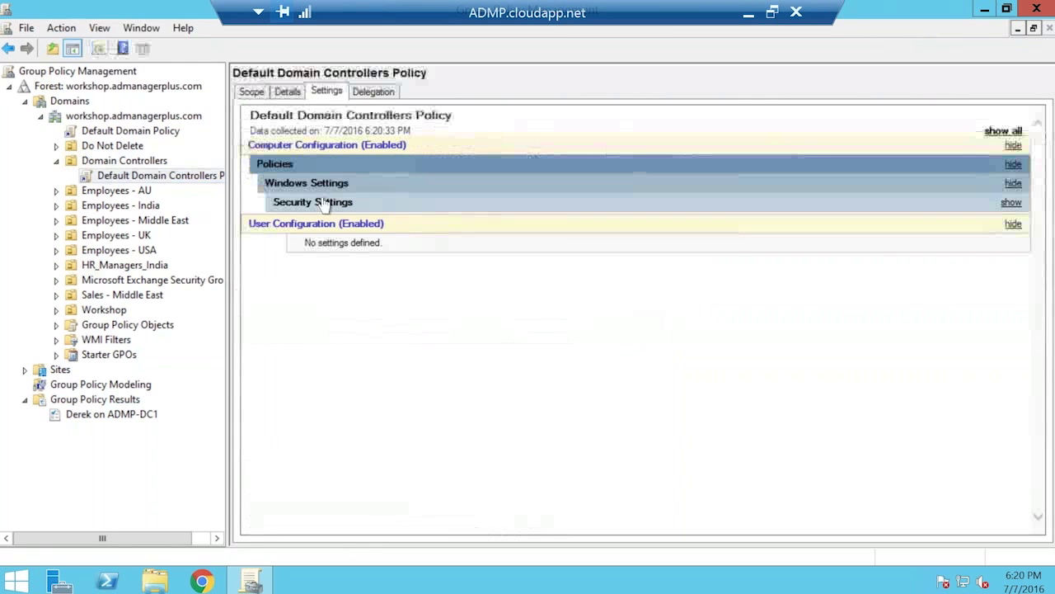
{"action": "left_click", "coordinate": [323, 204]}
{"action": "left_click", "coordinate": [346, 279]}
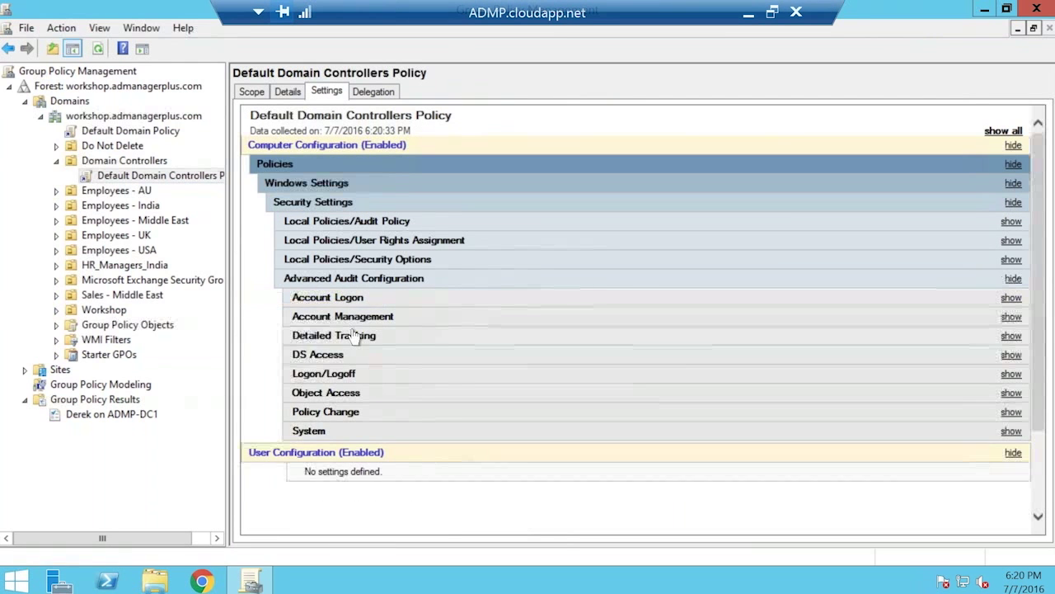
Expand the Account Logon settings, then right-click adsolutions.demo_ADAuditPlusPolicy in the server's Group Policy Management.
{"action": "left_click", "coordinate": [353, 299]}
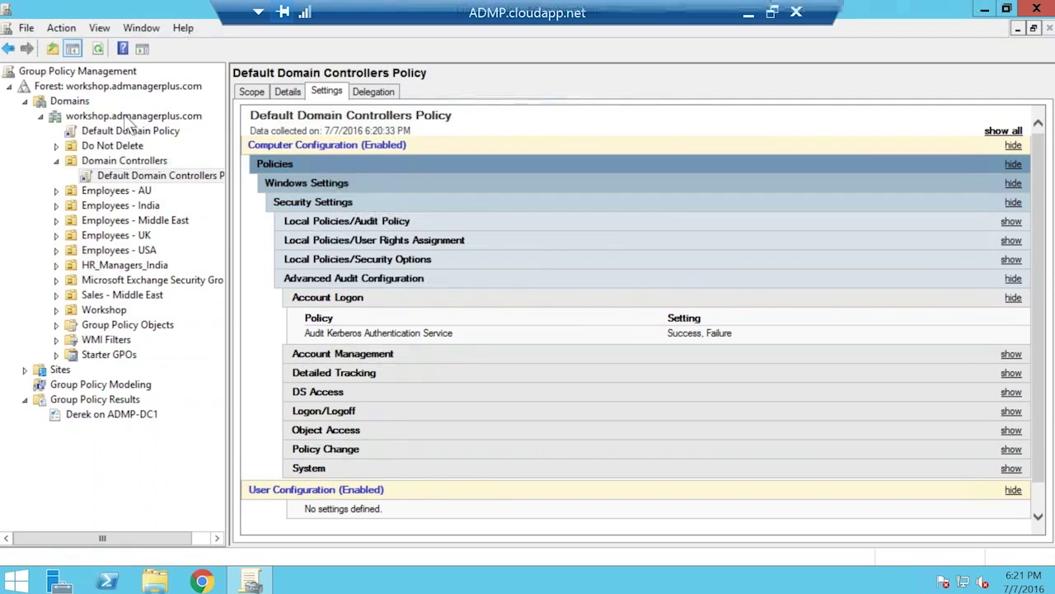
{"action": "left_click", "coordinate": [748, 13]}
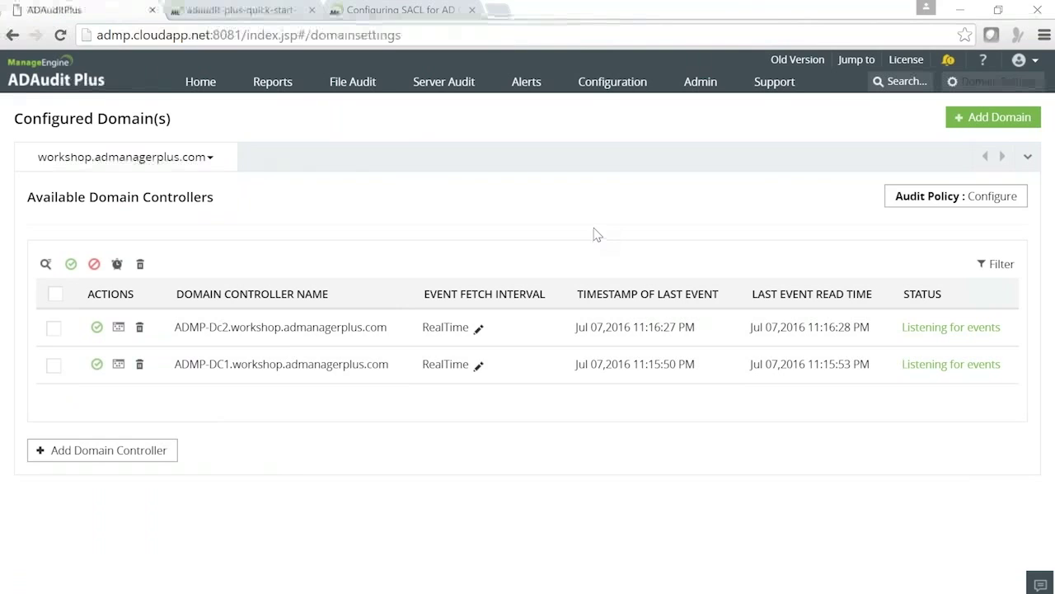
{"action": "mouse_move", "coordinate": [547, 580]}
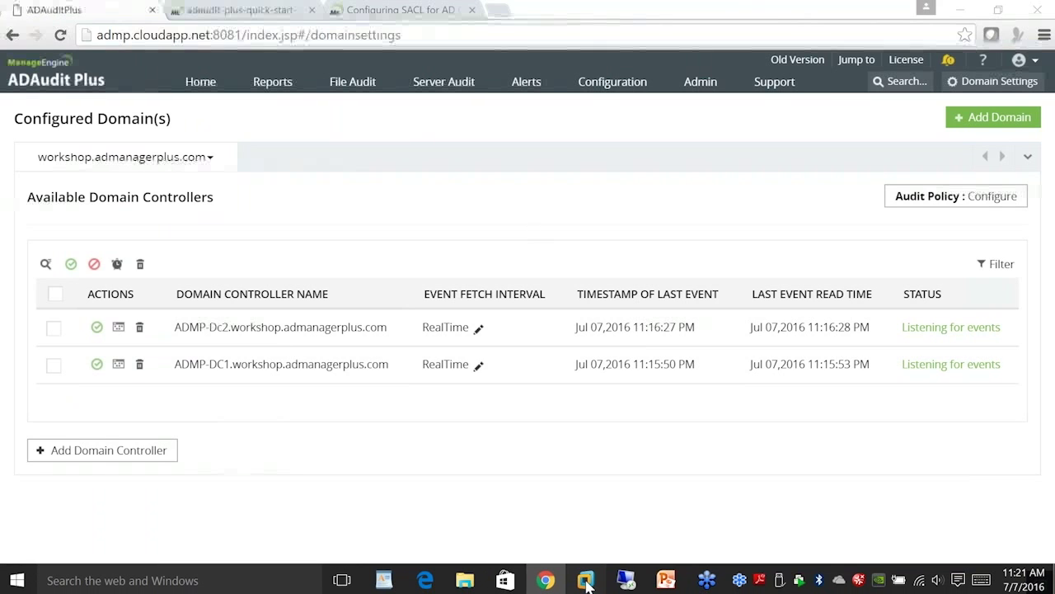
{"action": "left_click", "coordinate": [585, 581]}
{"action": "right_click", "coordinate": [189, 118]}
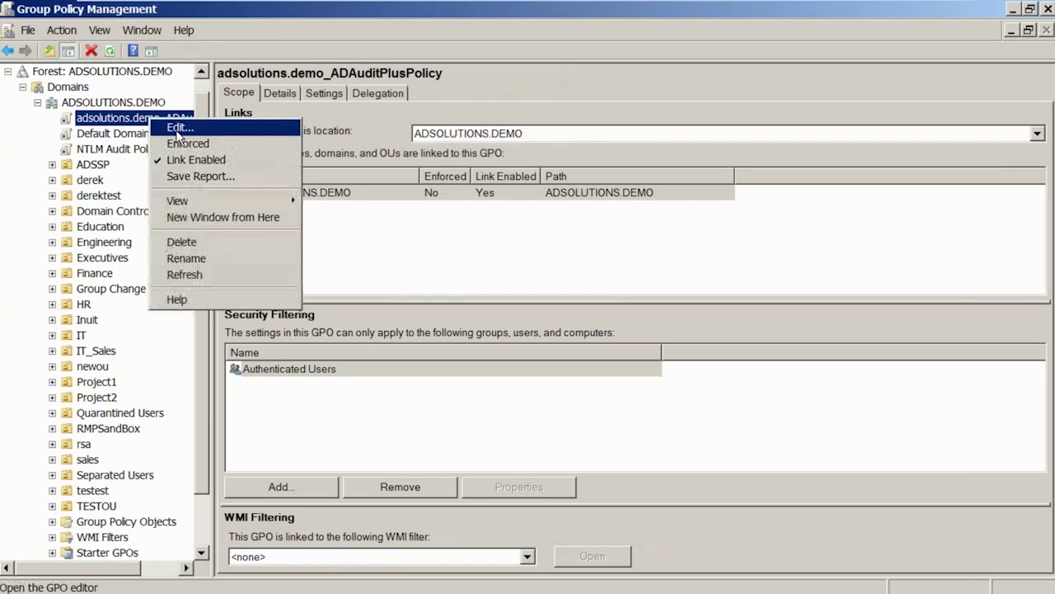
Edit the GPO and expand Computer Configuration down to Local Policies > Audit Policy.
{"action": "left_click", "coordinate": [248, 128]}
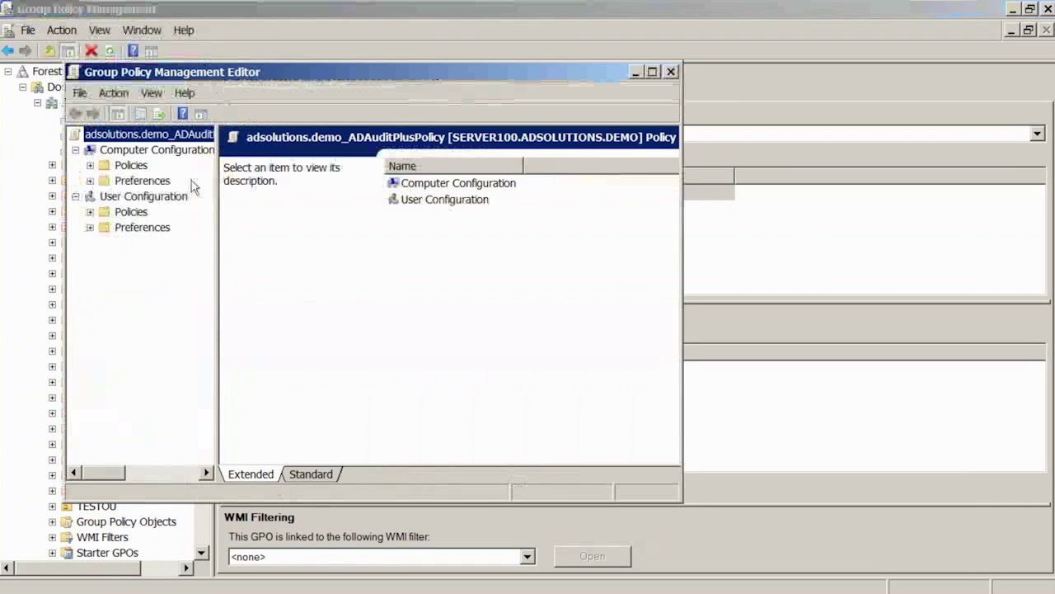
{"action": "double_click", "coordinate": [132, 165]}
{"action": "left_click", "coordinate": [172, 196]}
{"action": "double_click", "coordinate": [171, 196]}
{"action": "double_click", "coordinate": [183, 242]}
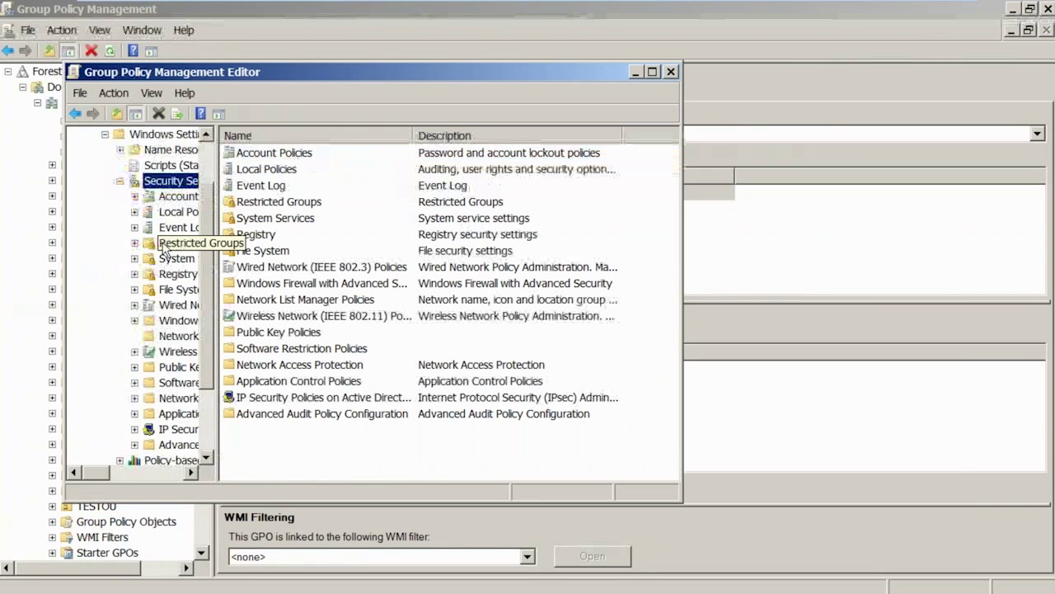
{"action": "double_click", "coordinate": [178, 212]}
{"action": "left_click", "coordinate": [188, 229]}
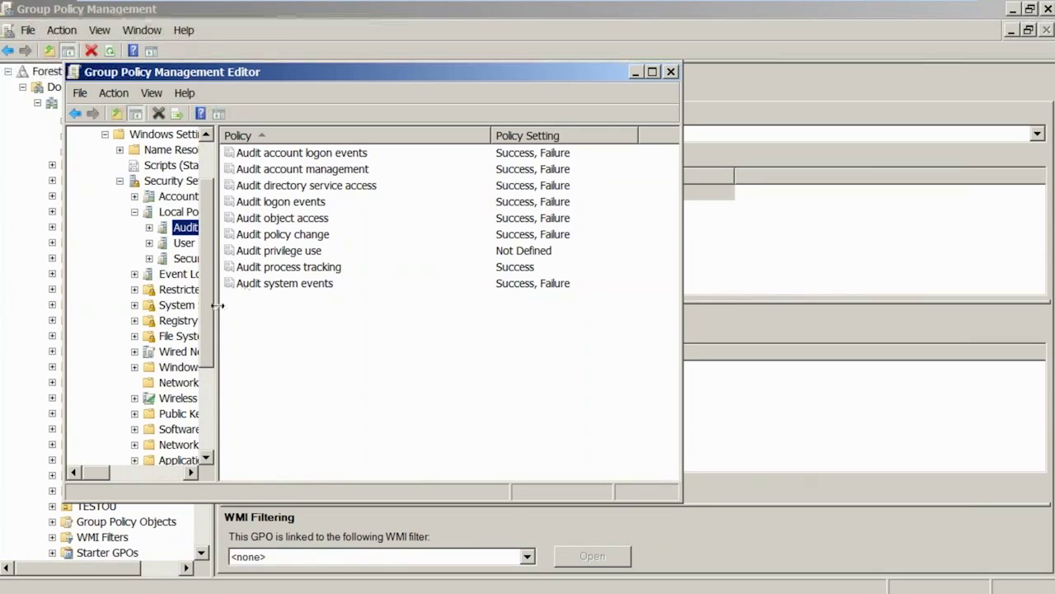
Maximize the editor window and expand Advanced Audit Policy Configuration.
{"action": "double_click", "coordinate": [279, 75]}
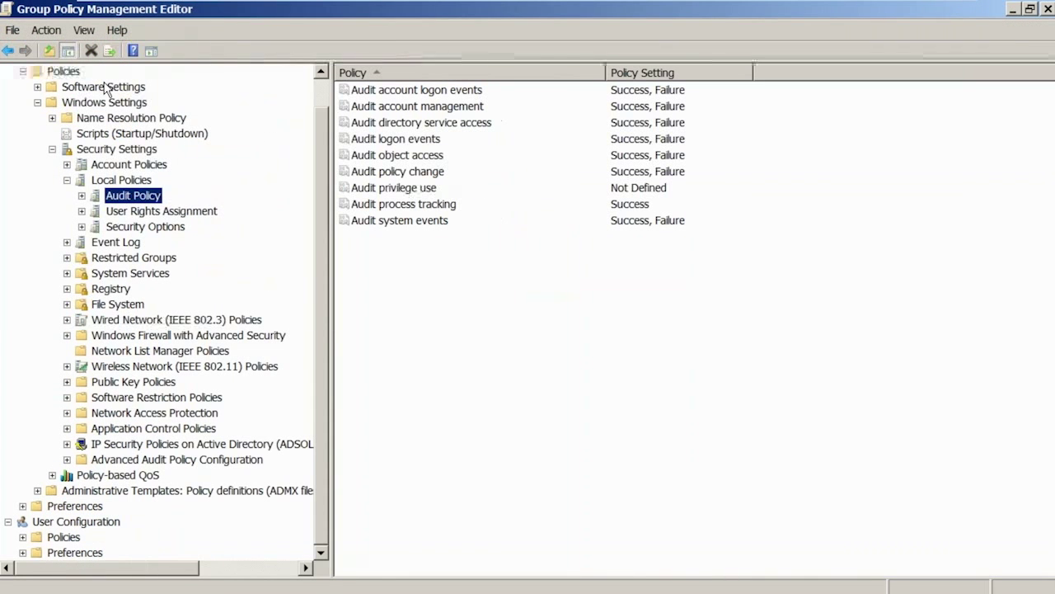
{"action": "scroll", "coordinate": [104, 85], "scroll_direction": "up", "scroll_amount": 1}
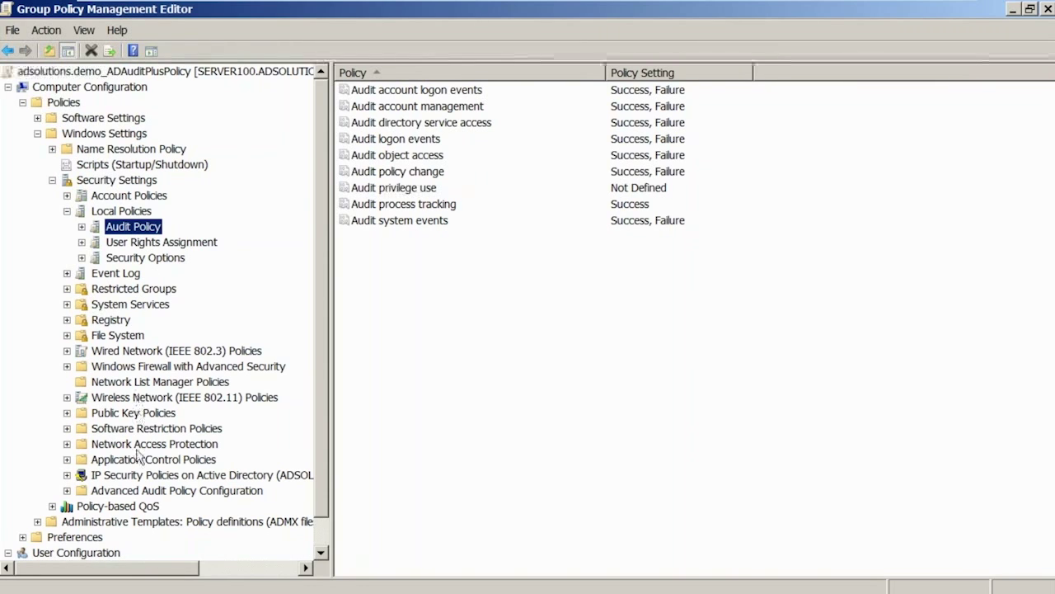
{"action": "double_click", "coordinate": [129, 494]}
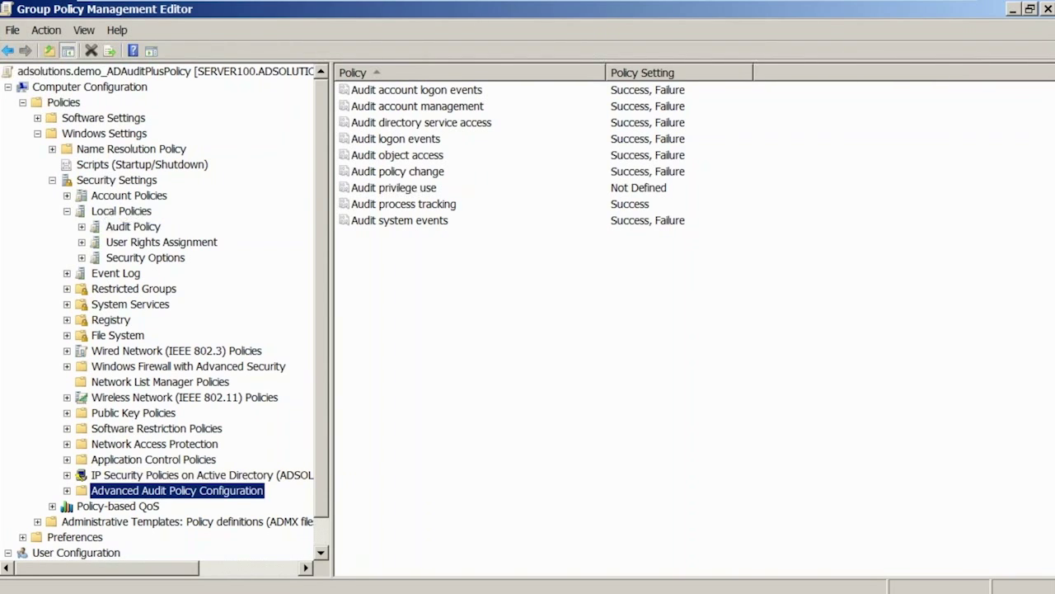
Review the Account Logon and Account Management advanced subcategories, then go back to the basic Audit Policy.
{"action": "left_click", "coordinate": [145, 507]}
{"action": "double_click", "coordinate": [147, 509]}
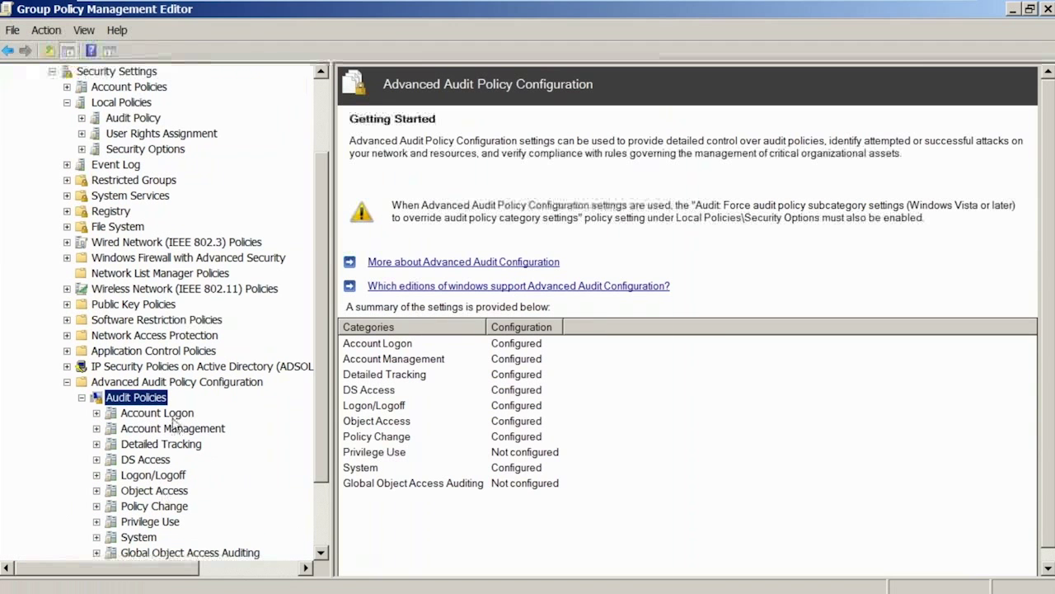
{"action": "left_click", "coordinate": [174, 417]}
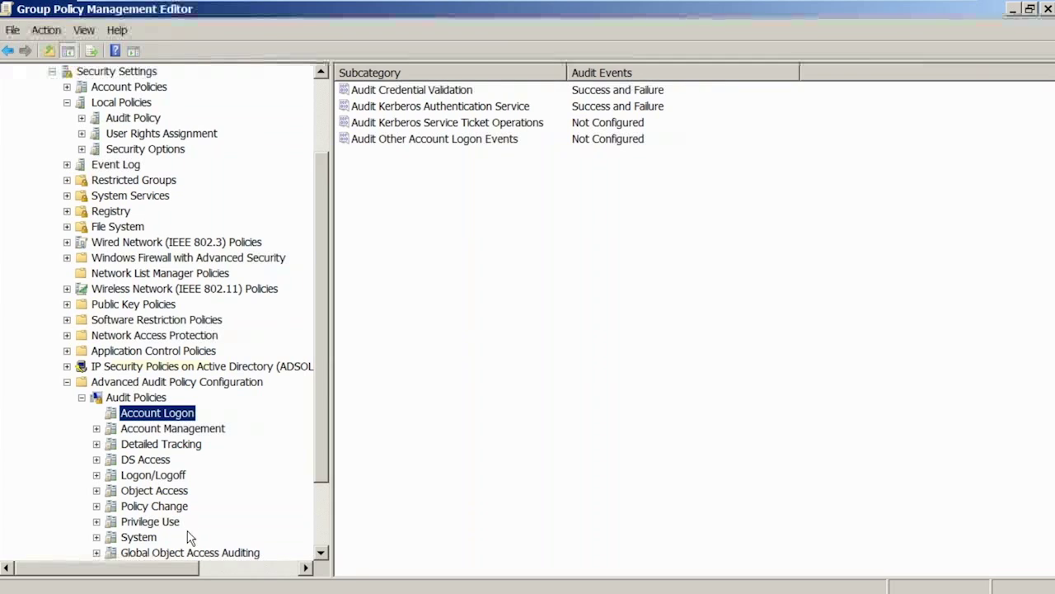
{"action": "left_click", "coordinate": [186, 428]}
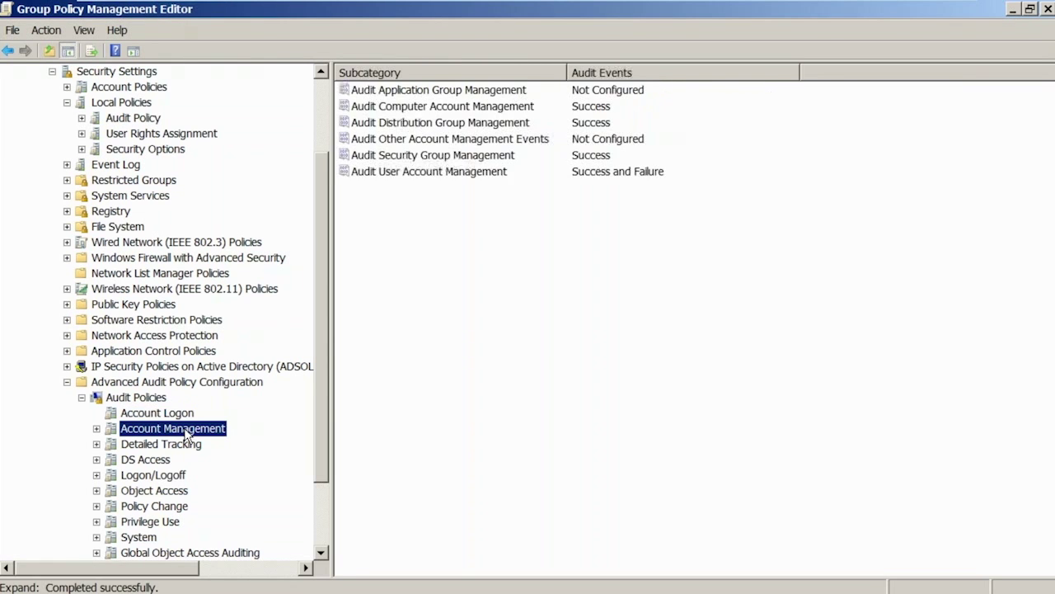
{"action": "left_click", "coordinate": [154, 399]}
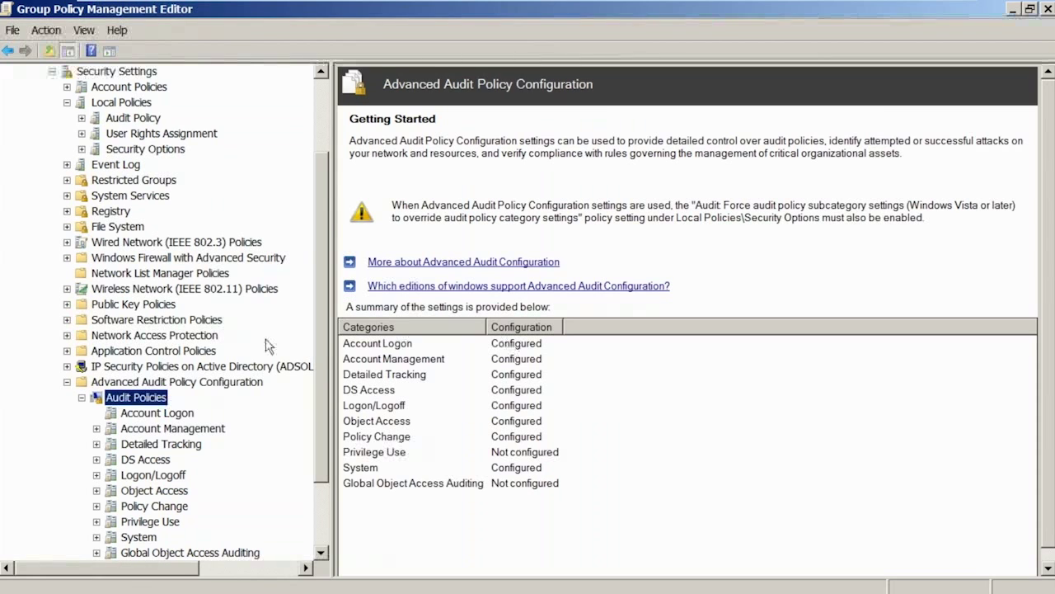
{"action": "left_click", "coordinate": [138, 118]}
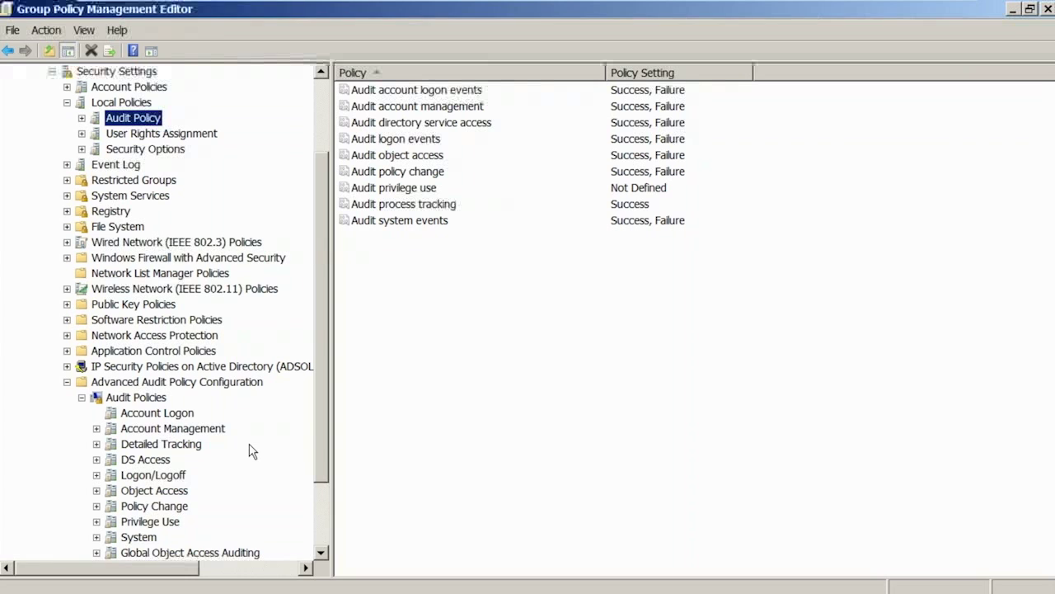
Collapse Advanced Audit Policy Configuration and list Security Options with a widened Policy column.
{"action": "left_click", "coordinate": [120, 385]}
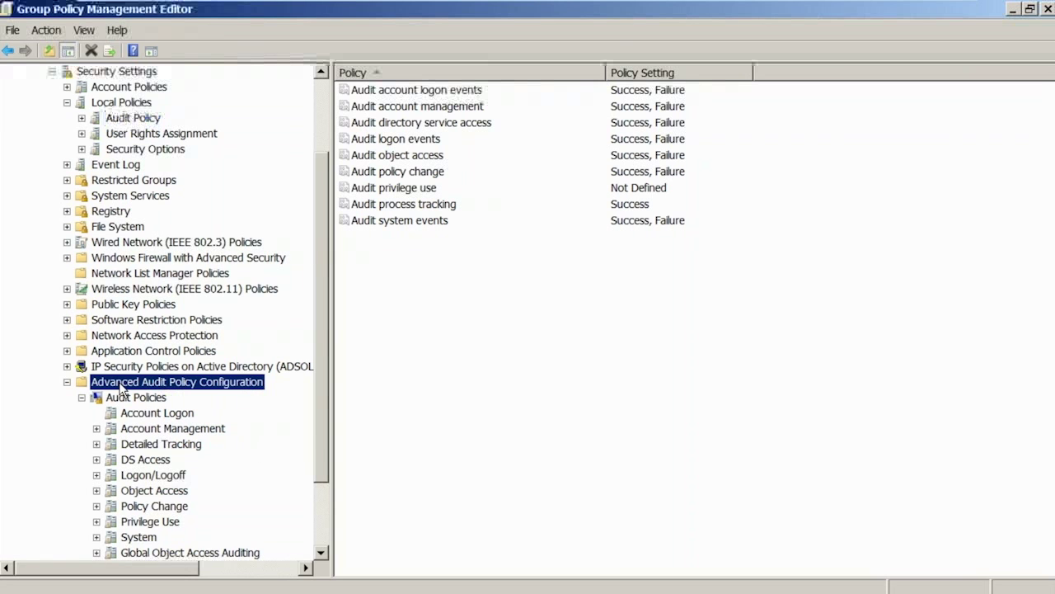
{"action": "double_click", "coordinate": [123, 388]}
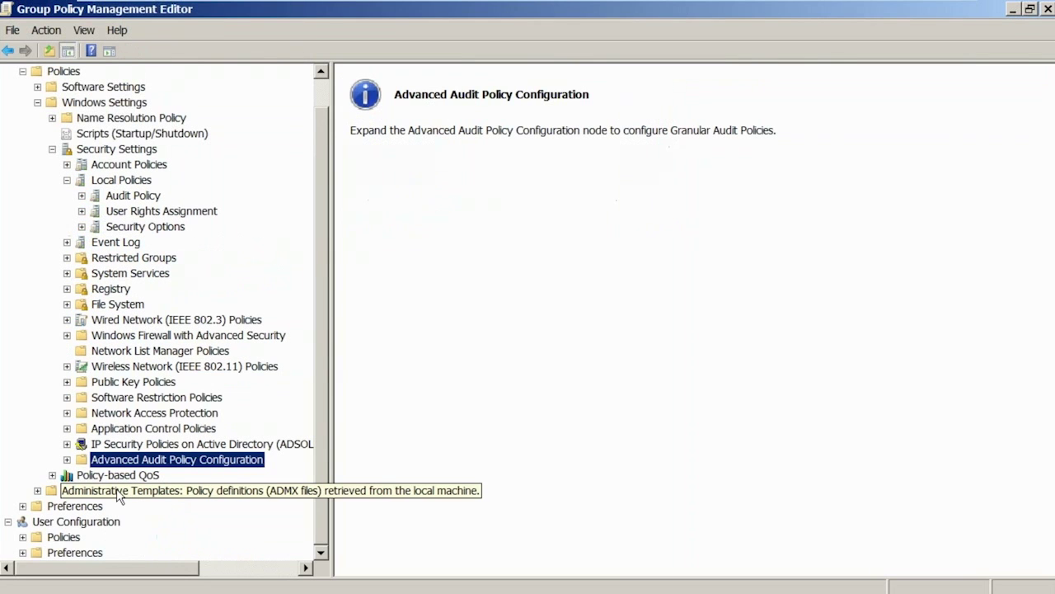
{"action": "left_click", "coordinate": [164, 230]}
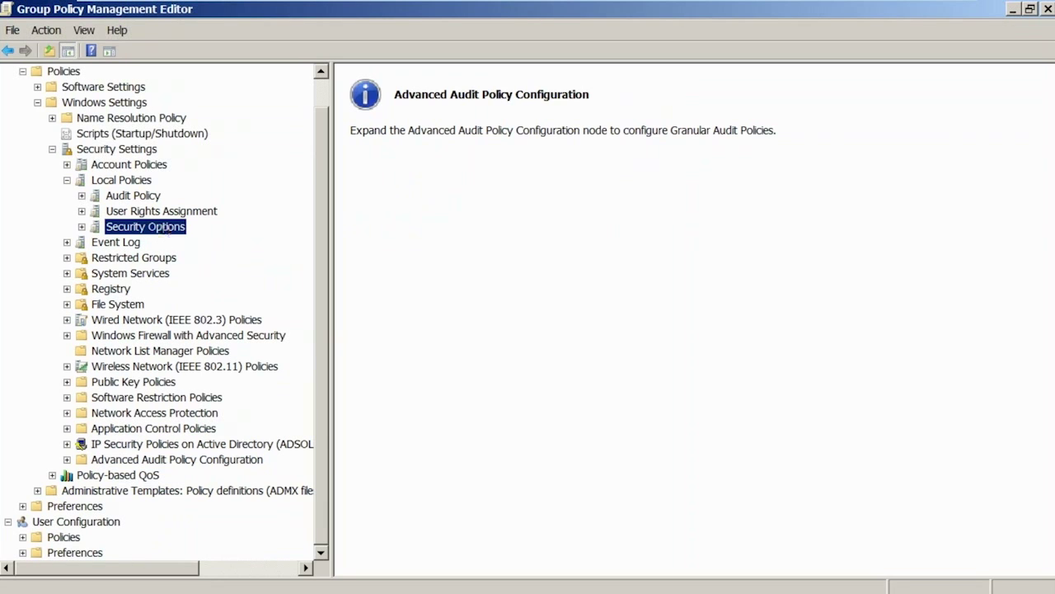
{"action": "left_click_drag", "start_coordinate": [607, 72], "coordinate": [752, 73]}
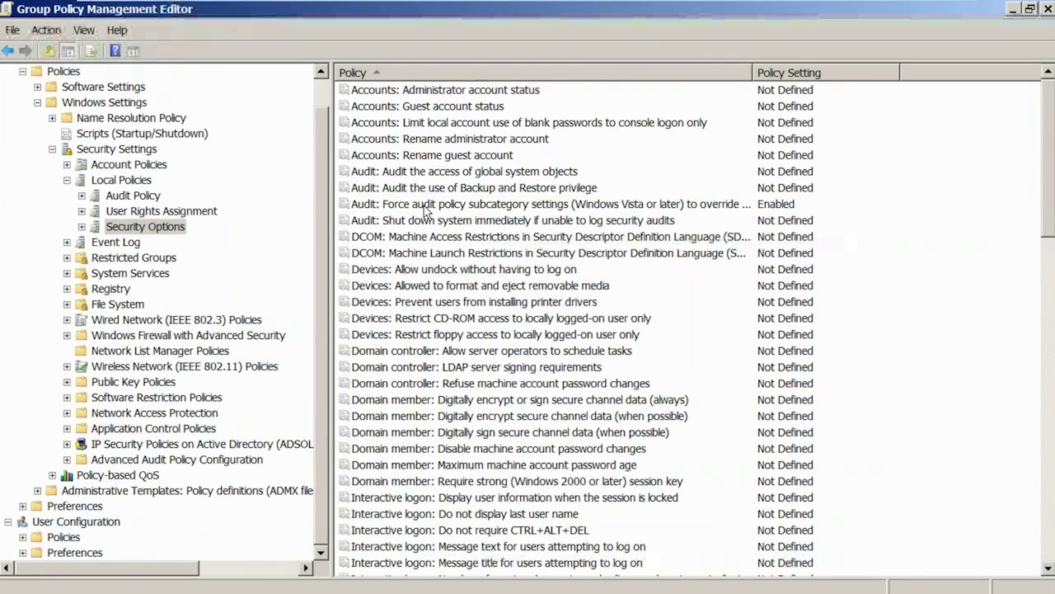
Confirm 'Audit: Force audit policy subcategory settings' is Enabled, cancel, and close the editor.
{"action": "left_click", "coordinate": [425, 206]}
{"action": "double_click", "coordinate": [426, 207]}
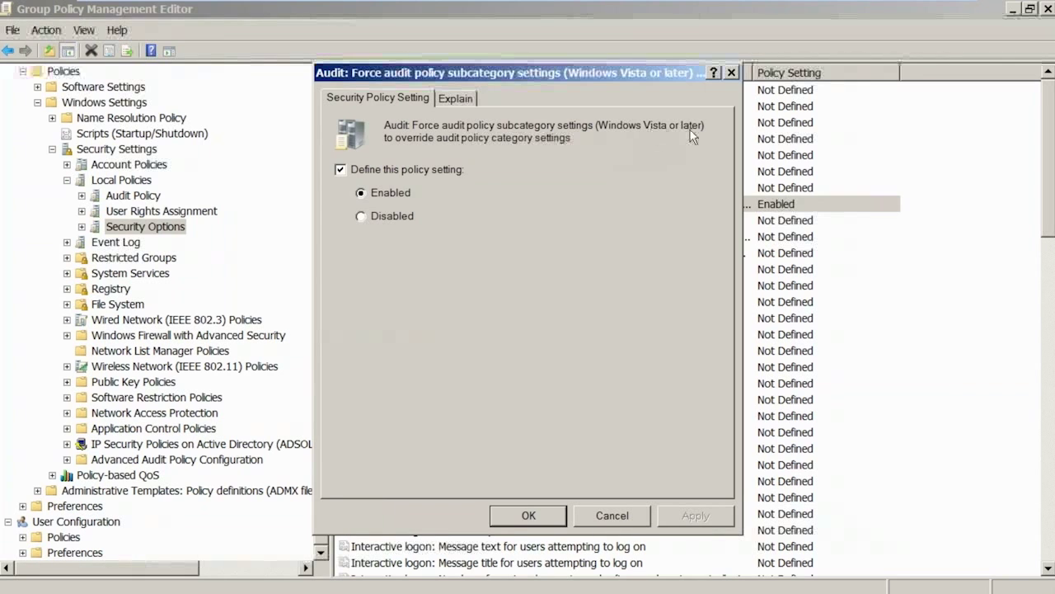
{"action": "left_click", "coordinate": [612, 515]}
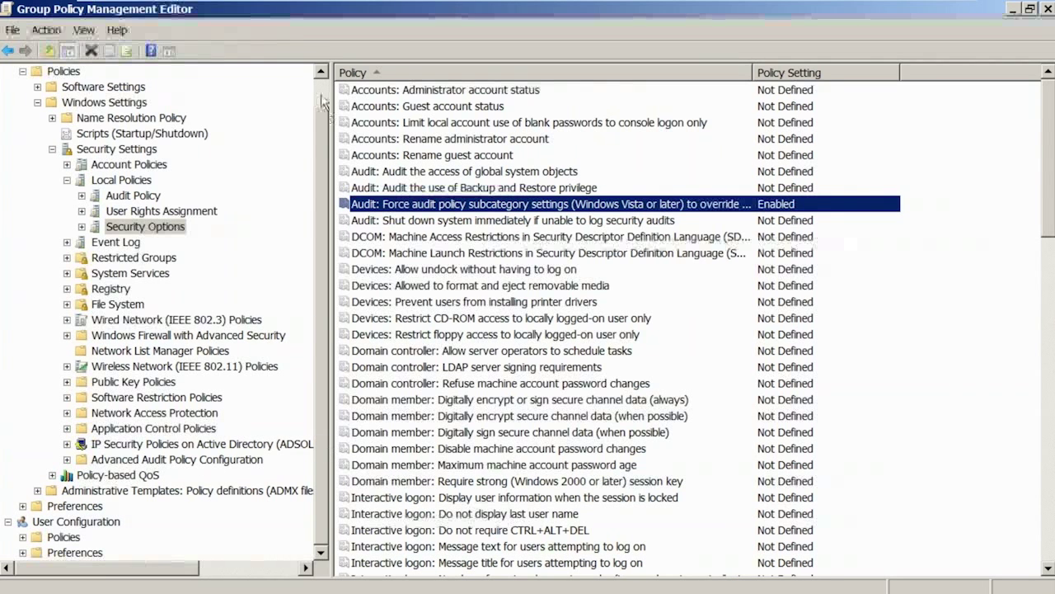
{"action": "scroll", "coordinate": [323, 101], "scroll_direction": "up", "scroll_amount": 1}
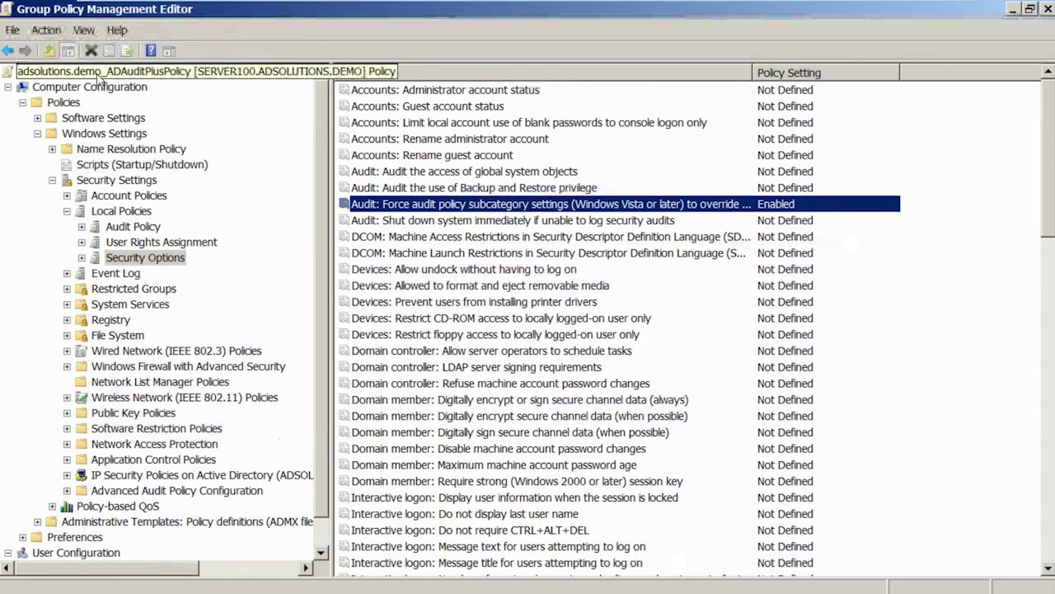
{"action": "double_click", "coordinate": [6, 10]}
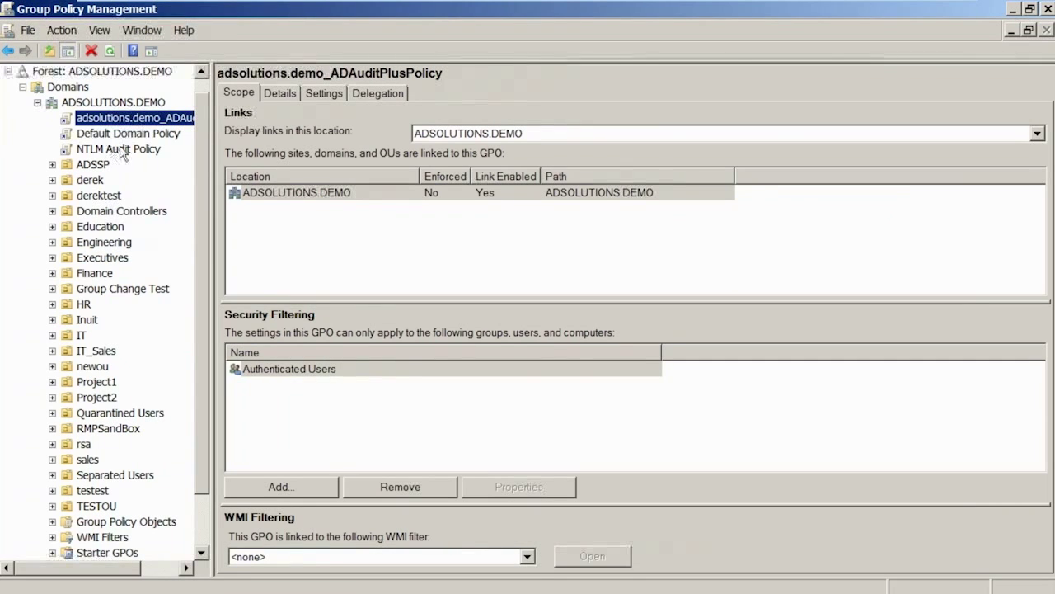
Run rsop.msc from the Start menu search to compute the Resultant Set of Policy.
{"action": "scroll", "coordinate": [121, 154], "scroll_direction": "down", "scroll_amount": 2}
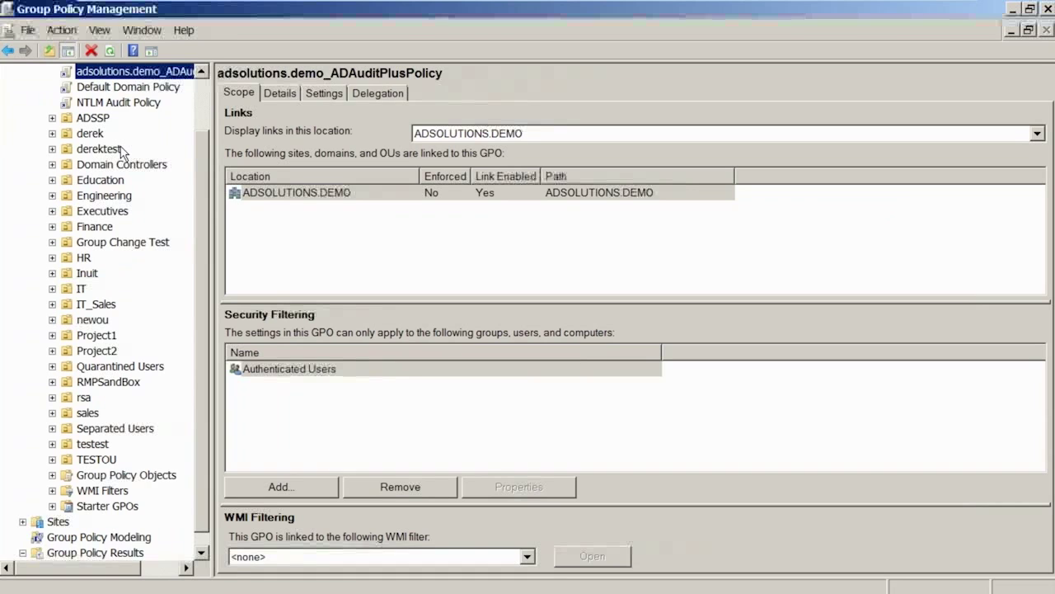
{"action": "mouse_move", "coordinate": [75, 591]}
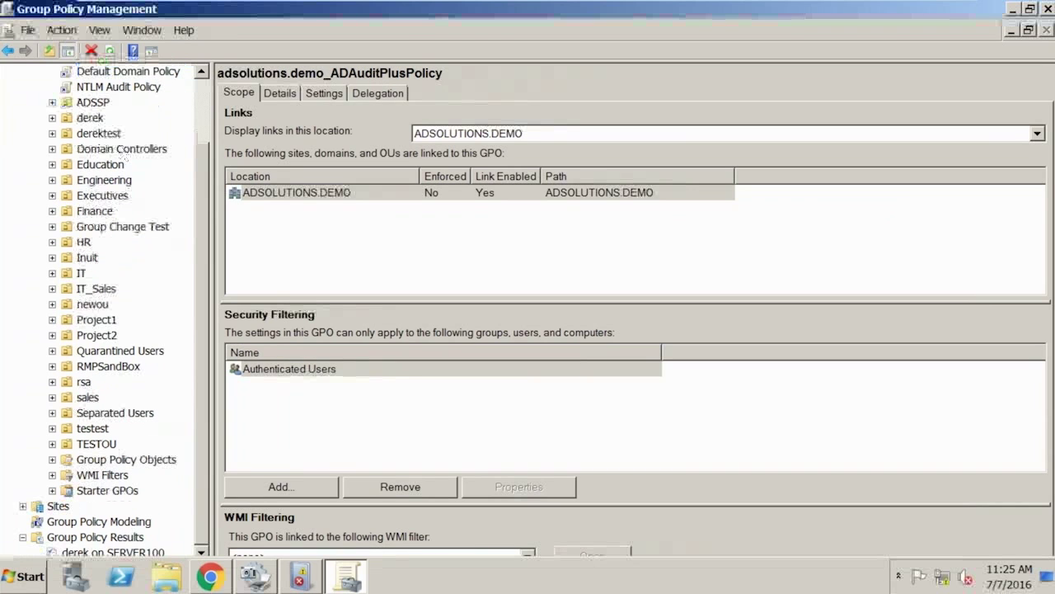
{"action": "left_click", "coordinate": [30, 574]}
{"action": "type", "text": "rsop.msc"}
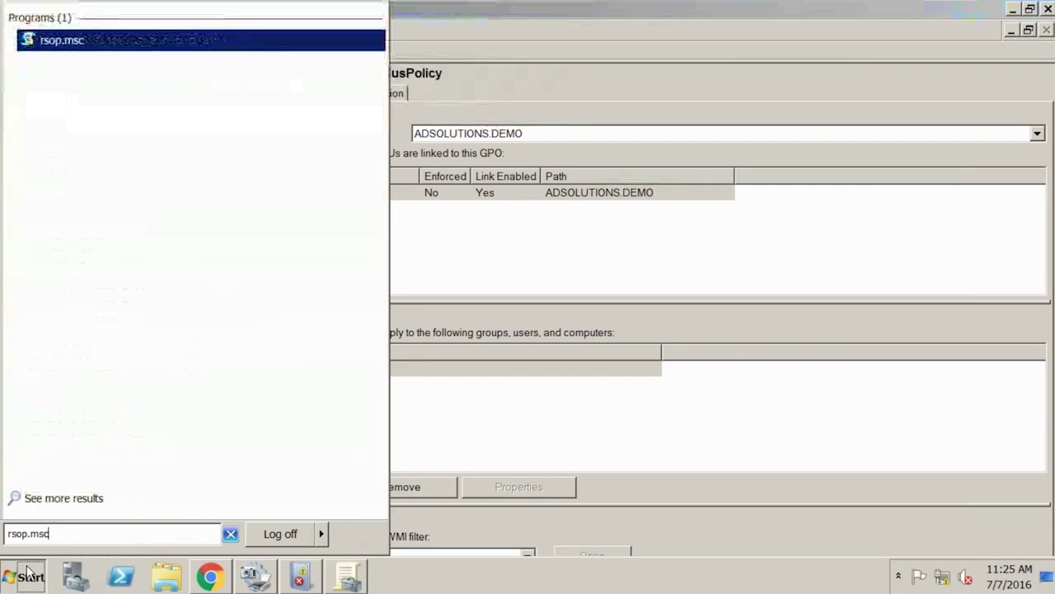
{"action": "key", "text": "Return"}
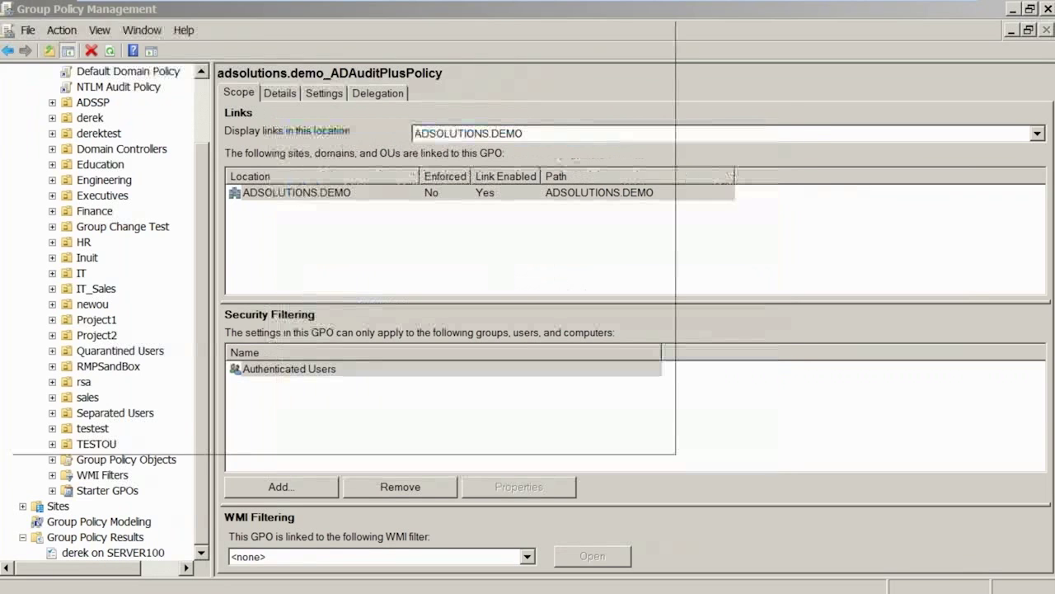
Review SERVER100's applied Windows Settings > Security Settings, then close the console without saving.
{"action": "left_click", "coordinate": [91, 144]}
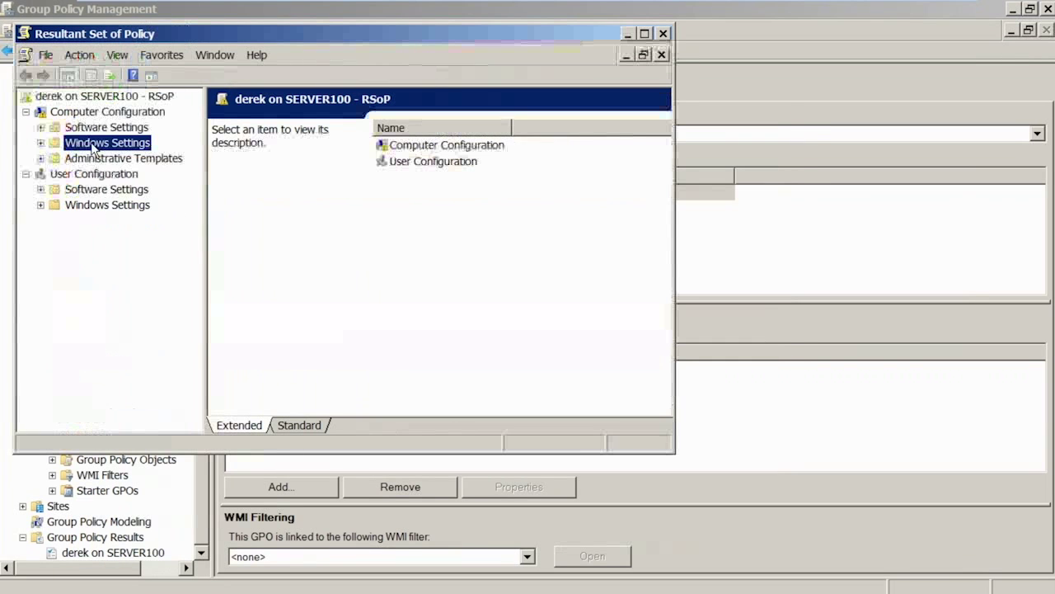
{"action": "double_click", "coordinate": [94, 146]}
{"action": "left_click", "coordinate": [100, 161]}
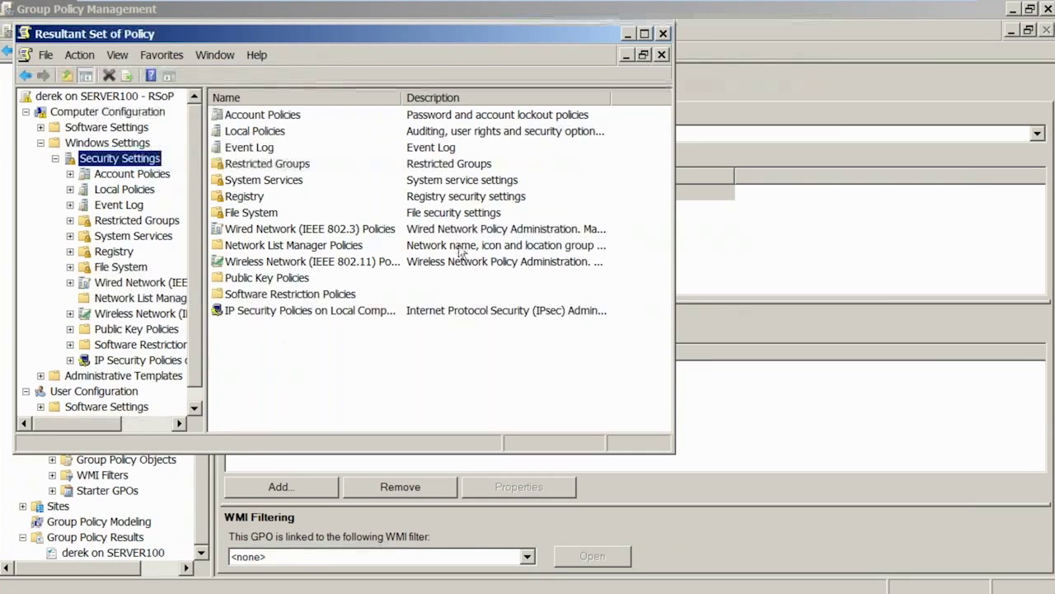
{"action": "left_click", "coordinate": [663, 33]}
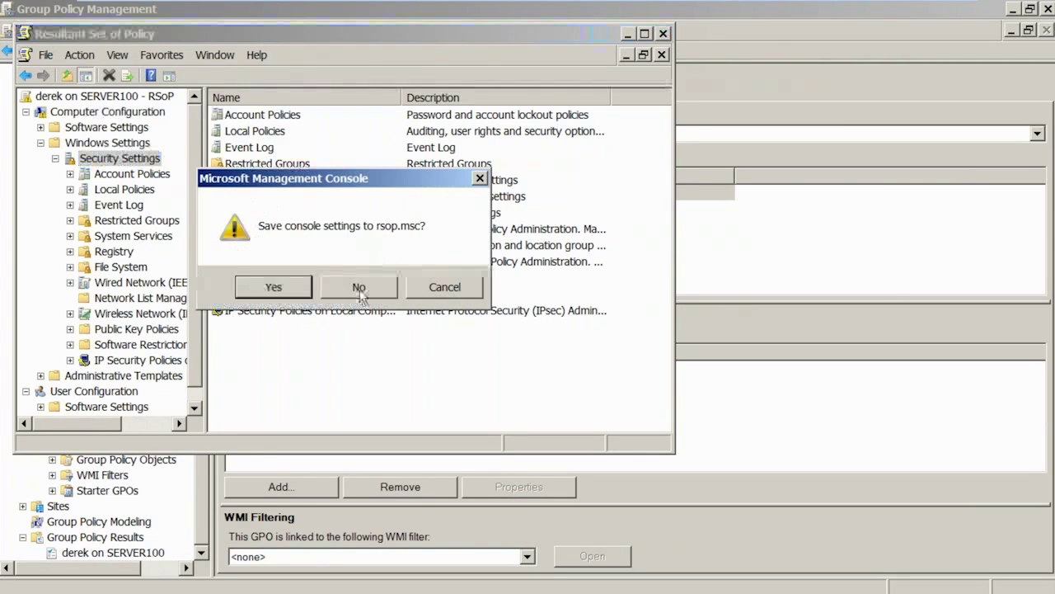
{"action": "left_click", "coordinate": [359, 288]}
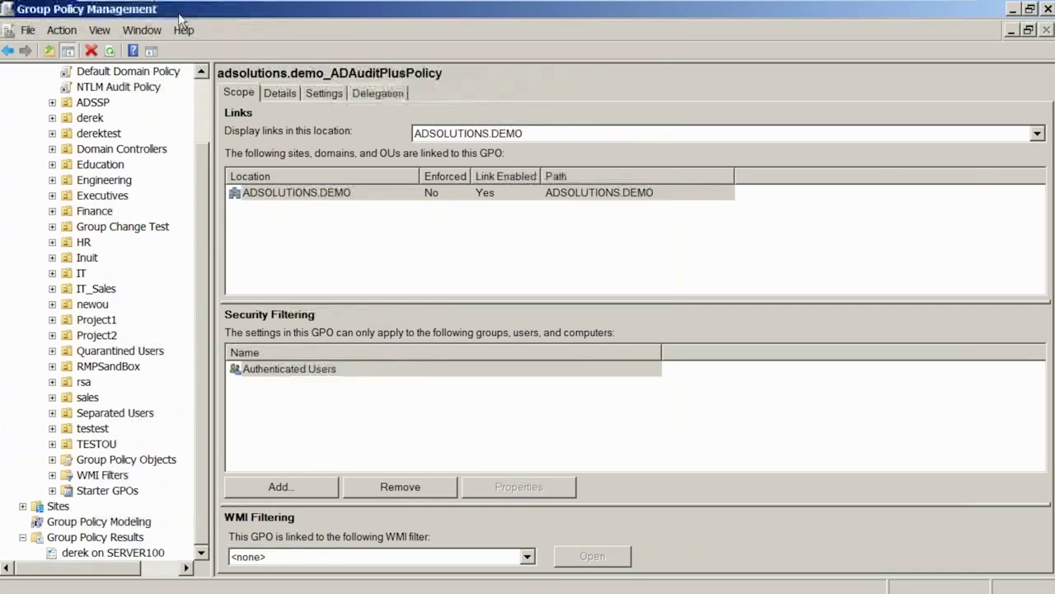
Run the Group Policy Results Wizard for this computer and the current user.
{"action": "left_click", "coordinate": [90, 538]}
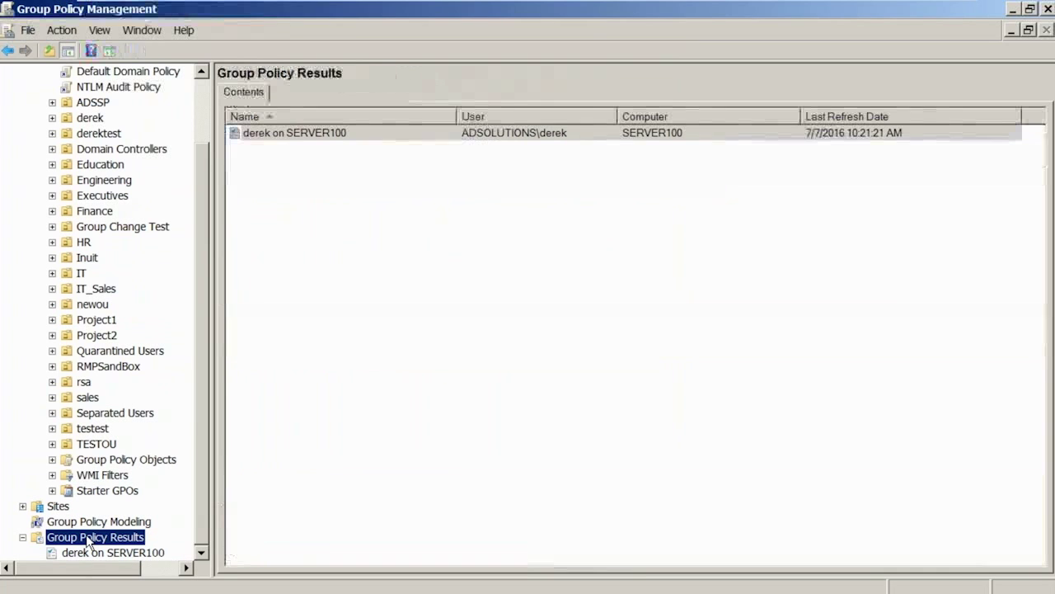
{"action": "right_click", "coordinate": [88, 538]}
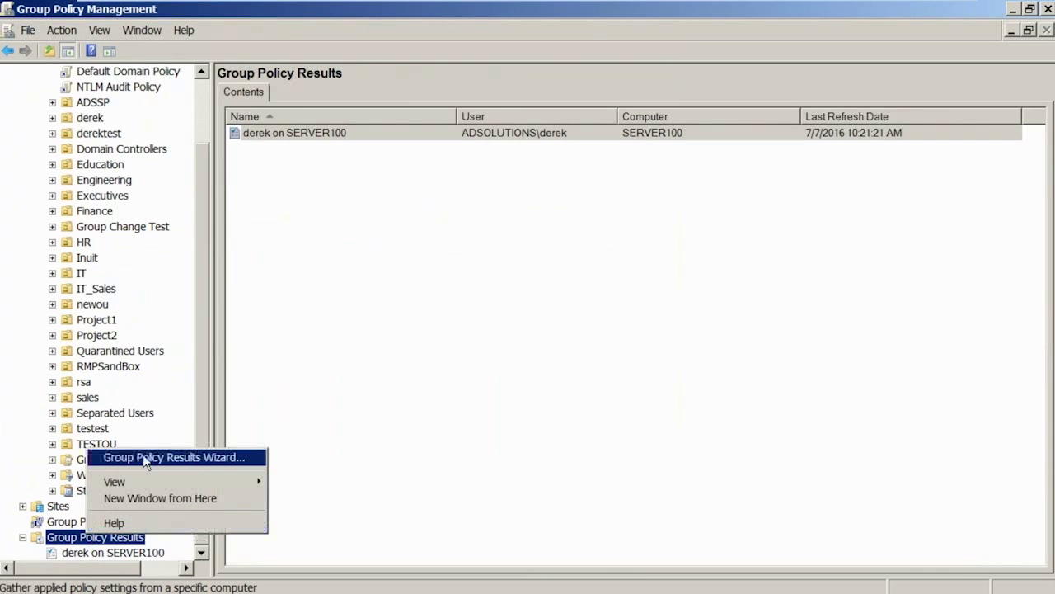
{"action": "left_click", "coordinate": [184, 466]}
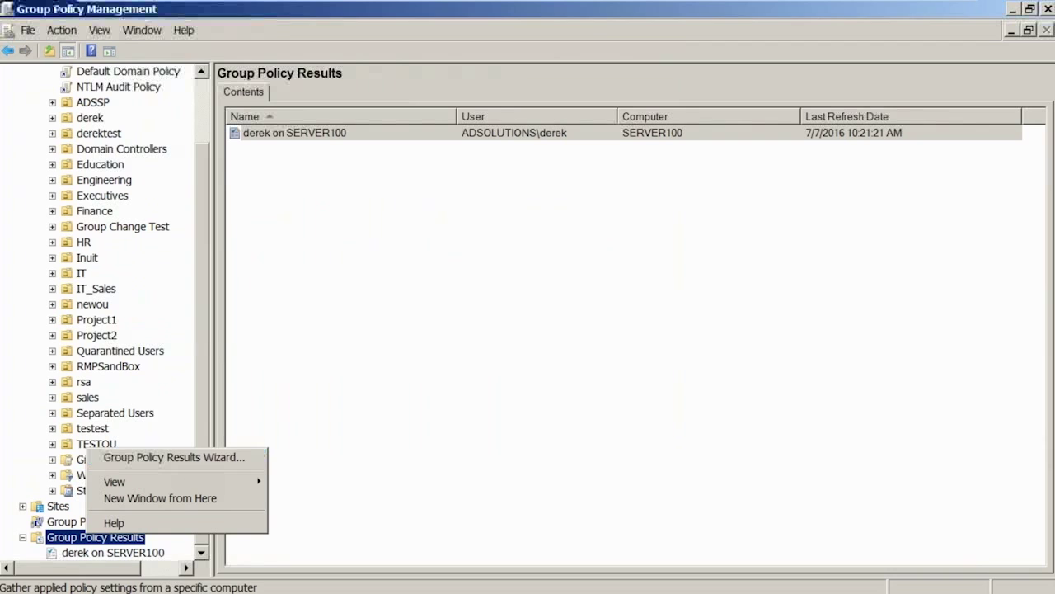
{"action": "left_click", "coordinate": [407, 404]}
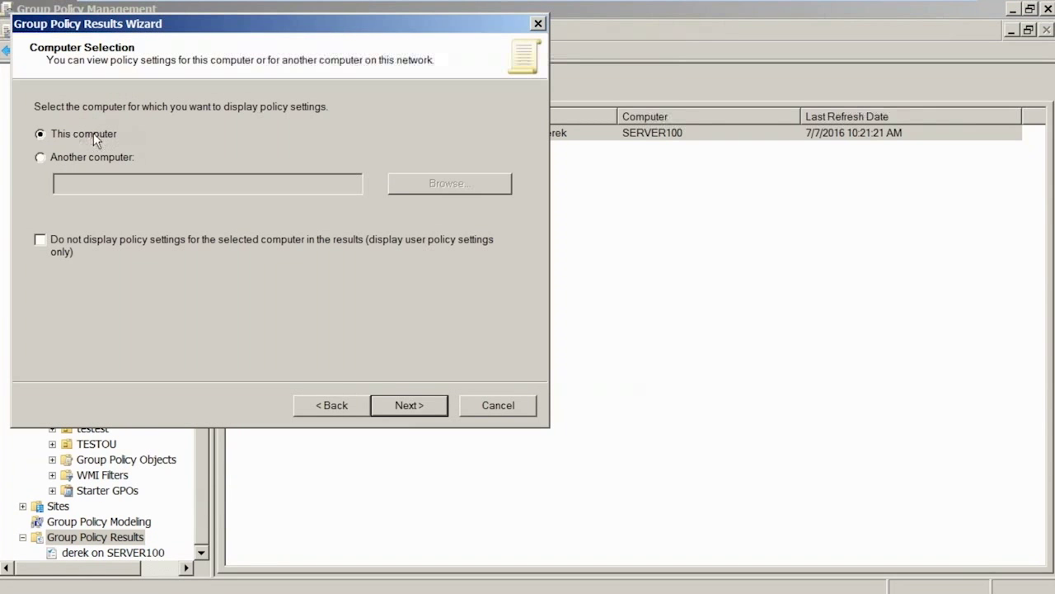
{"action": "left_click", "coordinate": [396, 403]}
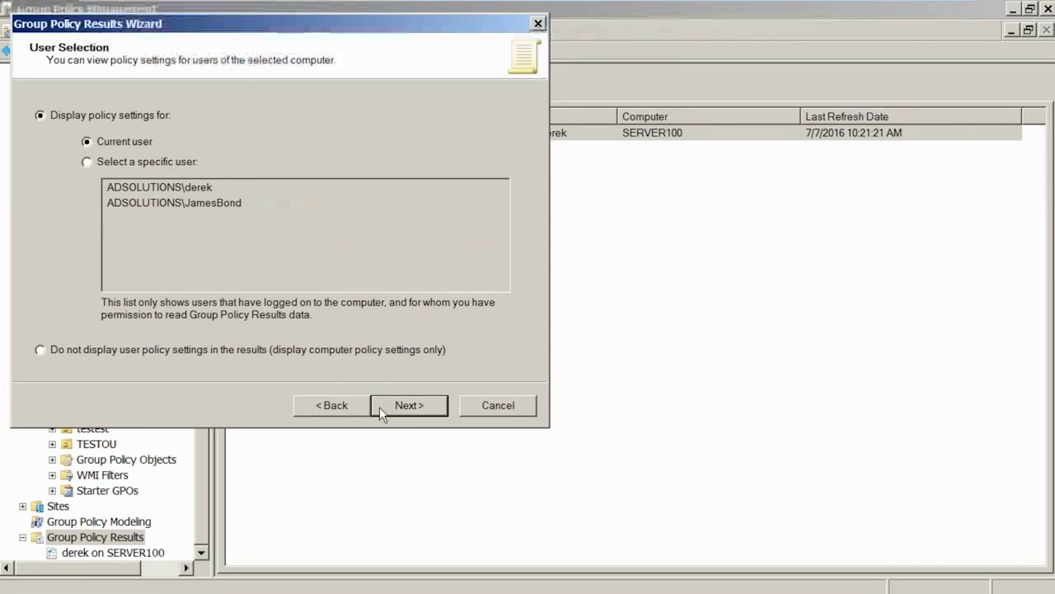
{"action": "left_click", "coordinate": [417, 404]}
{"action": "left_click", "coordinate": [418, 404]}
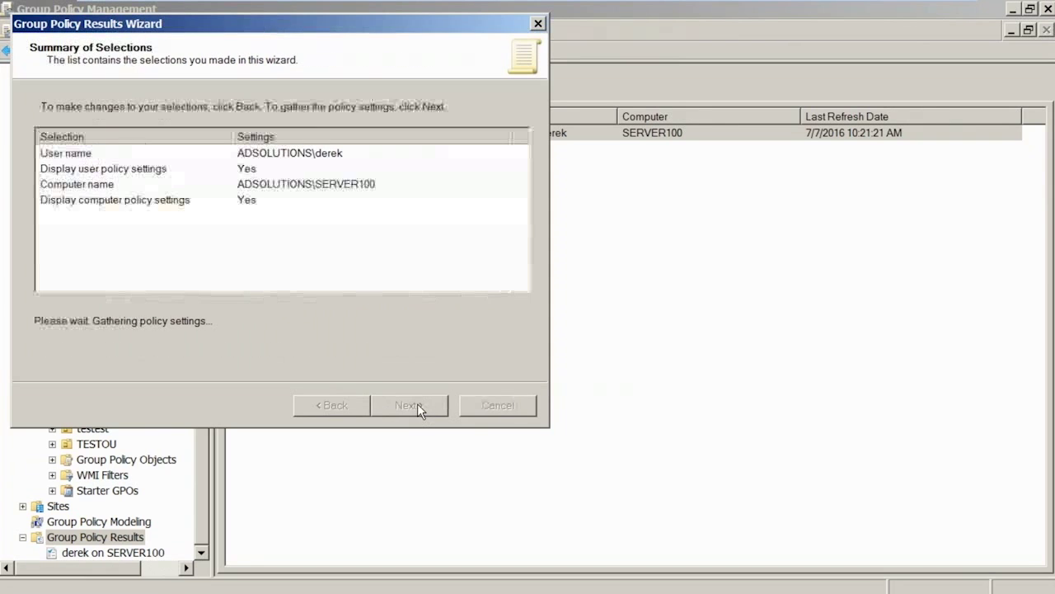
{"action": "left_click", "coordinate": [421, 406]}
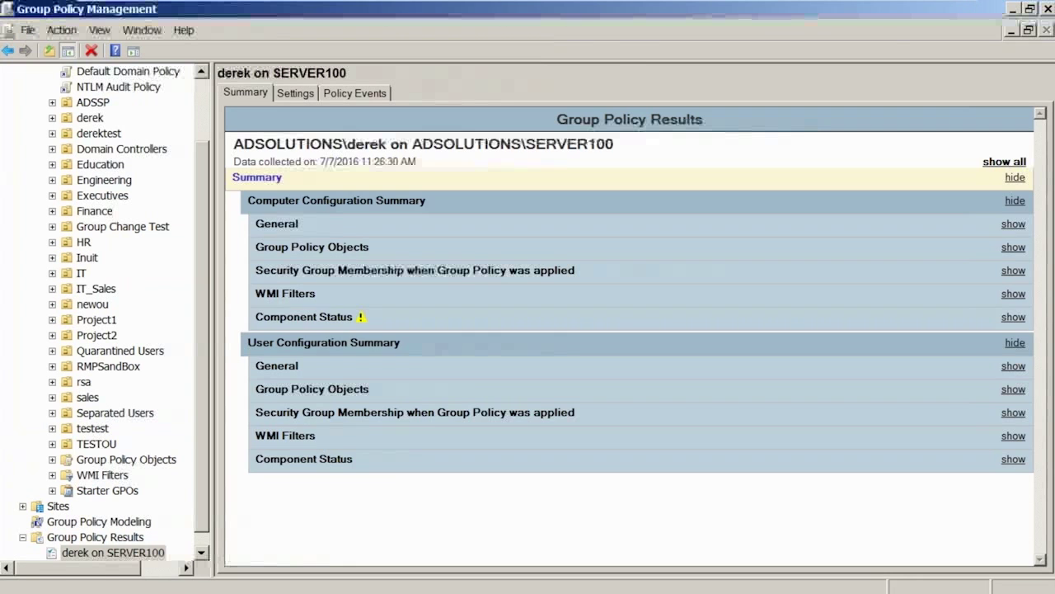
On the Settings tab, review Advanced Audit Configuration's Account Logon policies and credential validation's winning GPO.
{"action": "left_click", "coordinate": [295, 92]}
{"action": "left_click", "coordinate": [299, 248]}
{"action": "left_click", "coordinate": [329, 479]}
{"action": "left_click", "coordinate": [338, 504]}
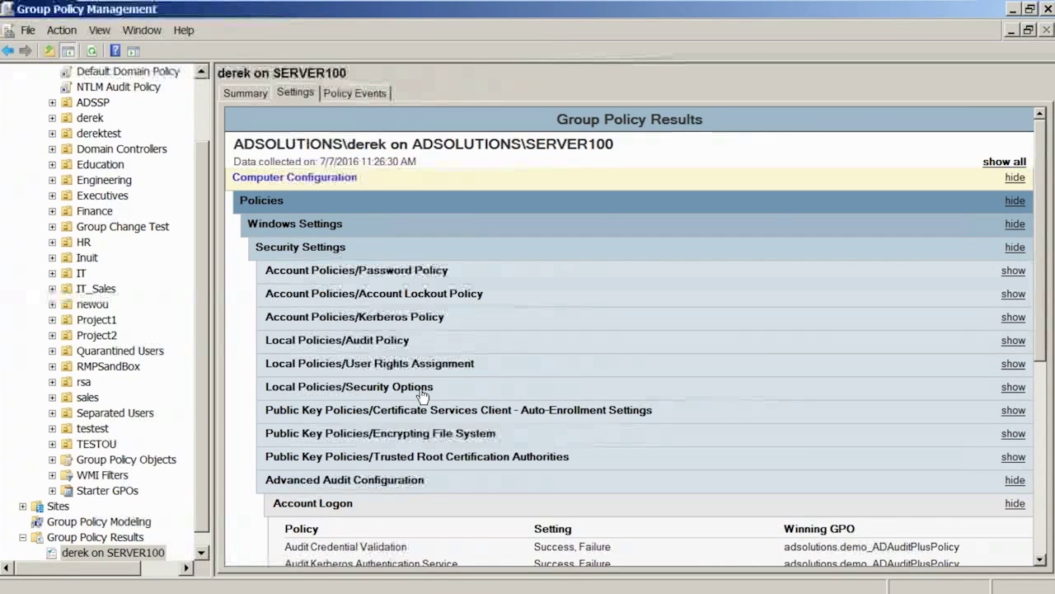
{"action": "scroll", "coordinate": [422, 396], "scroll_direction": "down", "scroll_amount": 1}
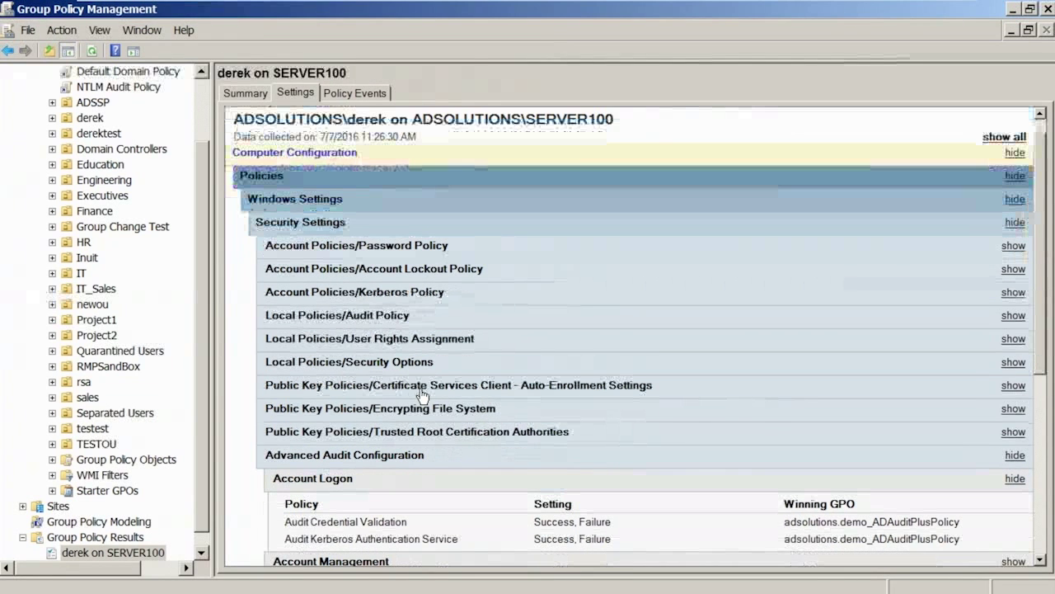
{"action": "scroll", "coordinate": [423, 401], "scroll_direction": "down", "scroll_amount": 2}
{"action": "double_click", "coordinate": [893, 345]}
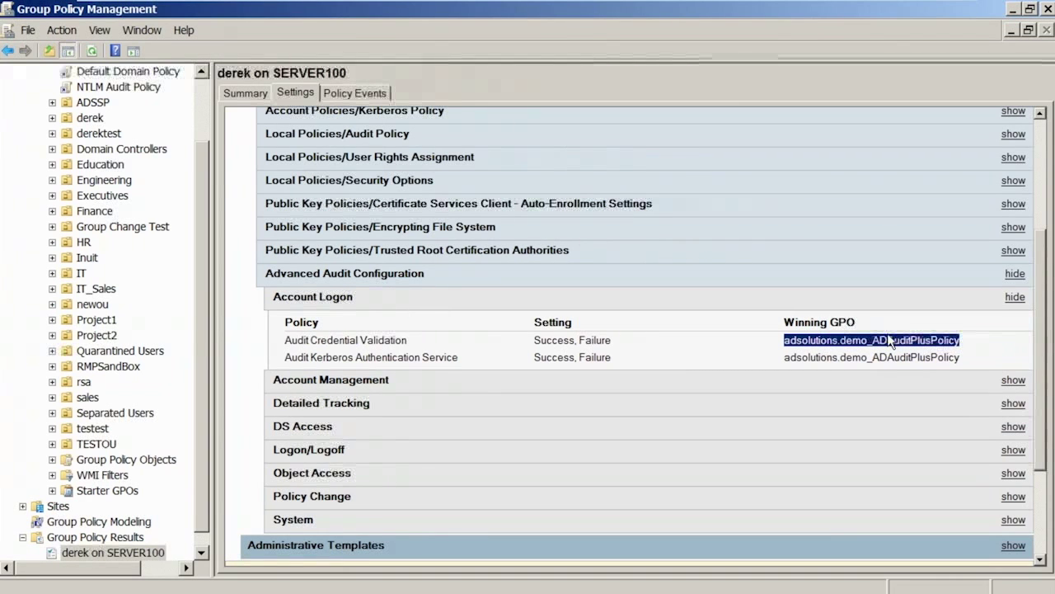
{"action": "left_click", "coordinate": [331, 275]}
{"action": "left_click", "coordinate": [332, 276]}
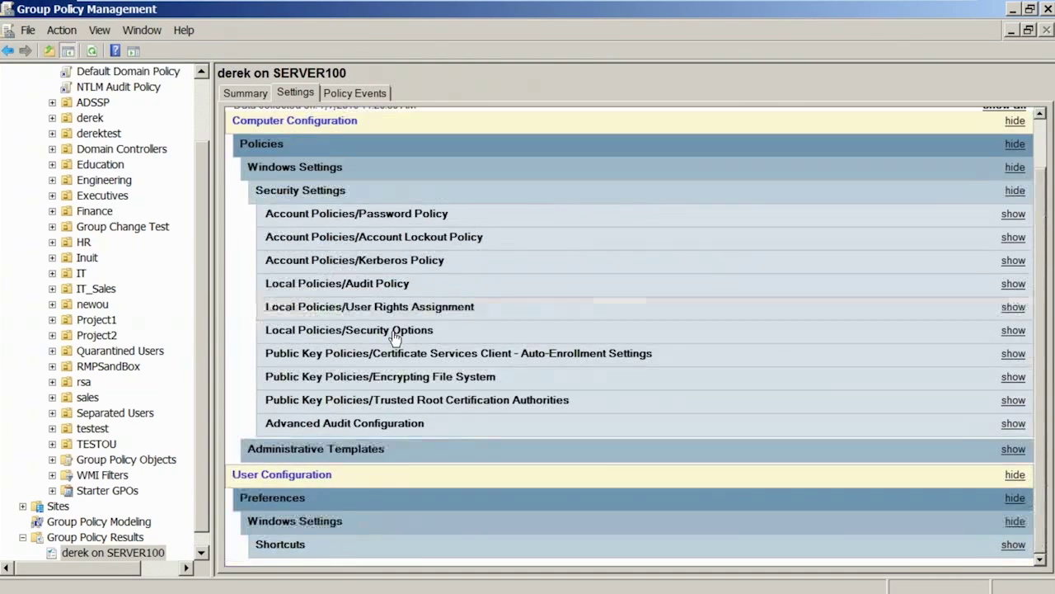
Expand Security Options > Other to review its policies, then collapse Other again.
{"action": "left_click", "coordinate": [384, 330]}
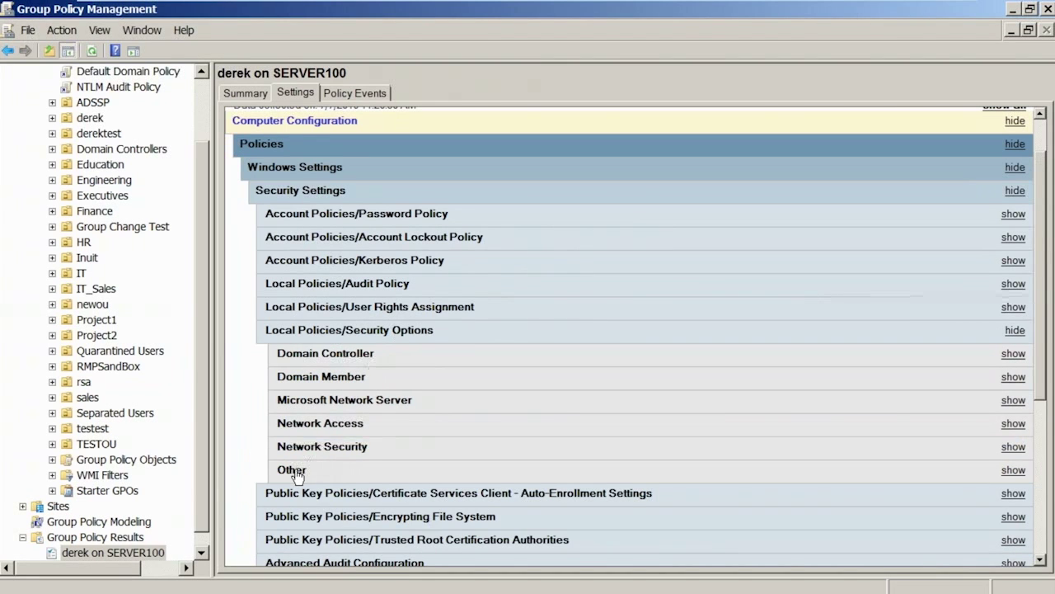
{"action": "left_click", "coordinate": [293, 470]}
{"action": "scroll", "coordinate": [371, 443], "scroll_direction": "down", "scroll_amount": 1}
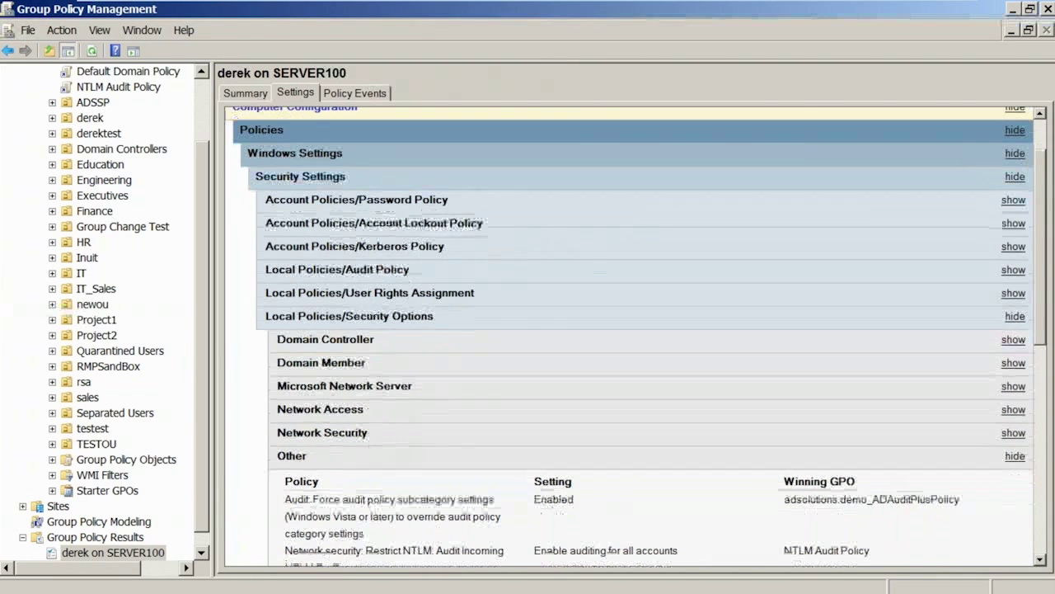
{"action": "scroll", "coordinate": [354, 445], "scroll_direction": "down", "scroll_amount": 3}
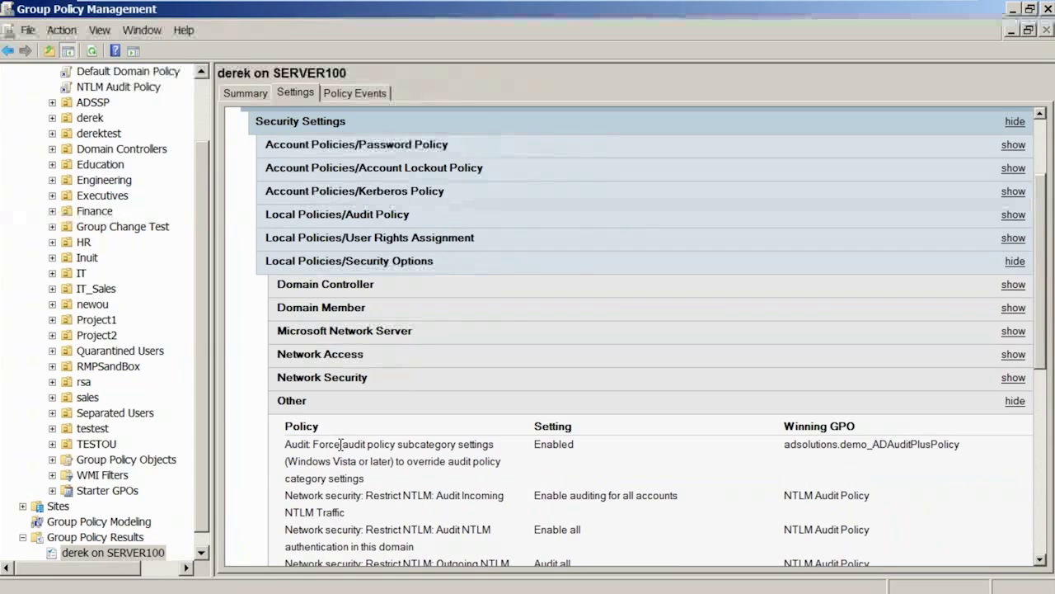
{"action": "left_click_drag", "start_coordinate": [341, 445], "coordinate": [437, 445]}
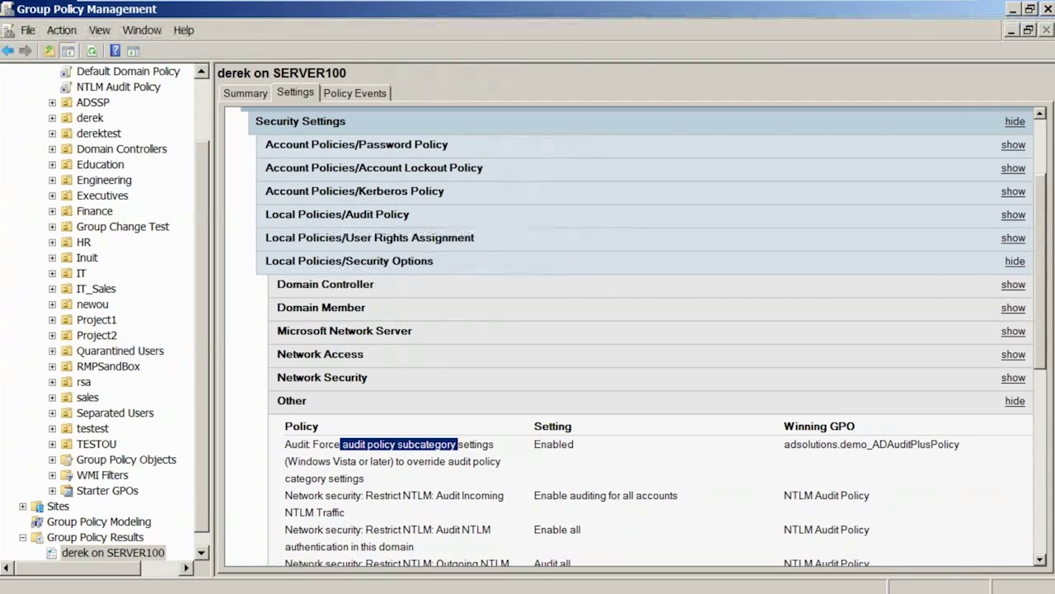
{"action": "left_click", "coordinate": [438, 448]}
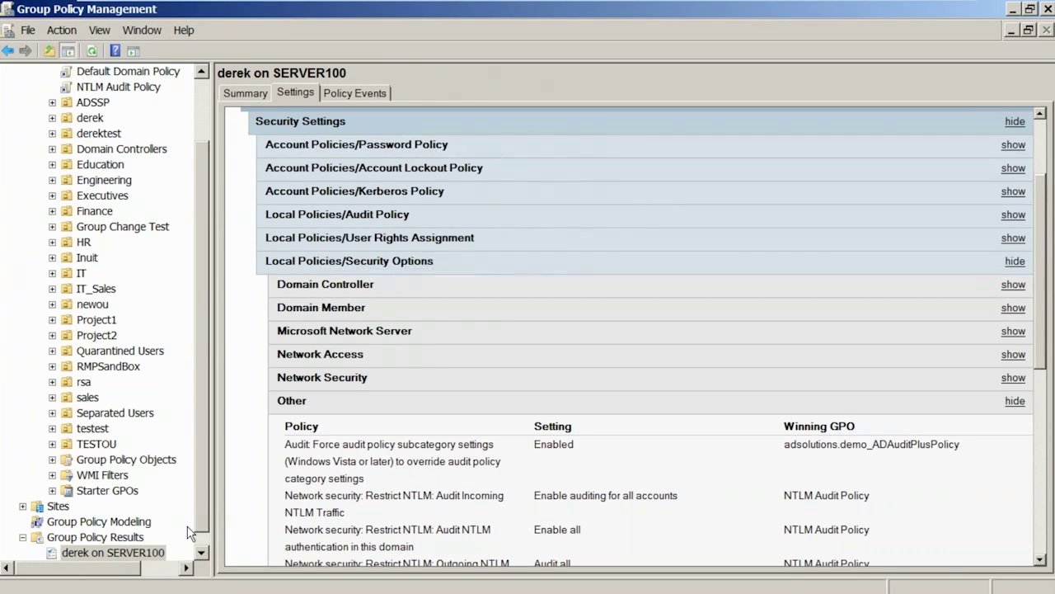
{"action": "left_click", "coordinate": [295, 404]}
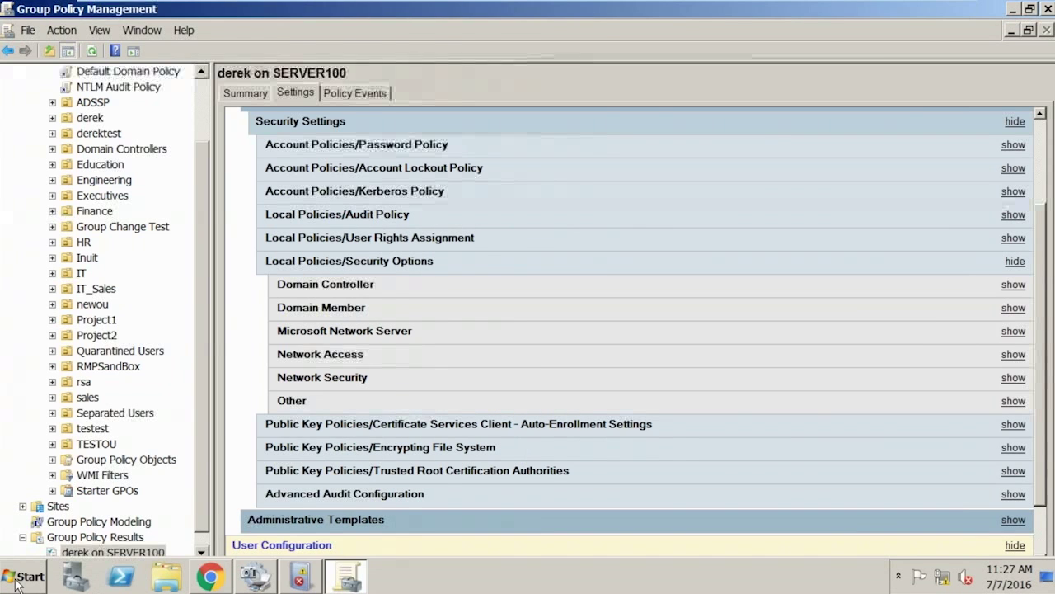
Launch Active Directory Users and Computers from Administrative Tools and expand ADSOLUTIONS.DEMO.
{"action": "left_click", "coordinate": [16, 584]}
{"action": "mouse_move", "coordinate": [320, 294]}
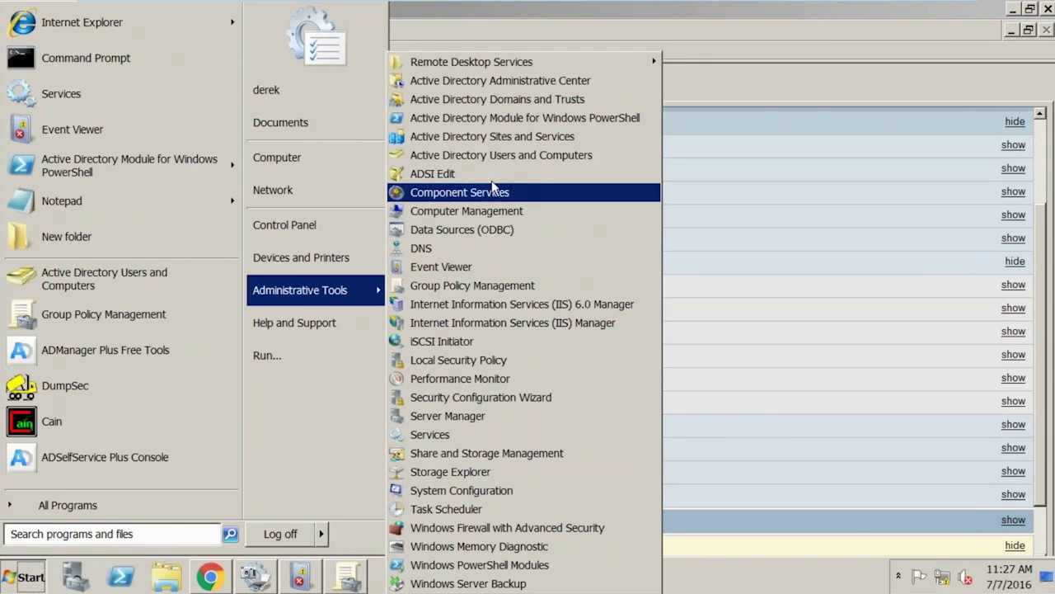
{"action": "left_click", "coordinate": [506, 156]}
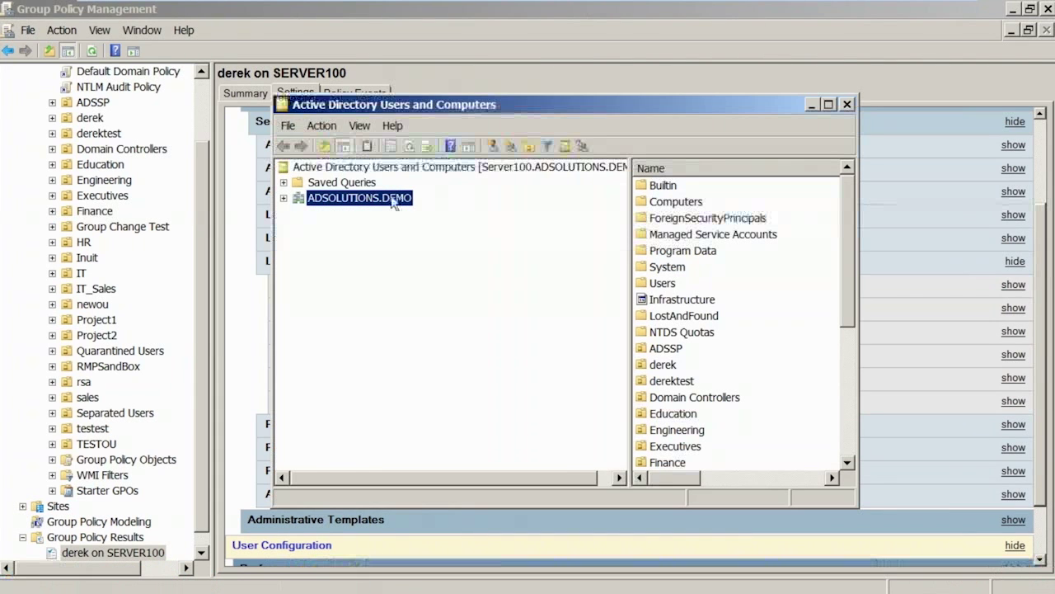
{"action": "double_click", "coordinate": [394, 199]}
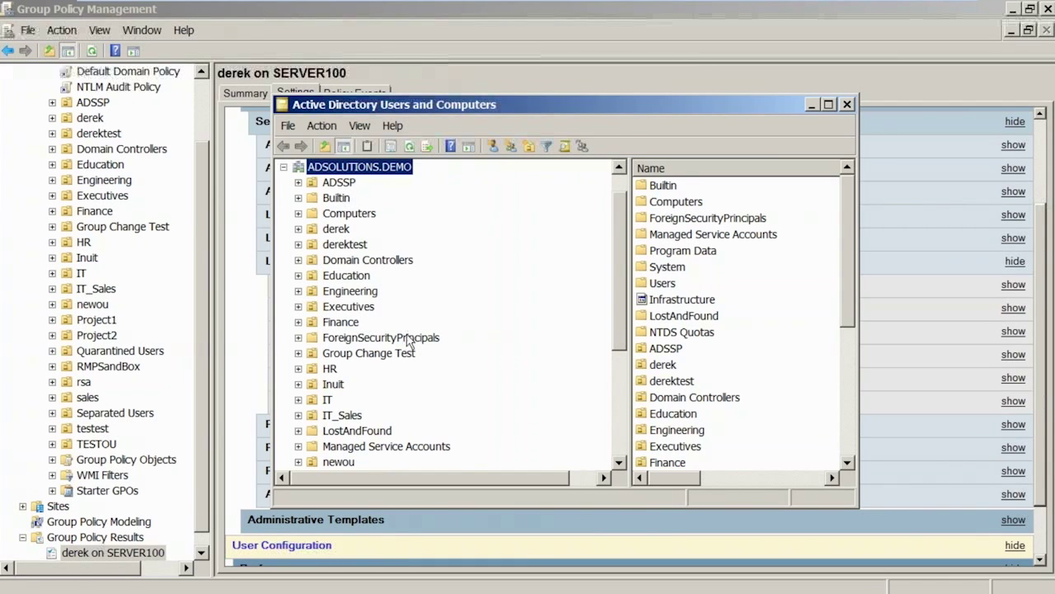
Collapse Security Options in the results report, then maximize Active Directory Users and Computers.
{"action": "left_click", "coordinate": [351, 575]}
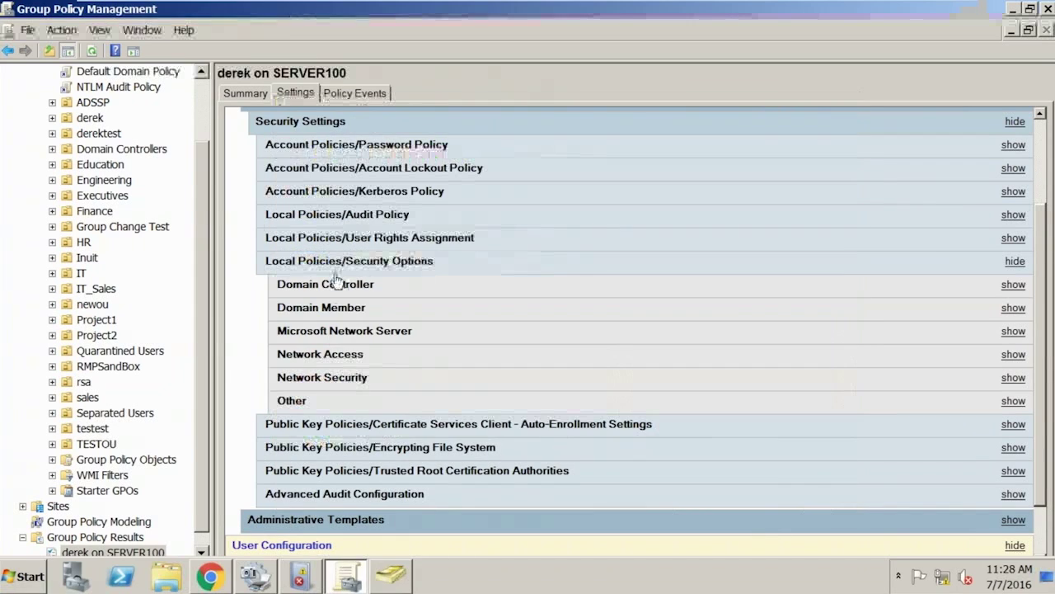
{"action": "double_click", "coordinate": [305, 261]}
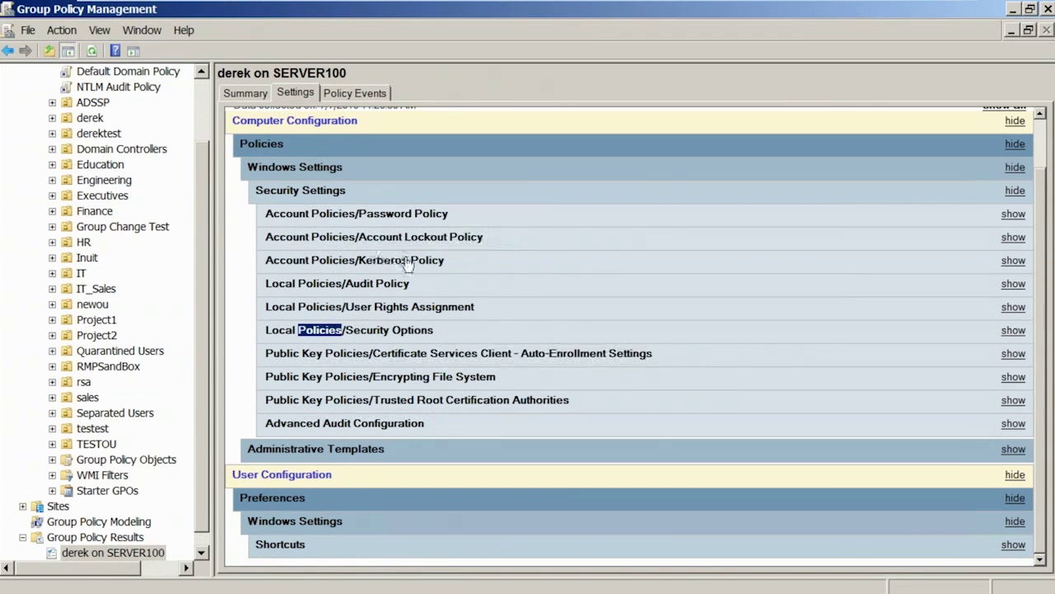
{"action": "mouse_move", "coordinate": [417, 587]}
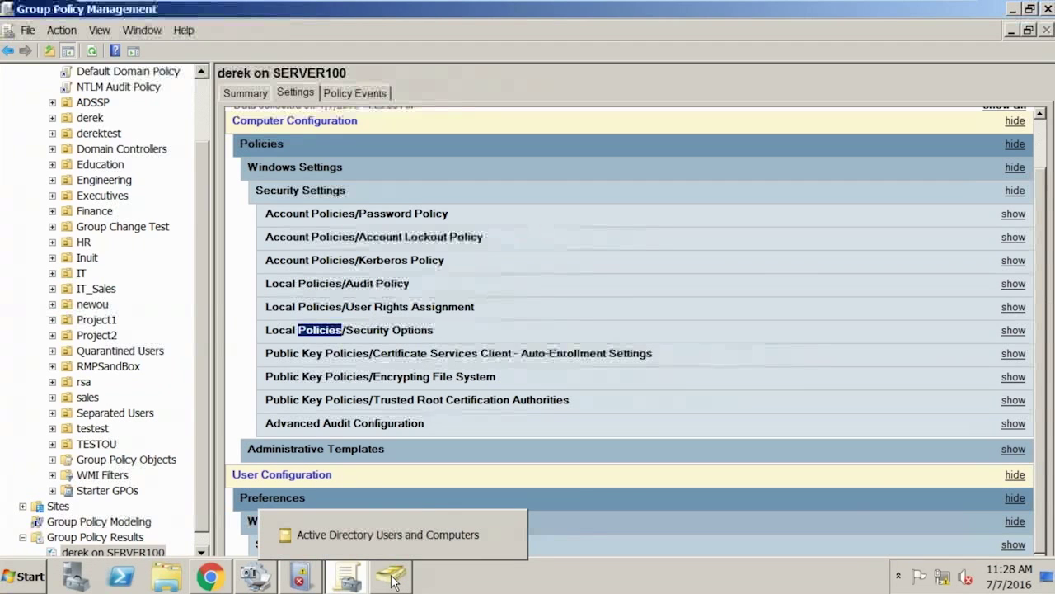
{"action": "left_click", "coordinate": [393, 581]}
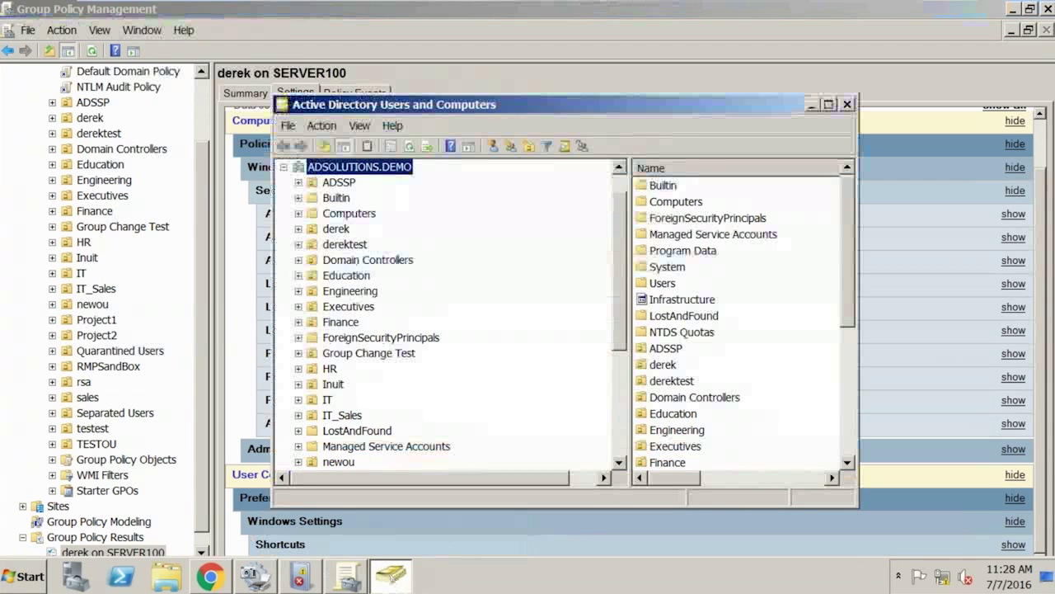
{"action": "double_click", "coordinate": [498, 106]}
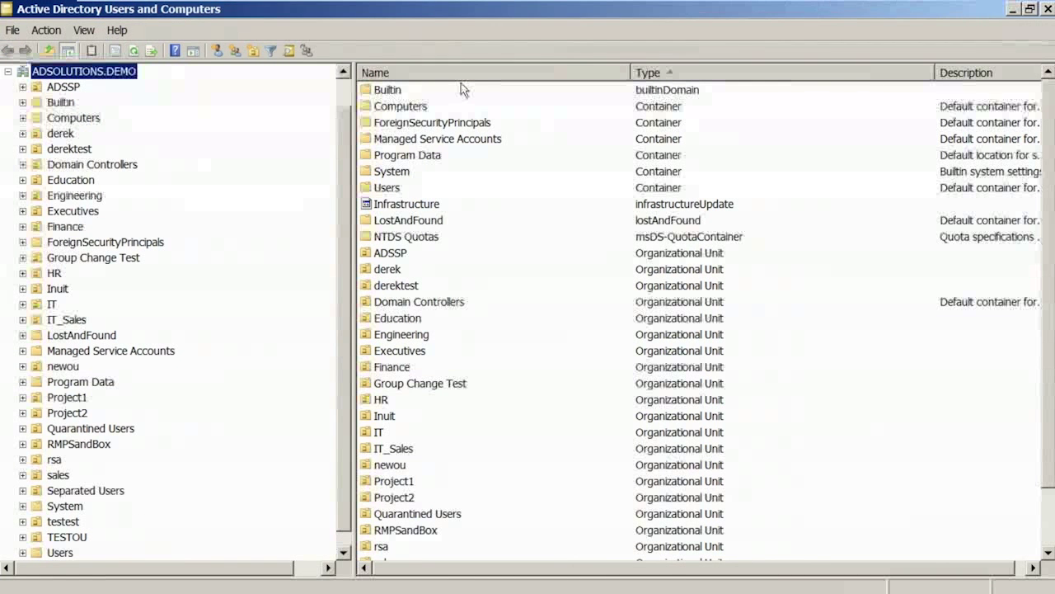
{"action": "mouse_move", "coordinate": [935, 18]}
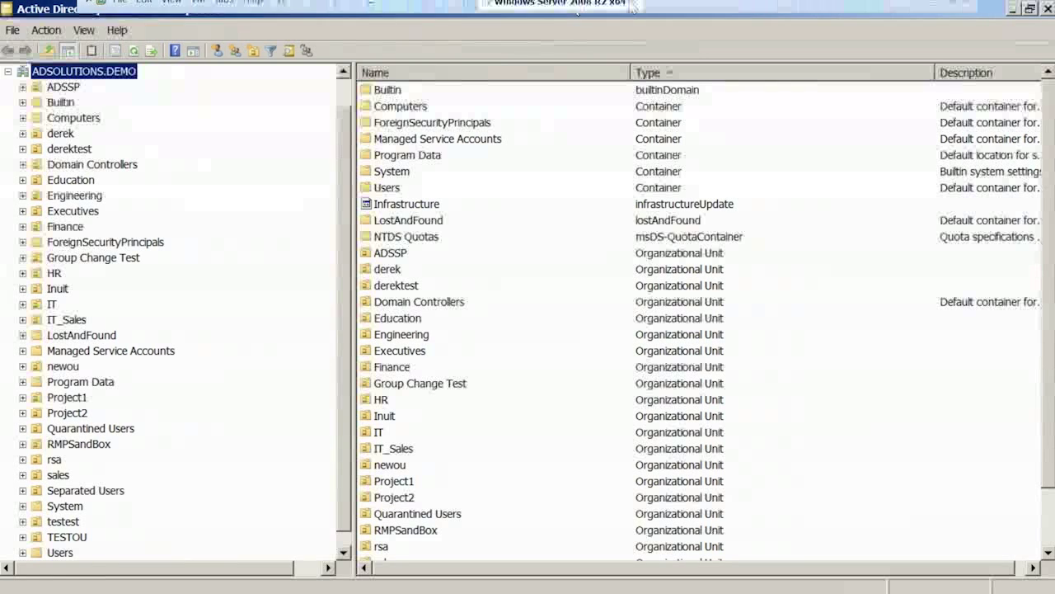
{"action": "left_click", "coordinate": [935, 14]}
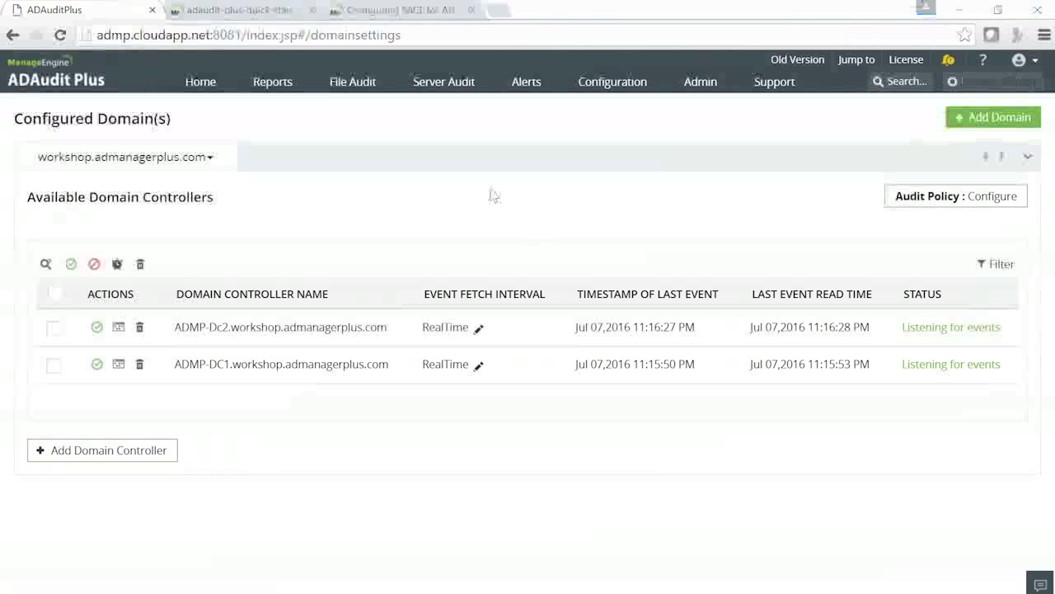
{"action": "left_click", "coordinate": [277, 11]}
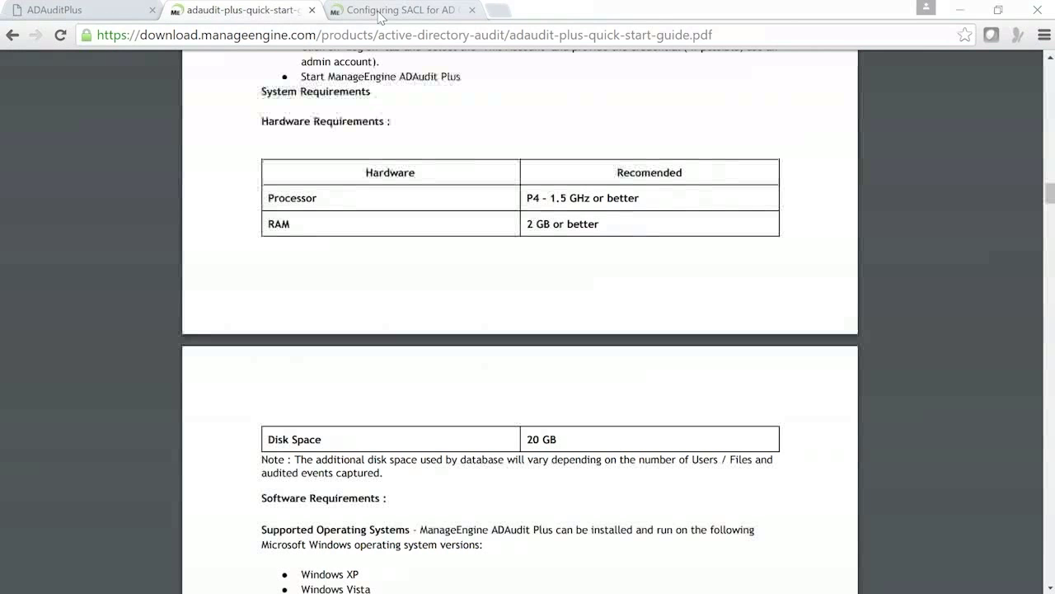
{"action": "left_click", "coordinate": [379, 17]}
{"action": "left_click_drag", "start_coordinate": [2, 101], "coordinate": [295, 109]}
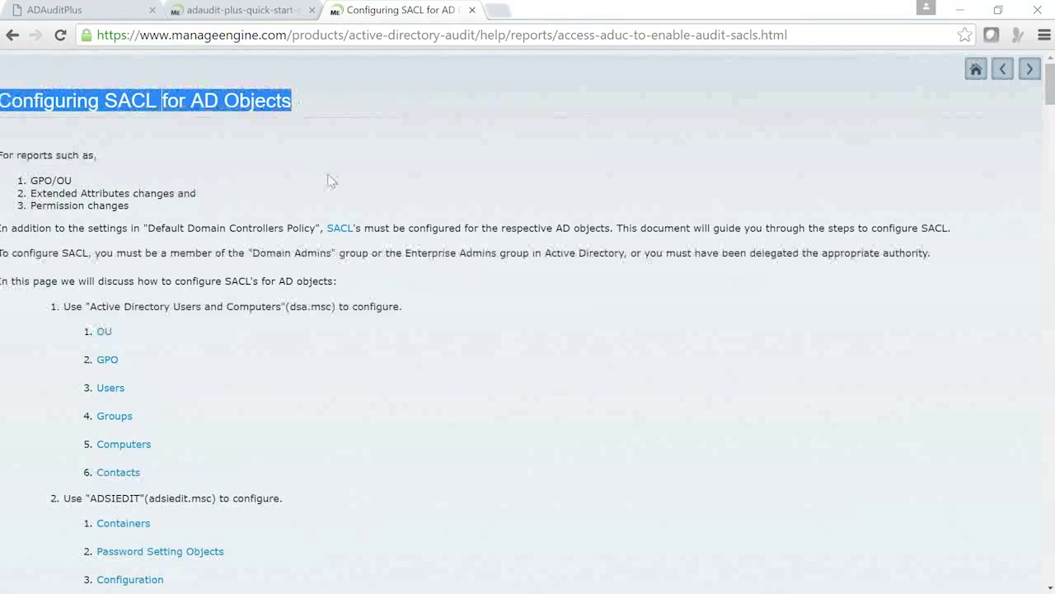
{"action": "scroll", "coordinate": [328, 181], "scroll_direction": "down", "scroll_amount": 1}
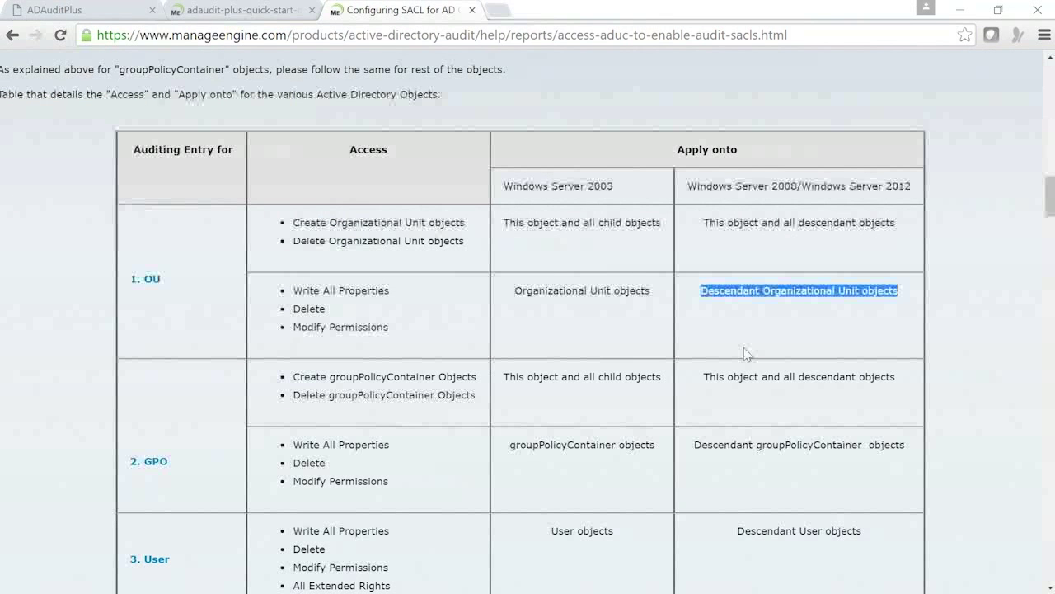
{"action": "scroll", "coordinate": [744, 353], "scroll_direction": "down", "scroll_amount": 1}
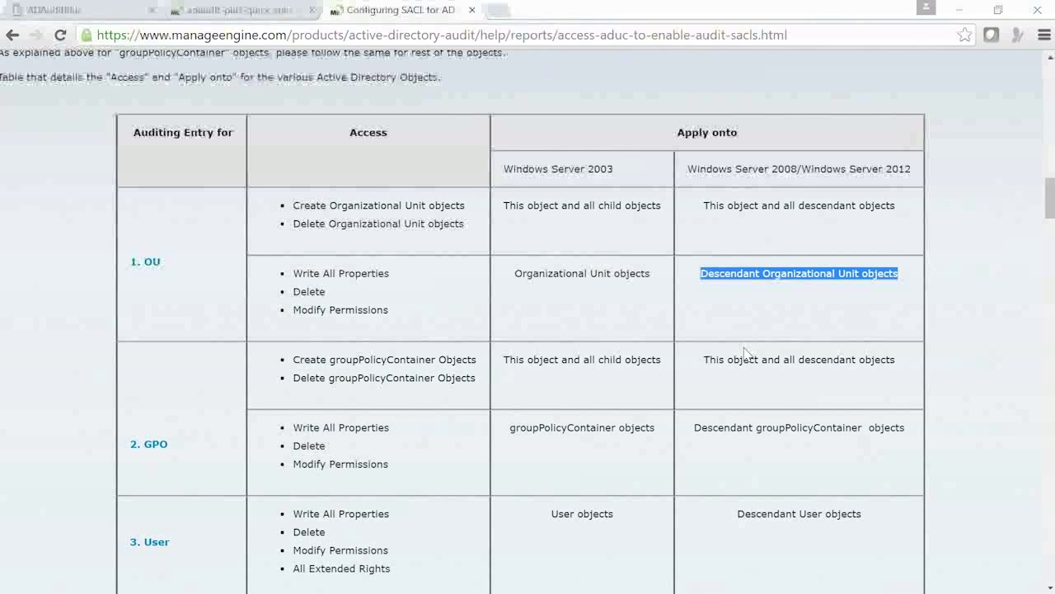
{"action": "scroll", "coordinate": [745, 353], "scroll_direction": "down", "scroll_amount": 5}
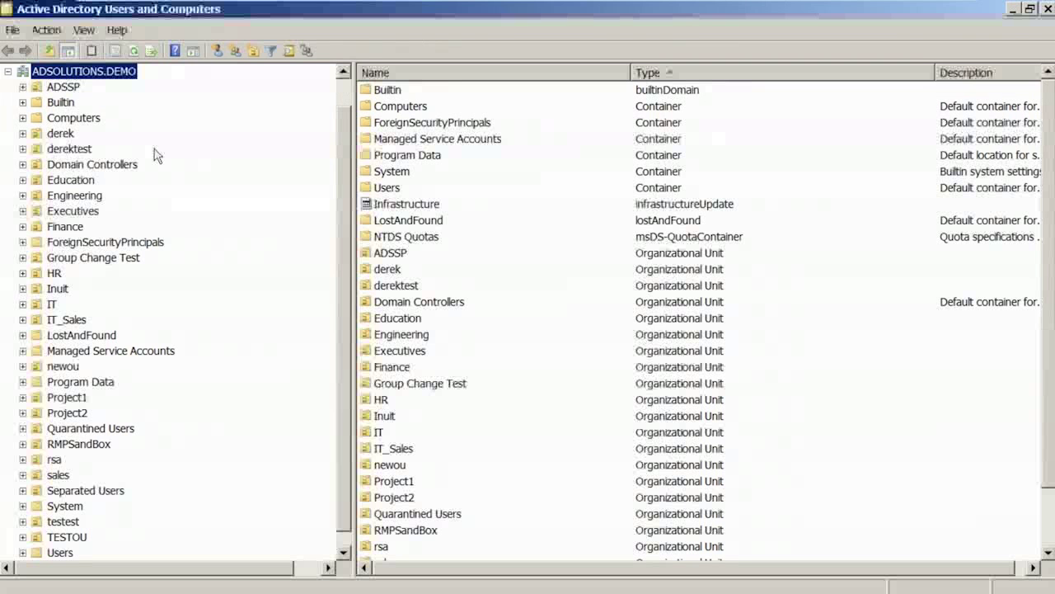
{"action": "scroll", "coordinate": [157, 155], "scroll_direction": "up", "scroll_amount": 1}
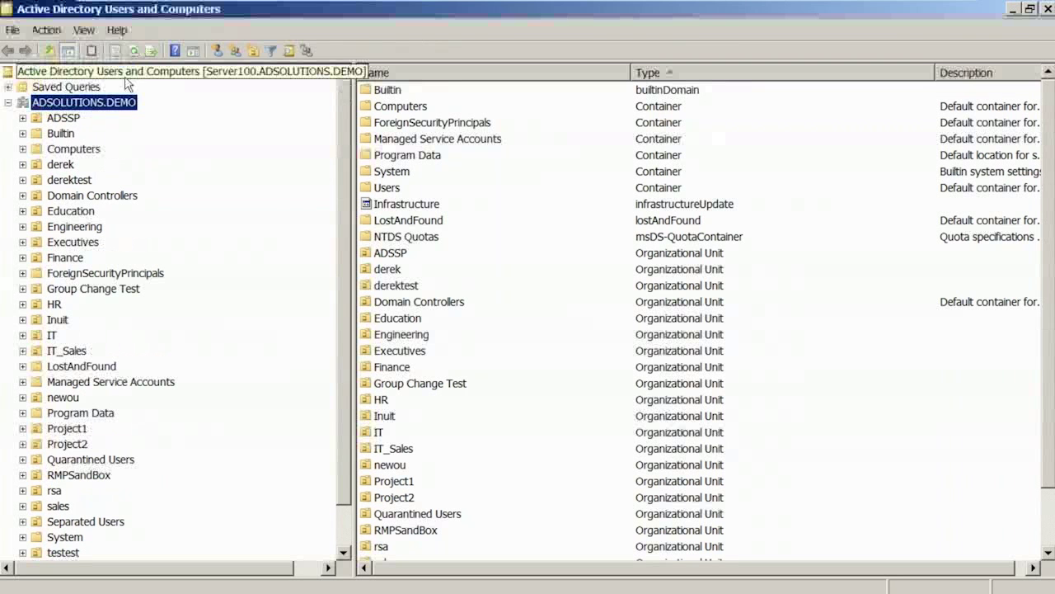
{"action": "right_click", "coordinate": [89, 111]}
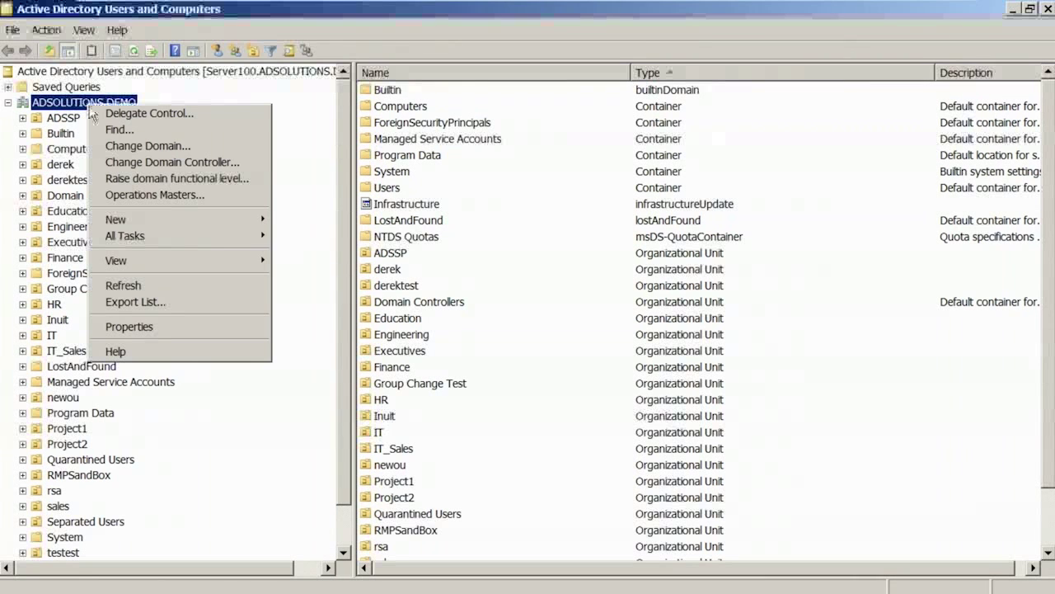
{"action": "left_click", "coordinate": [128, 327]}
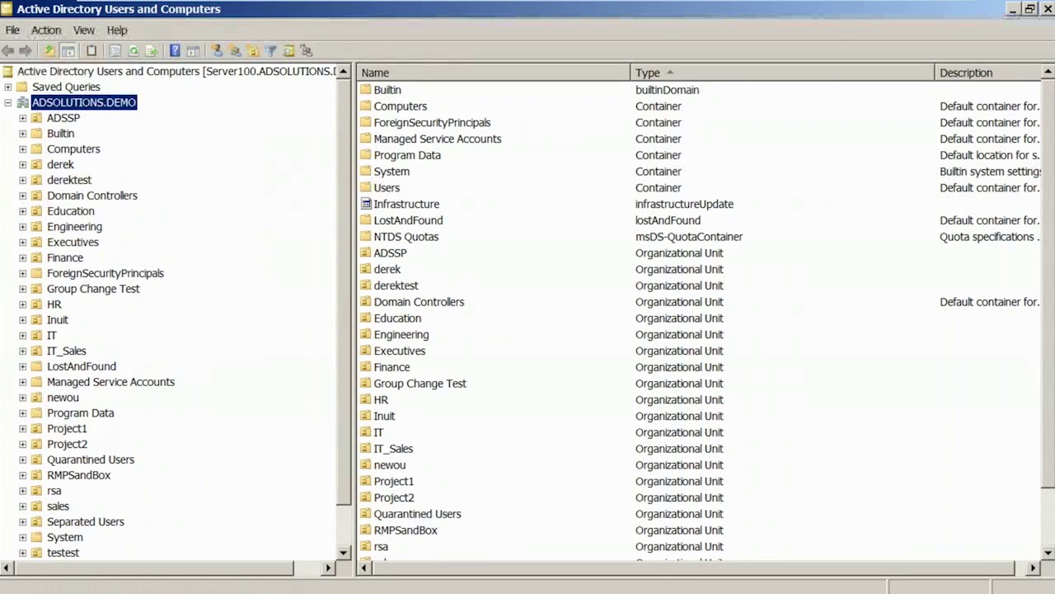
{"action": "left_click", "coordinate": [509, 122]}
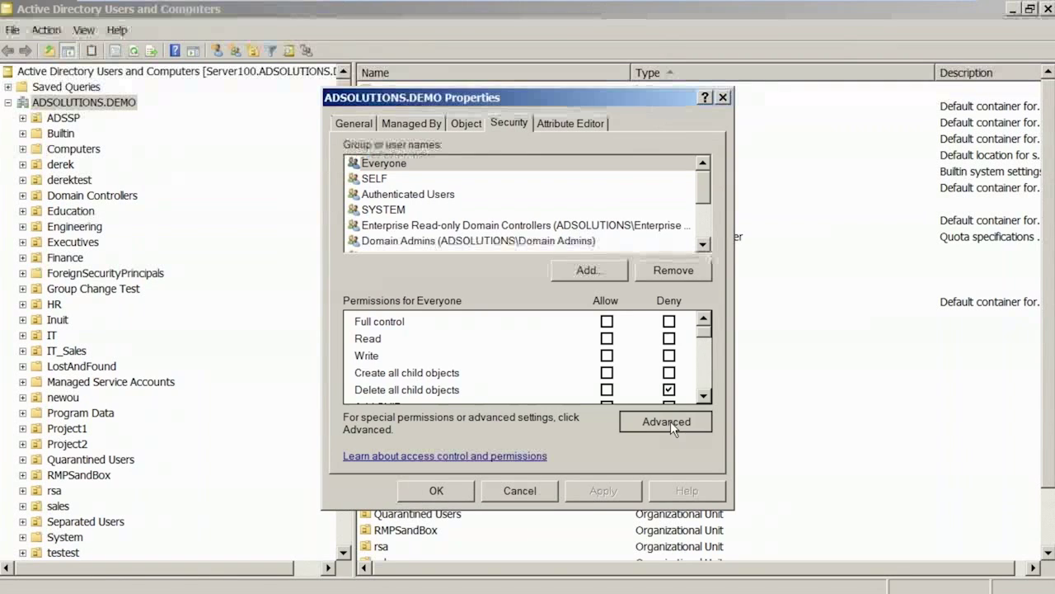
{"action": "left_click", "coordinate": [670, 420]}
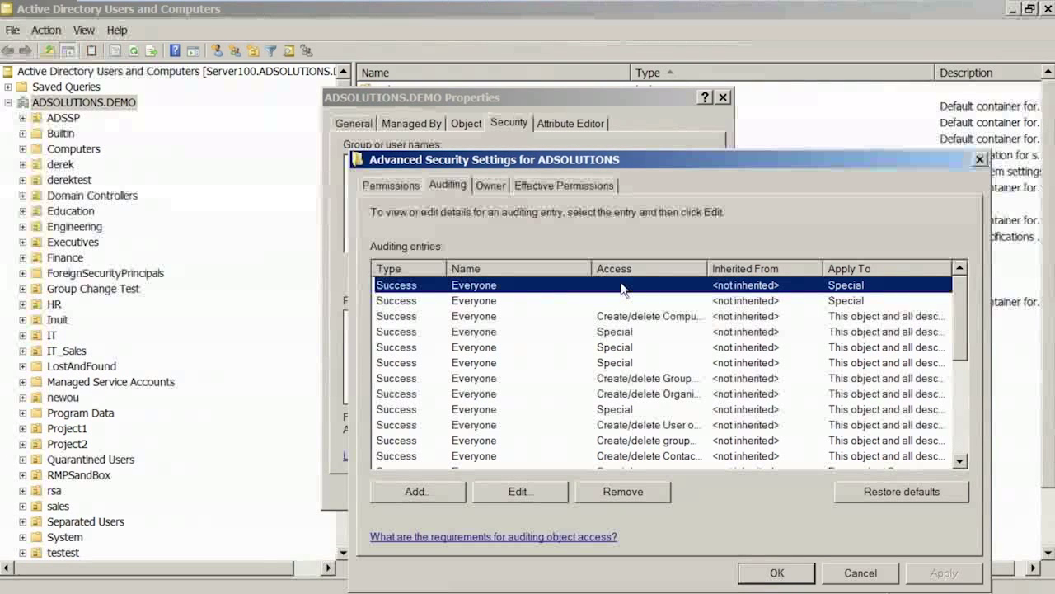
{"action": "left_click", "coordinate": [981, 159]}
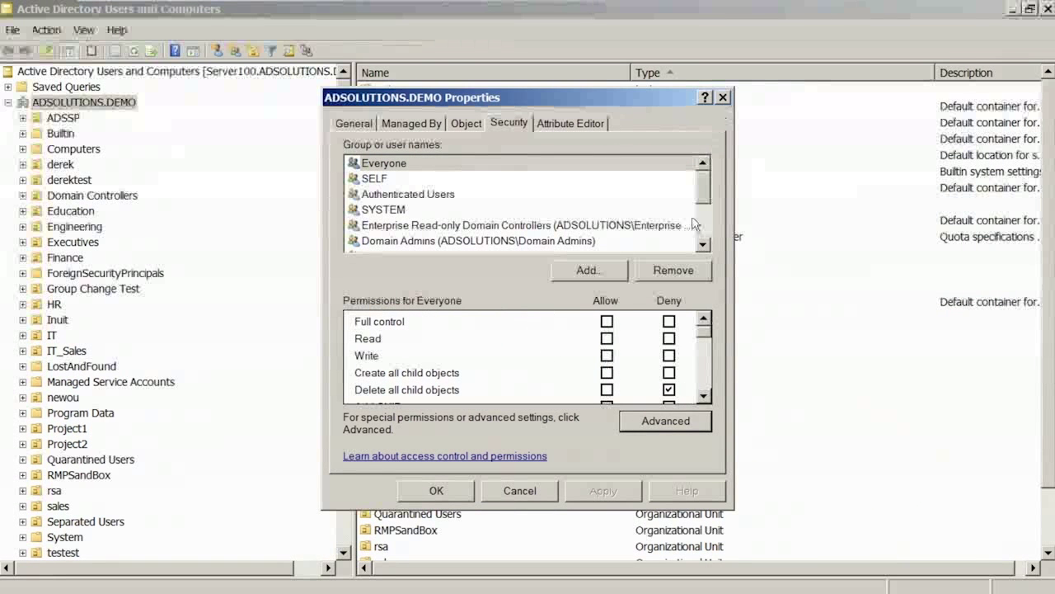
{"action": "left_click", "coordinate": [665, 425]}
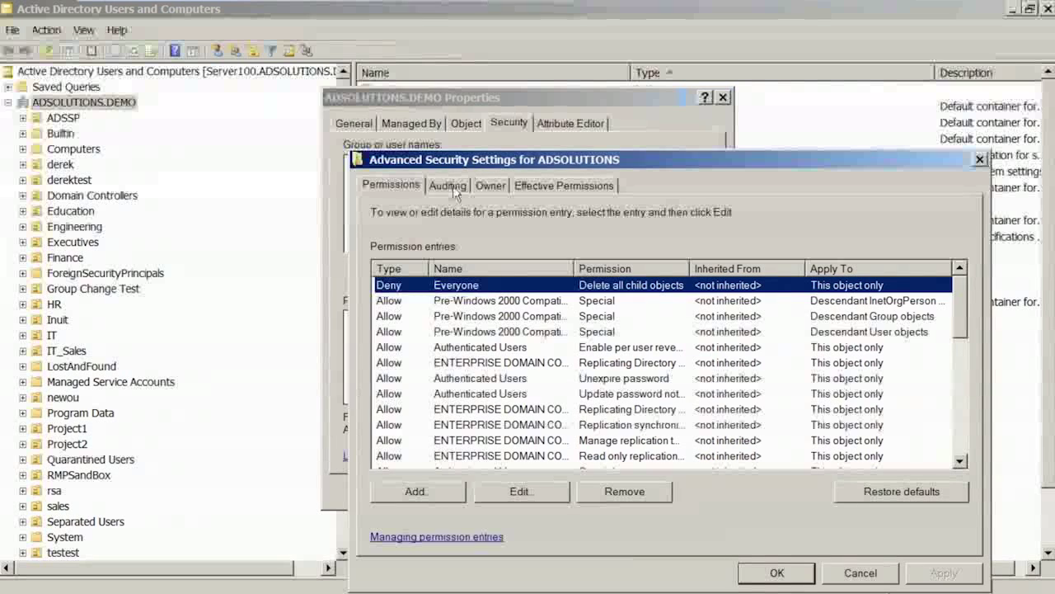
{"action": "left_click", "coordinate": [447, 185]}
{"action": "mouse_move", "coordinate": [959, 321]}
{"action": "left_mouse_down"}
{"action": "mouse_move", "coordinate": [961, 363]}
{"action": "mouse_move", "coordinate": [965, 307]}
{"action": "left_mouse_up"}
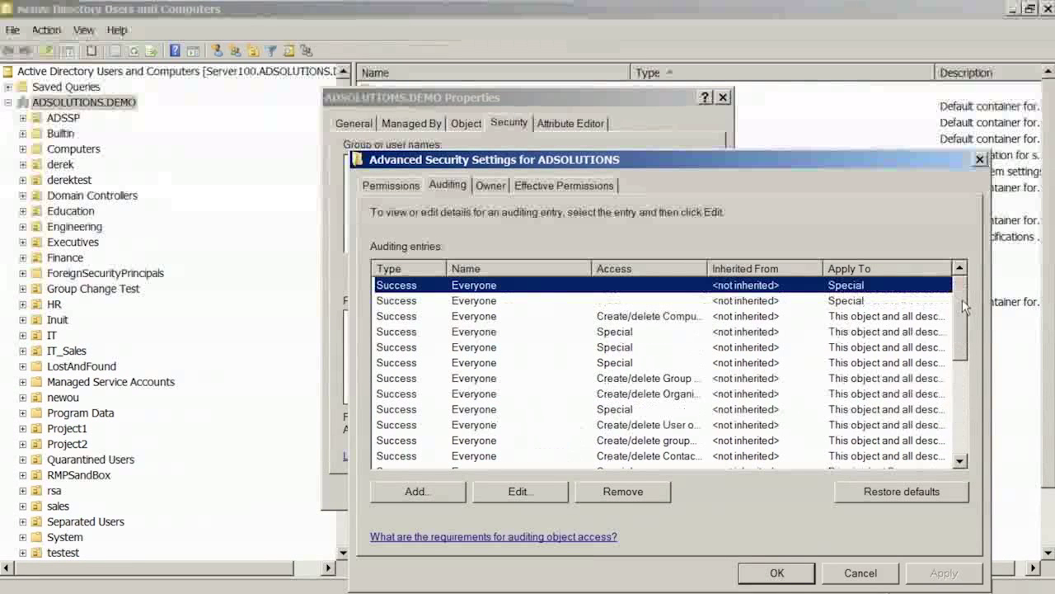
{"action": "left_click", "coordinate": [980, 159]}
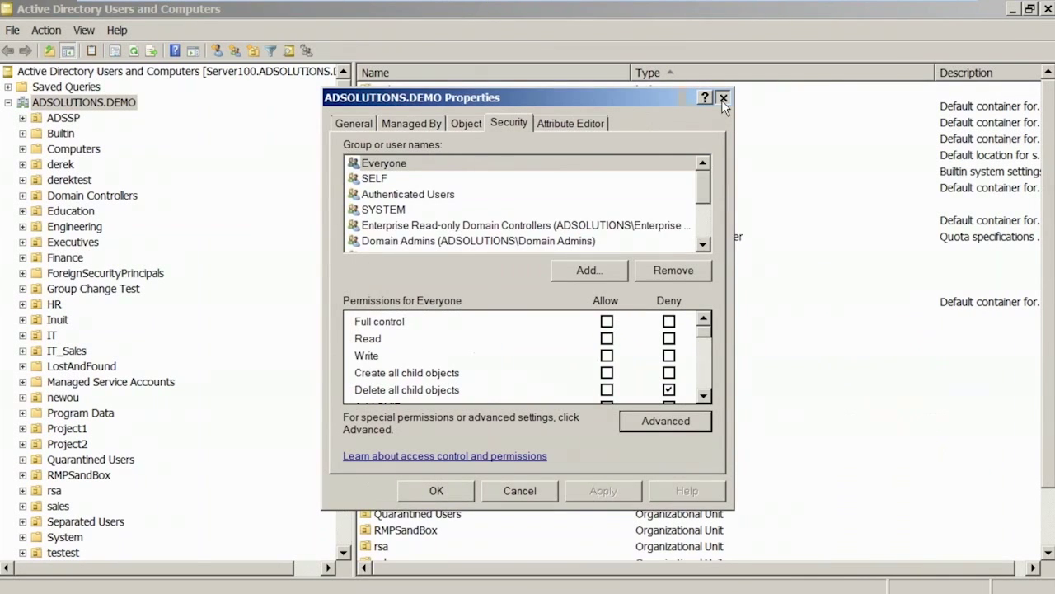
{"action": "left_click", "coordinate": [722, 97]}
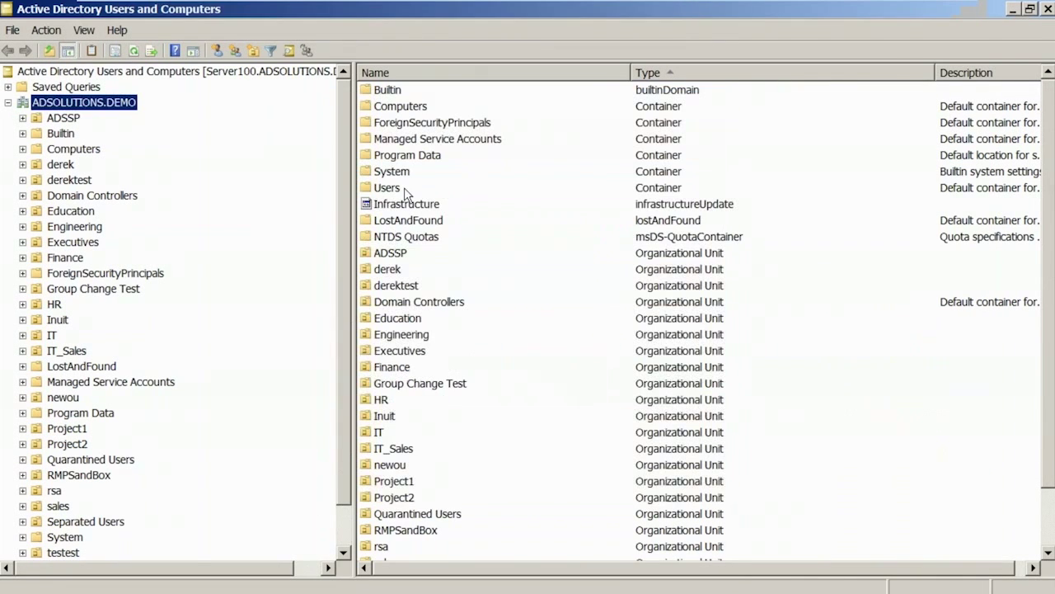
Open an auditing entry from ADSOLUTIONS.DEMO Properties > Security > Advanced > Auditing.
{"action": "right_click", "coordinate": [86, 104]}
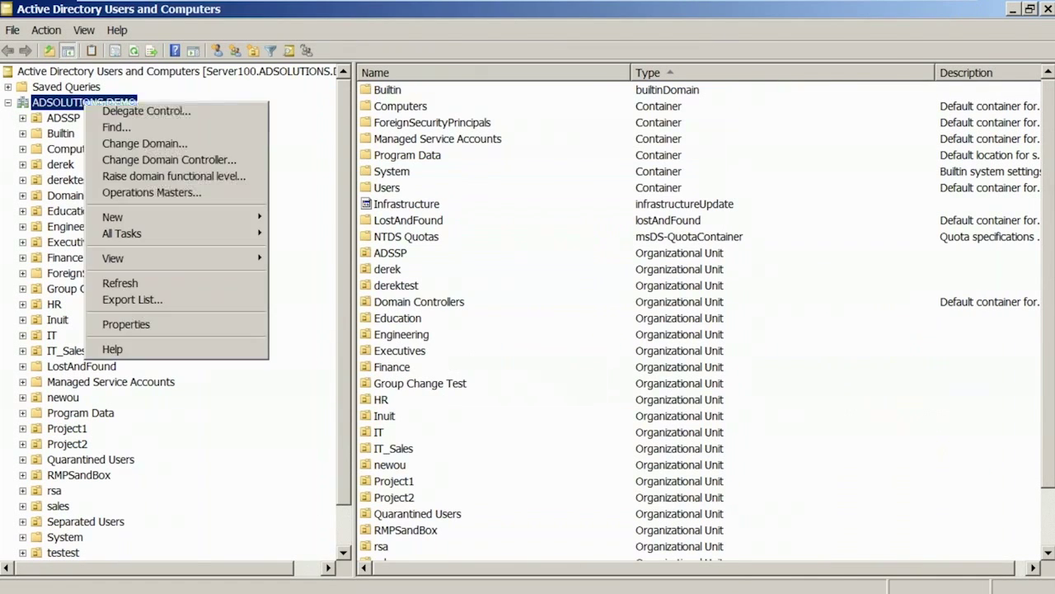
{"action": "left_click", "coordinate": [126, 324]}
{"action": "left_click", "coordinate": [508, 126]}
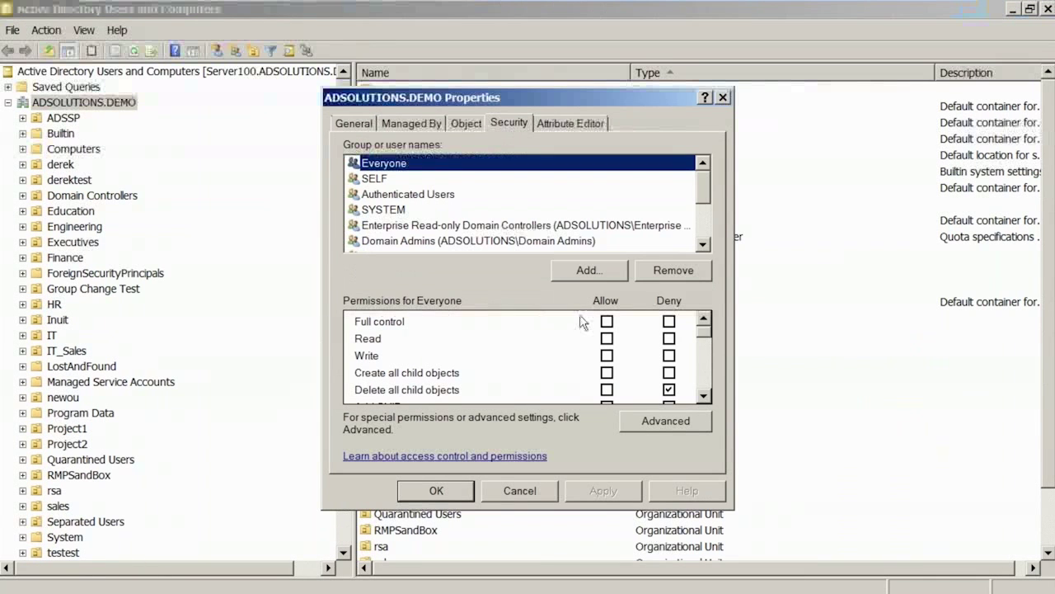
{"action": "left_click", "coordinate": [672, 425]}
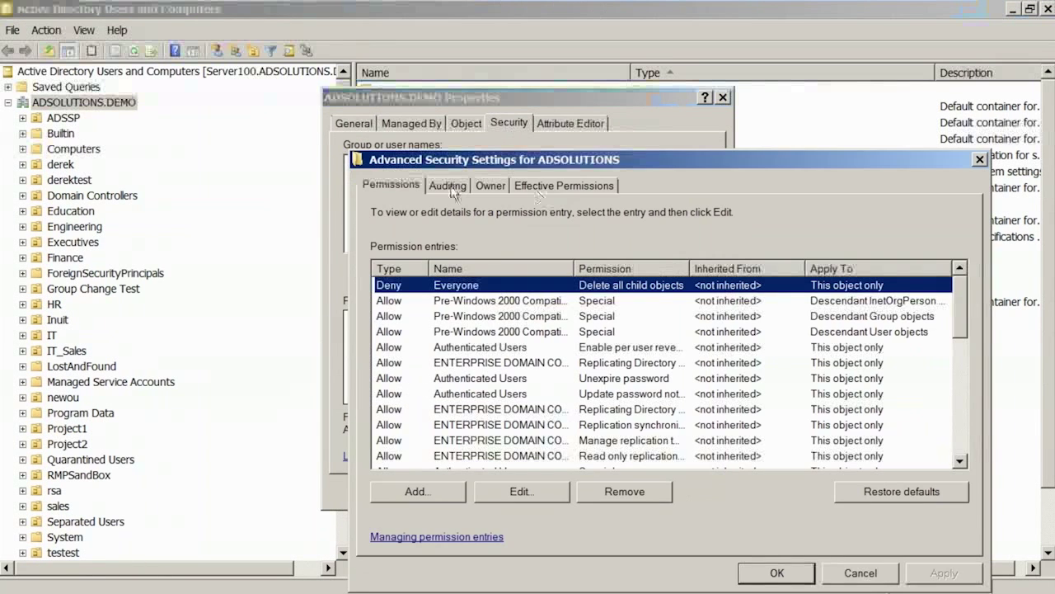
{"action": "left_click", "coordinate": [448, 186]}
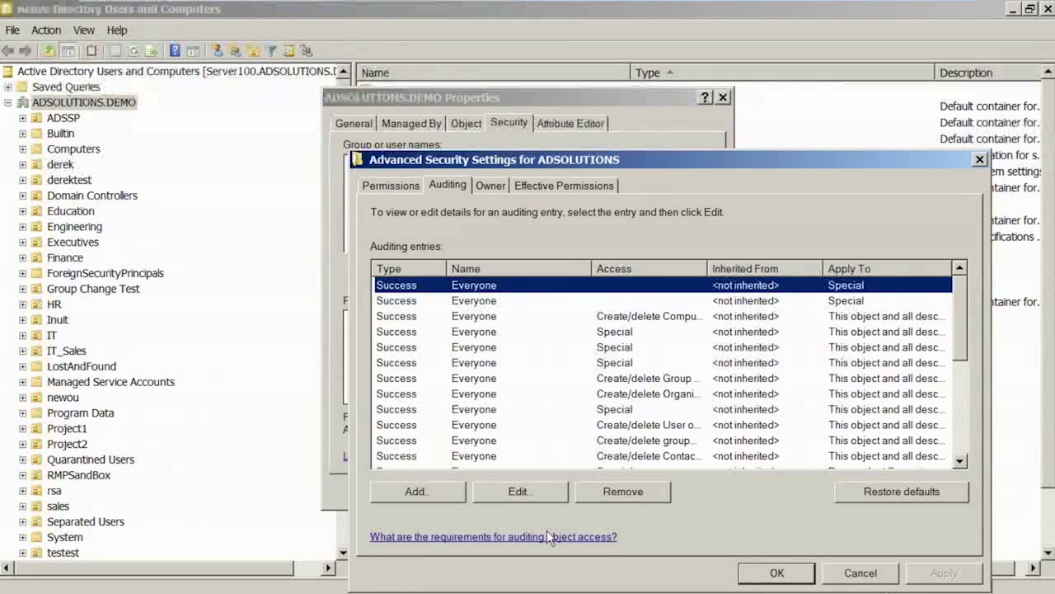
{"action": "left_click", "coordinate": [520, 493]}
{"action": "left_click_drag", "start_coordinate": [676, 317], "coordinate": [677, 357]}
Cancel out of the entry, advanced settings and domain properties, then return to Chrome.
{"action": "left_click", "coordinate": [664, 574]}
{"action": "left_click", "coordinate": [861, 573]}
{"action": "left_click", "coordinate": [524, 490]}
{"action": "left_click", "coordinate": [522, 490]}
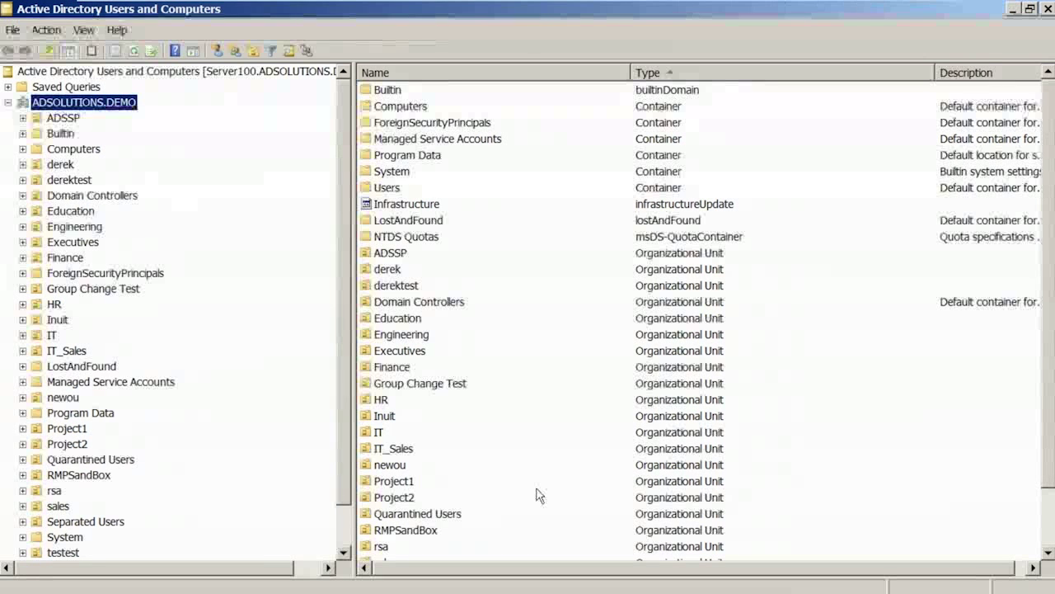
{"action": "mouse_move", "coordinate": [531, 592]}
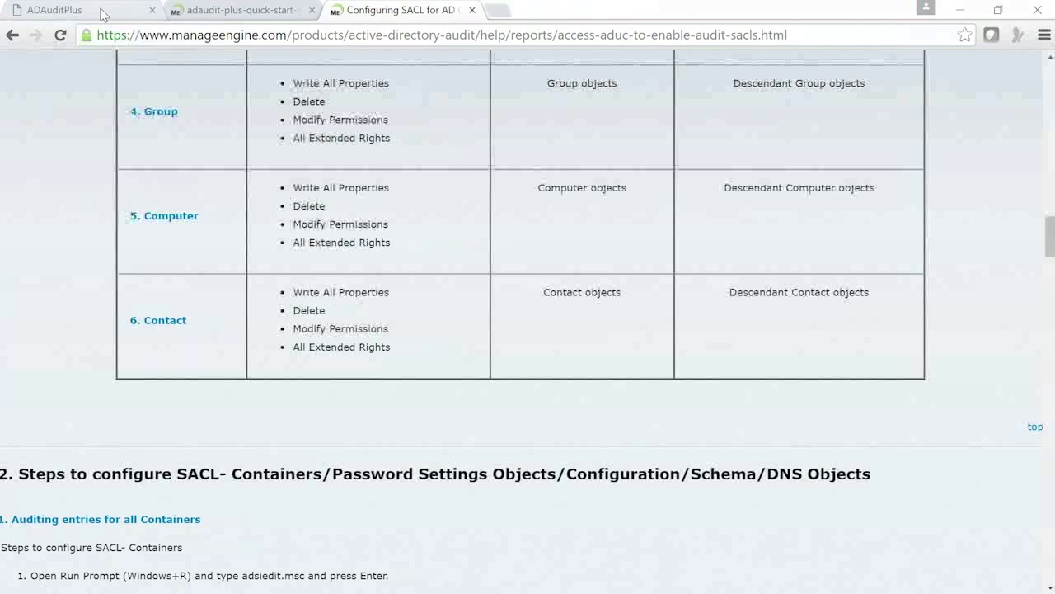
Switch to Chrome's ADAuditPlus tab, then to the remote Group Policy Management session.
{"action": "left_click", "coordinate": [101, 12]}
{"action": "mouse_move", "coordinate": [352, 580]}
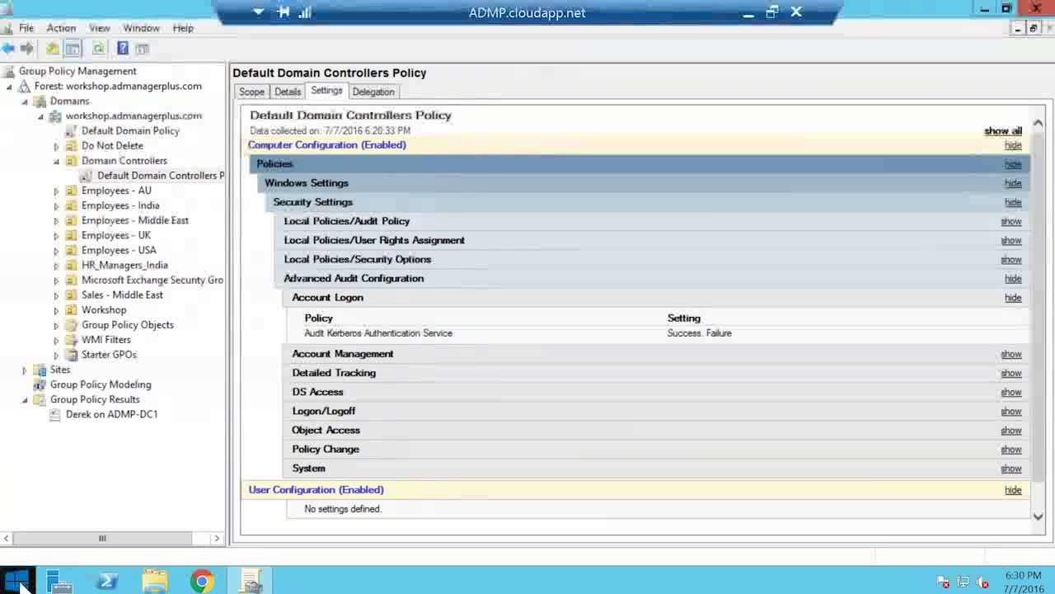
Launch Event Viewer, open Windows Logs > Security with an enlarged event list, then minimize the session.
{"action": "left_click", "coordinate": [20, 587]}
{"action": "type", "text": "event Viewer"}
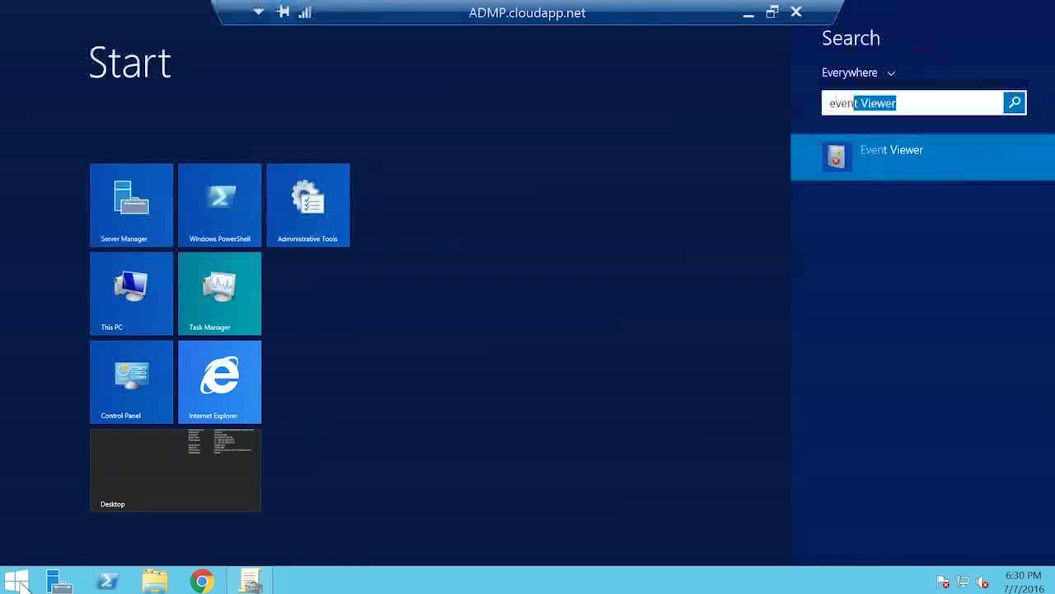
{"action": "key", "text": "Return"}
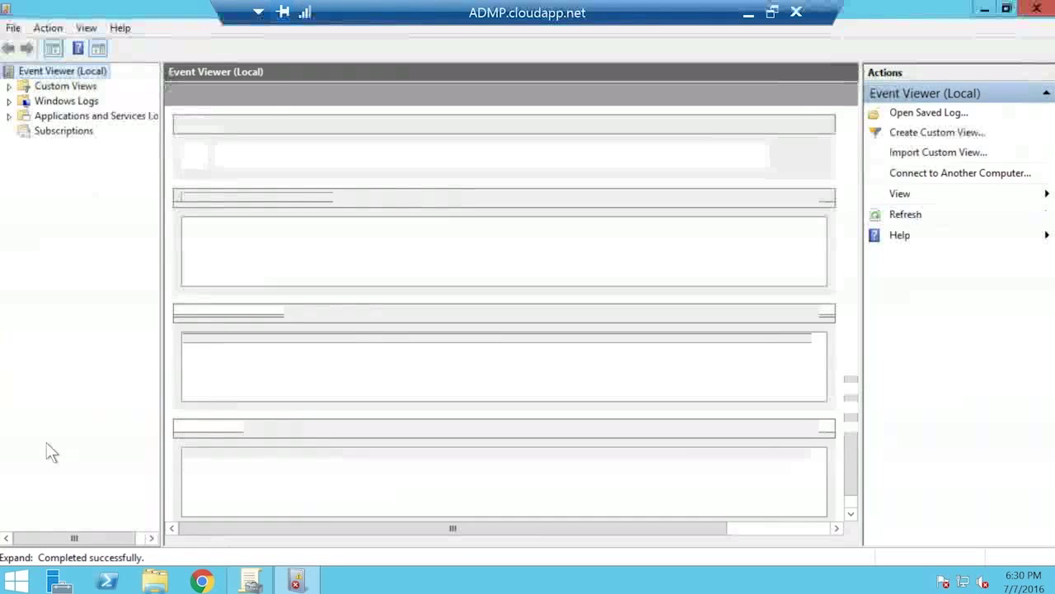
{"action": "double_click", "coordinate": [66, 102]}
{"action": "left_click", "coordinate": [68, 131]}
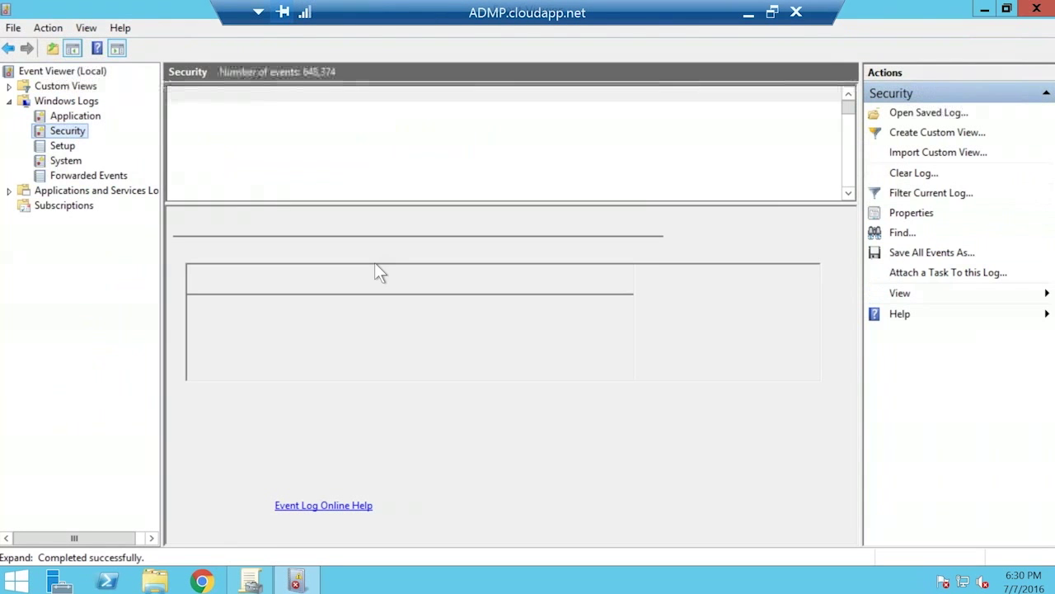
{"action": "left_click_drag", "start_coordinate": [388, 203], "coordinate": [387, 324]}
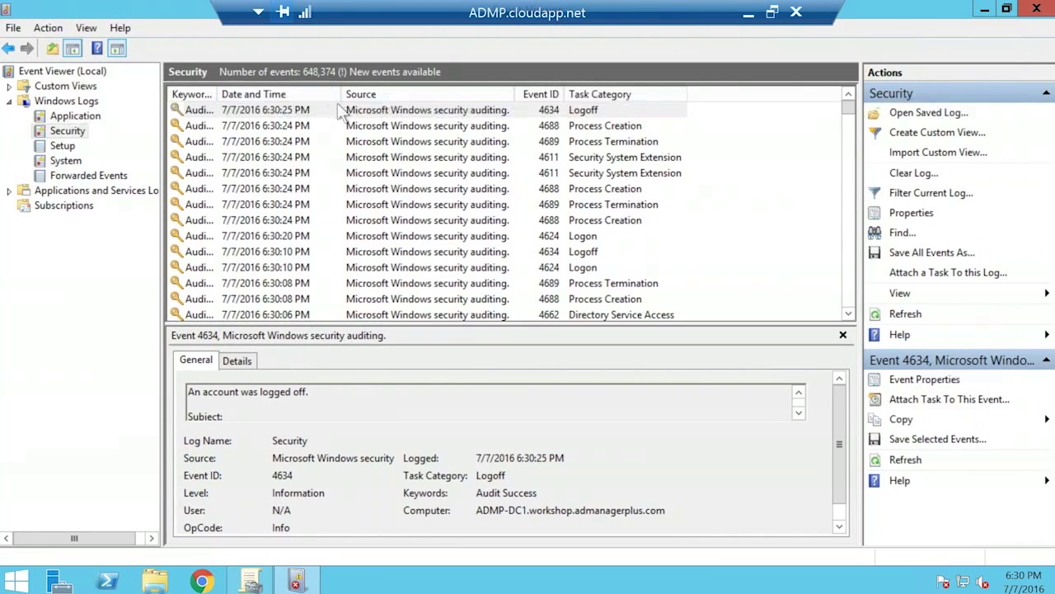
{"action": "left_click", "coordinate": [748, 17]}
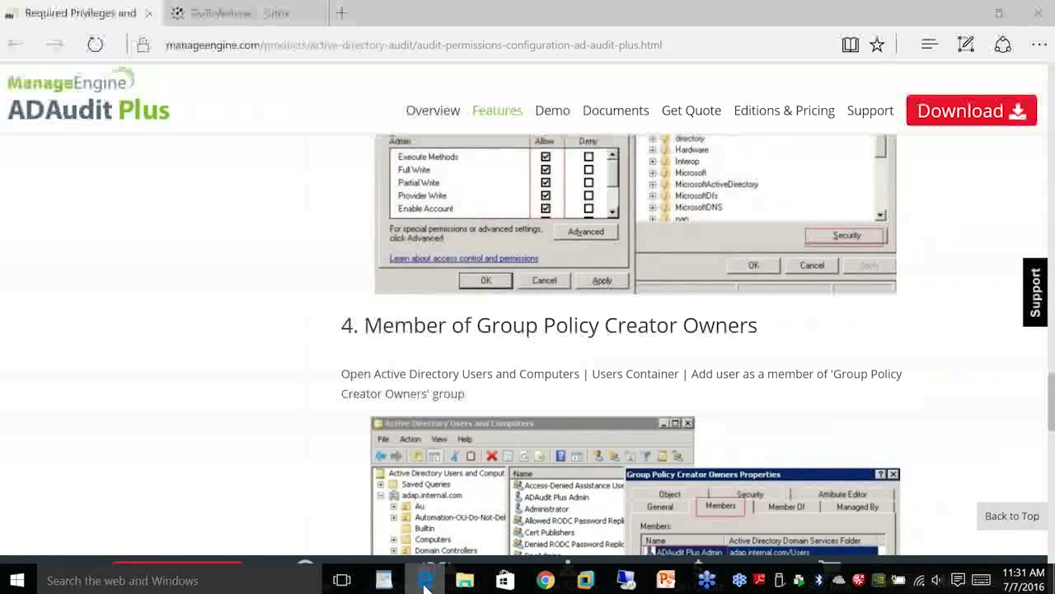
Open Add Domain Controller for workshop.admanagerplus.com from Home's Domain Settings in ADAudit Plus.
{"action": "left_click", "coordinate": [425, 584]}
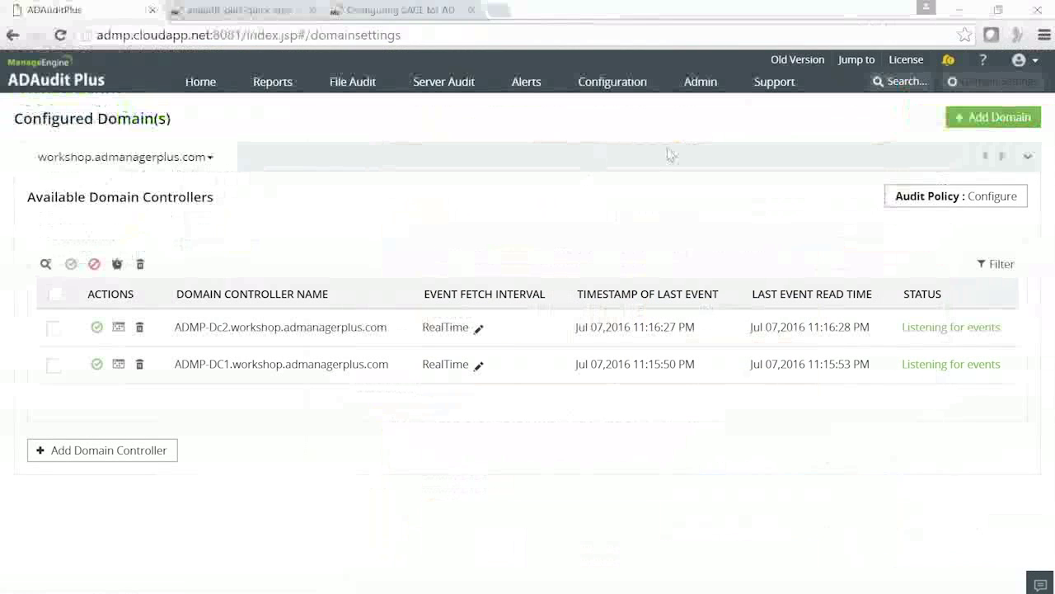
{"action": "left_click", "coordinate": [202, 83]}
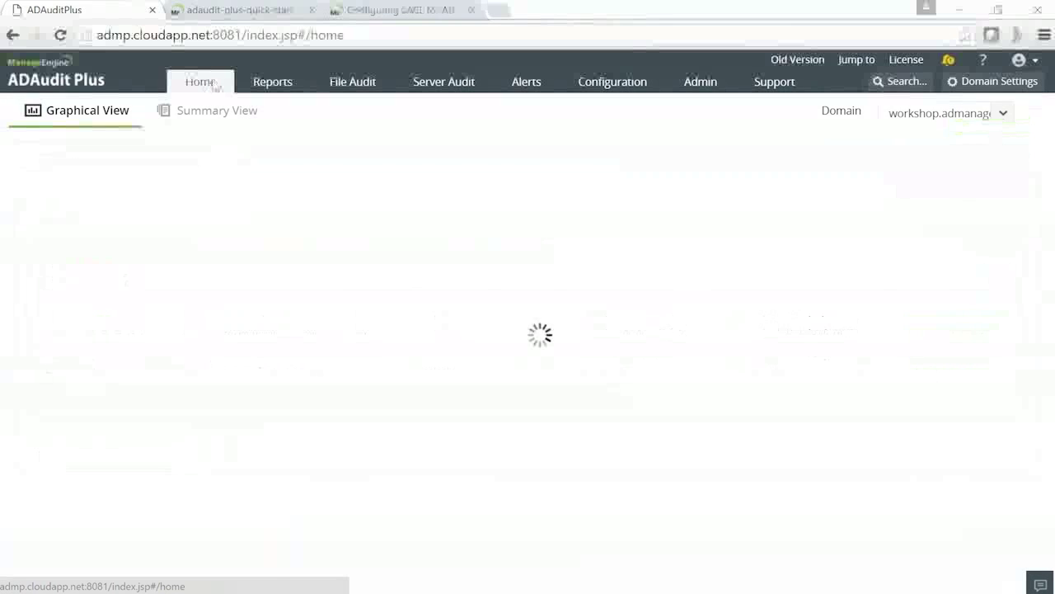
{"action": "left_click", "coordinate": [964, 82]}
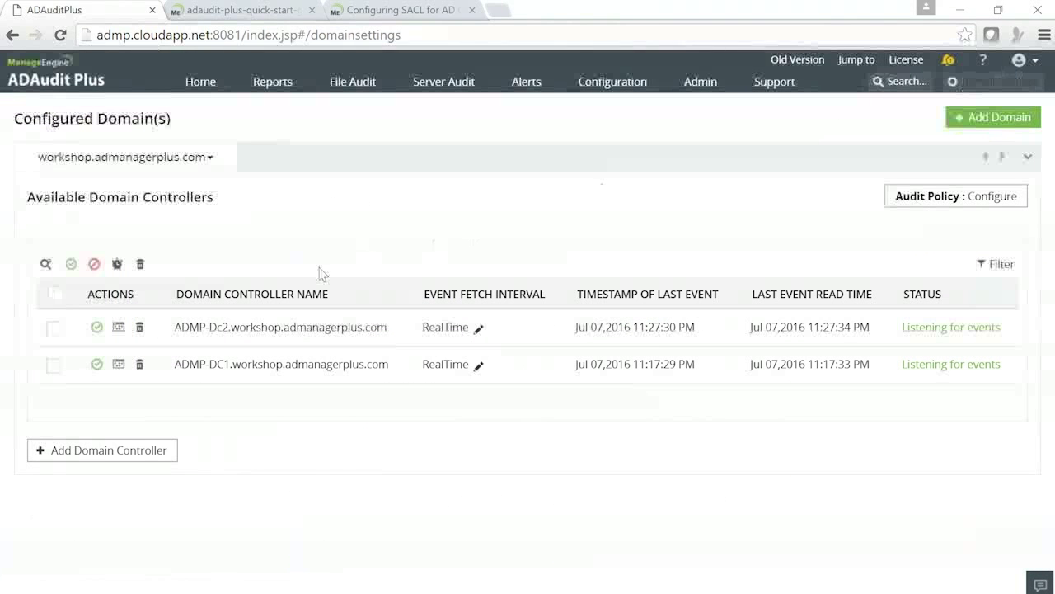
{"action": "left_click", "coordinate": [142, 453]}
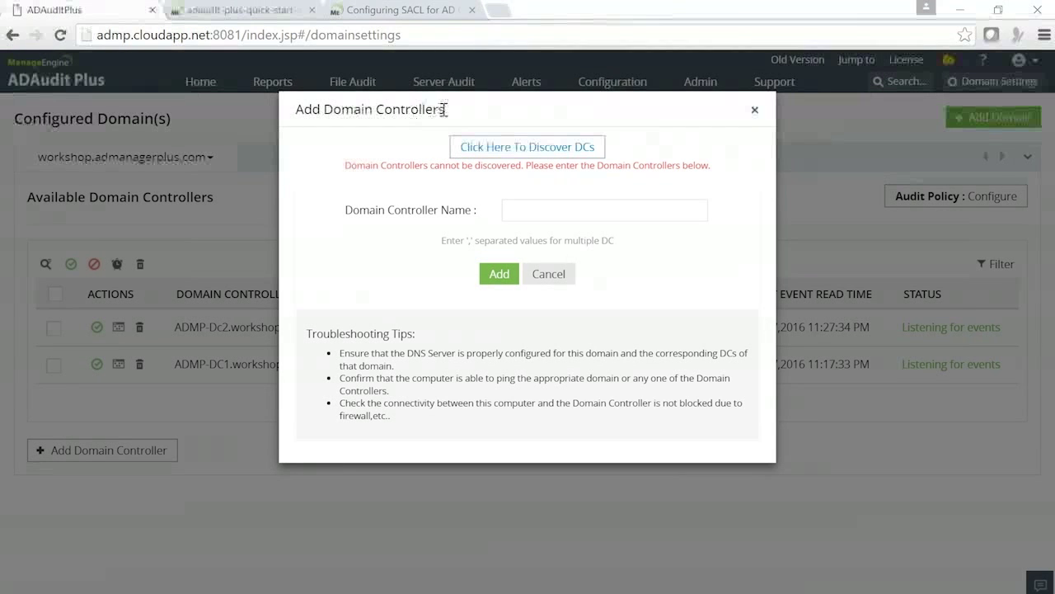
Cancel the Add Domain Controllers dialog without entering a controller name.
{"action": "left_click", "coordinate": [539, 211]}
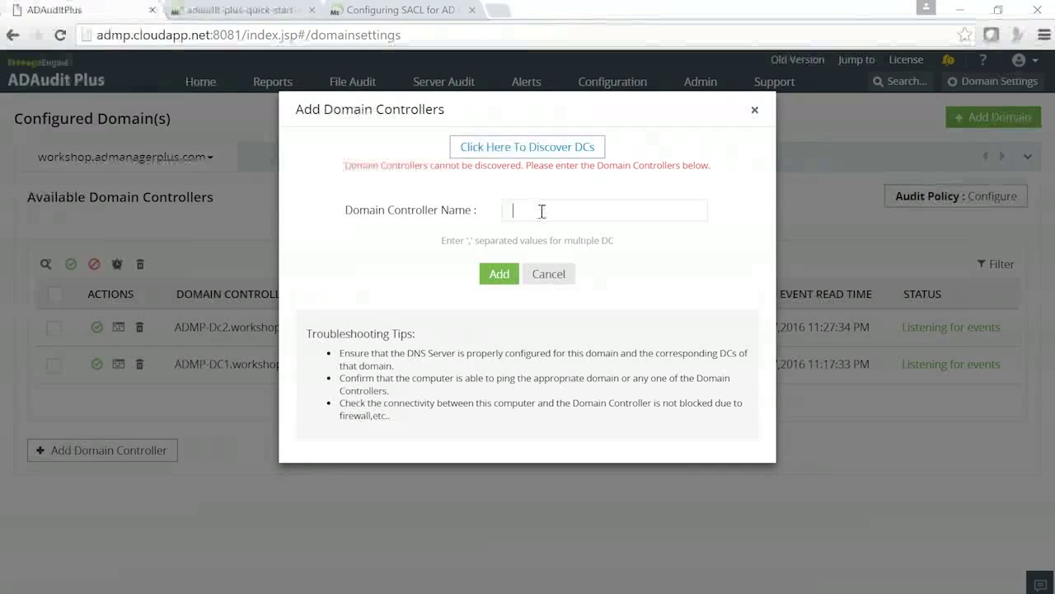
{"action": "left_click", "coordinate": [554, 278]}
{"action": "left_click", "coordinate": [554, 279]}
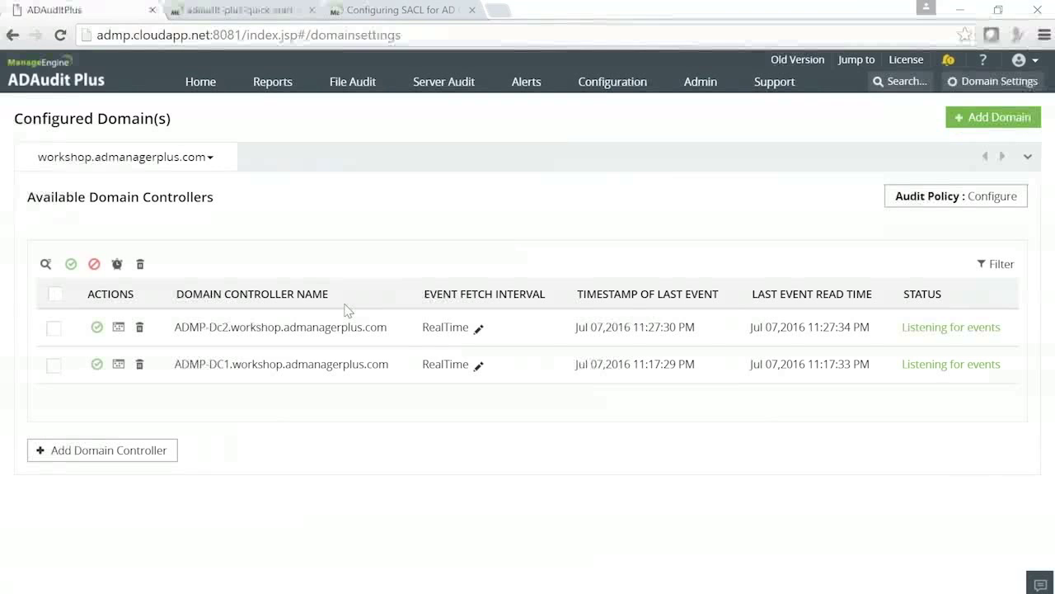
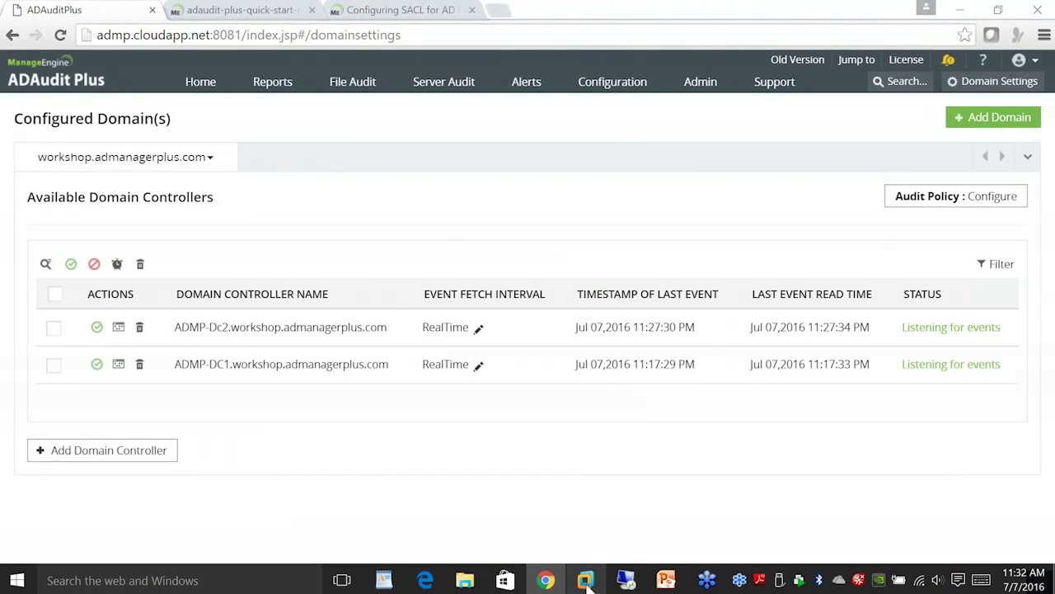
Switch to the lab server session and open ADAudit Plus's Domain Settings page.
{"action": "left_click", "coordinate": [587, 581]}
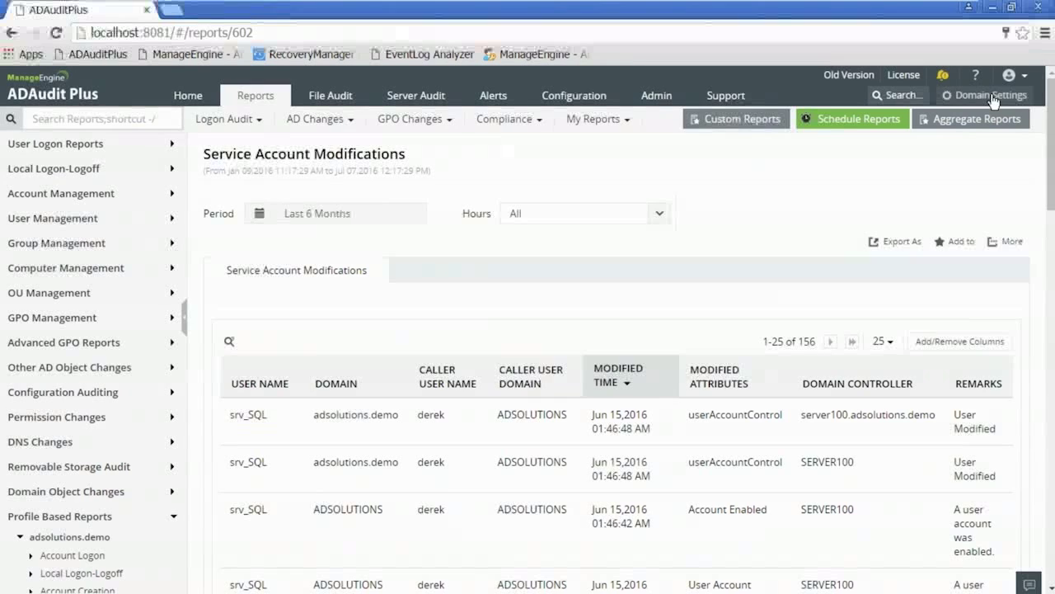
{"action": "left_click", "coordinate": [992, 96]}
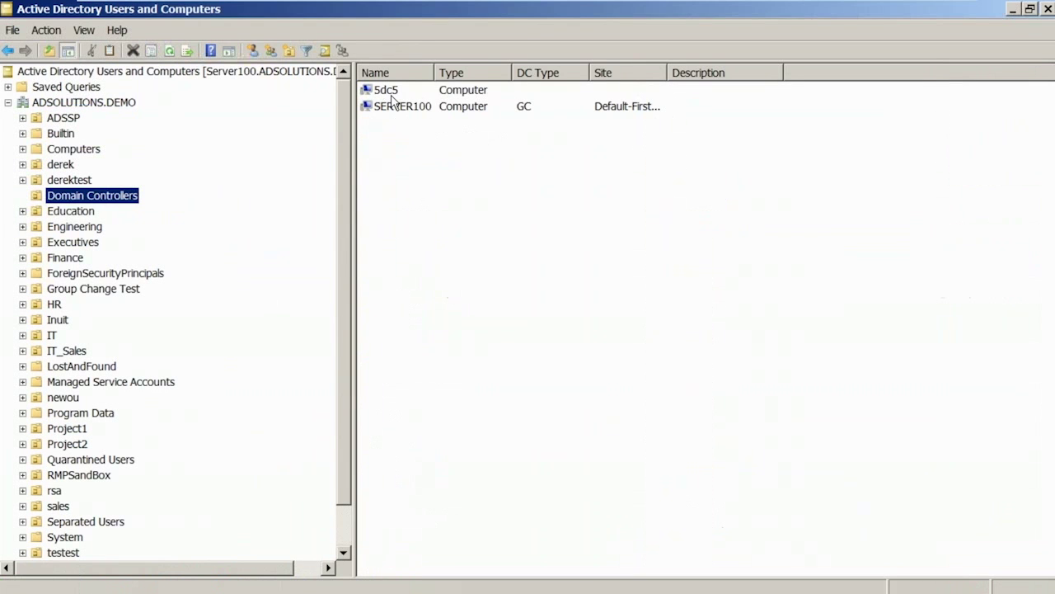
Select the 5dc5 domain controller, refresh the Domain Controllers list, and return to ADAudit Plus.
{"action": "left_click", "coordinate": [388, 91]}
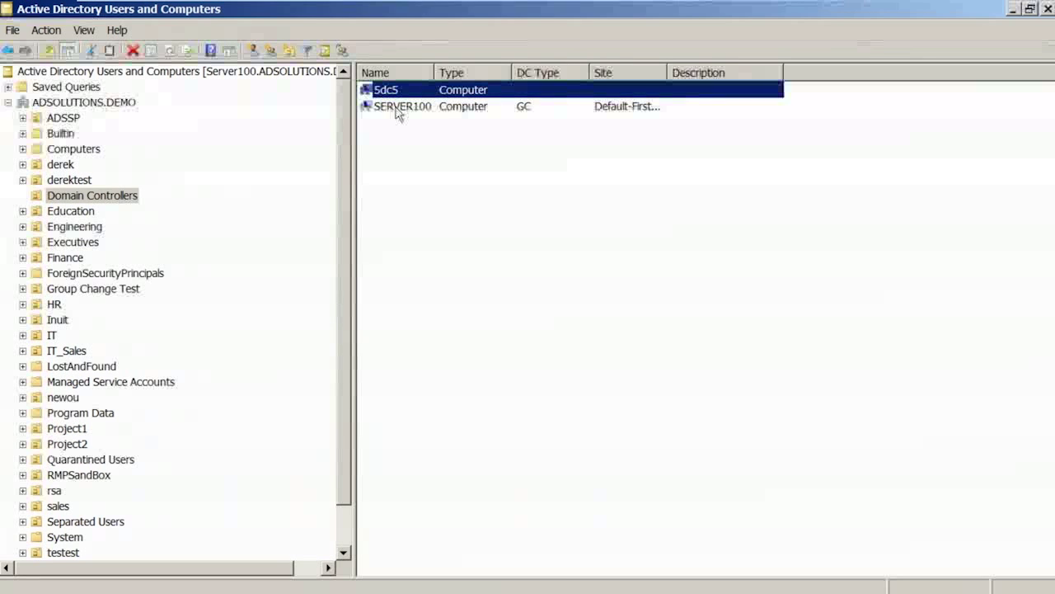
{"action": "key", "text": "F5"}
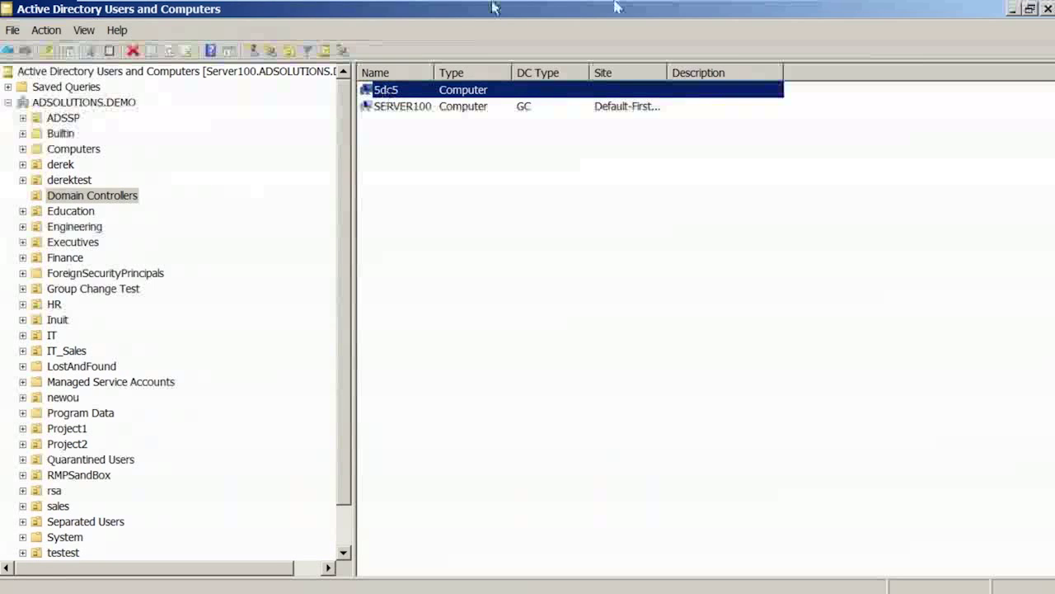
{"action": "mouse_move", "coordinate": [617, 6]}
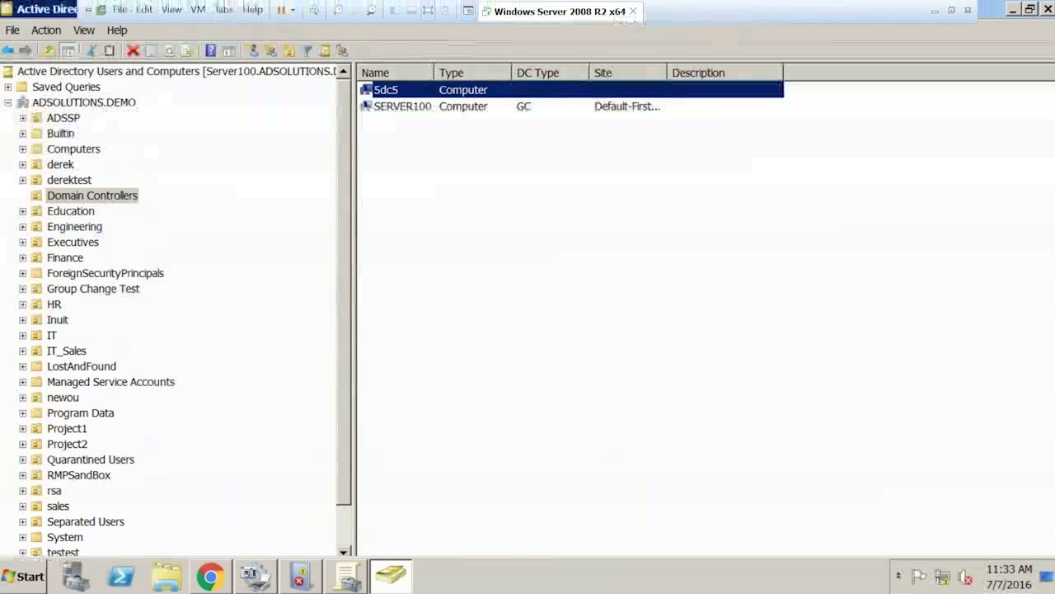
{"action": "left_click", "coordinate": [211, 576]}
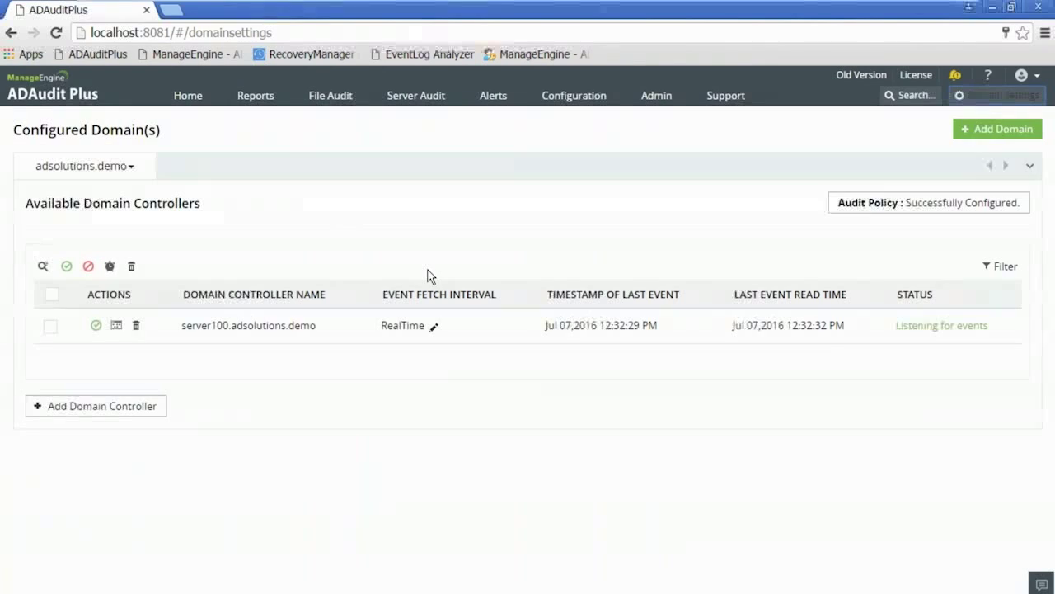
{"action": "left_click_drag", "start_coordinate": [382, 294], "coordinate": [499, 294]}
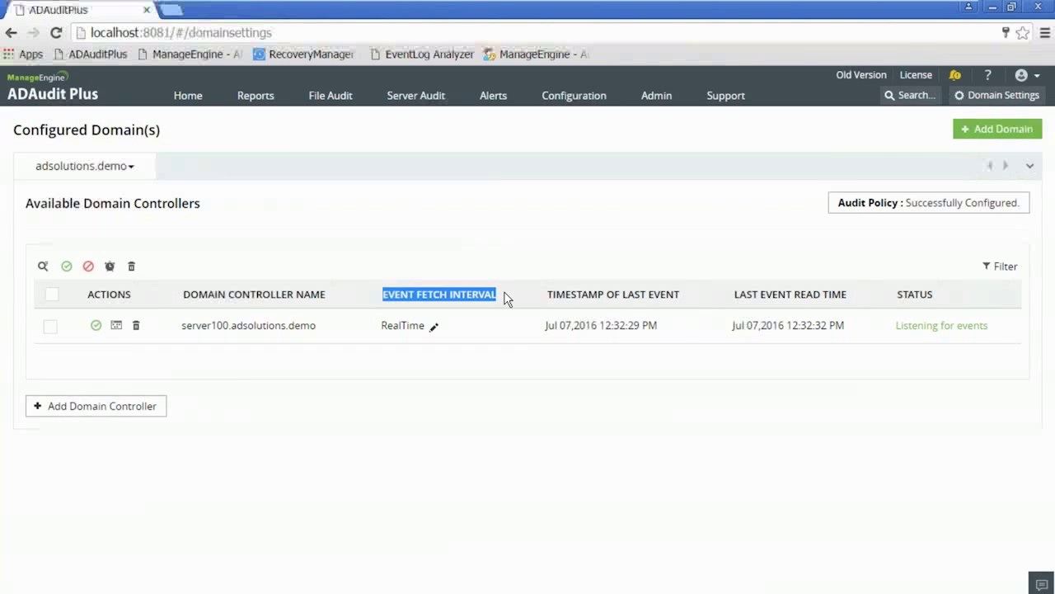
Check server100's Event Fetch Mode options, leave it on Realtime, and go back to Active Directory Users and Computers.
{"action": "left_click", "coordinate": [506, 299]}
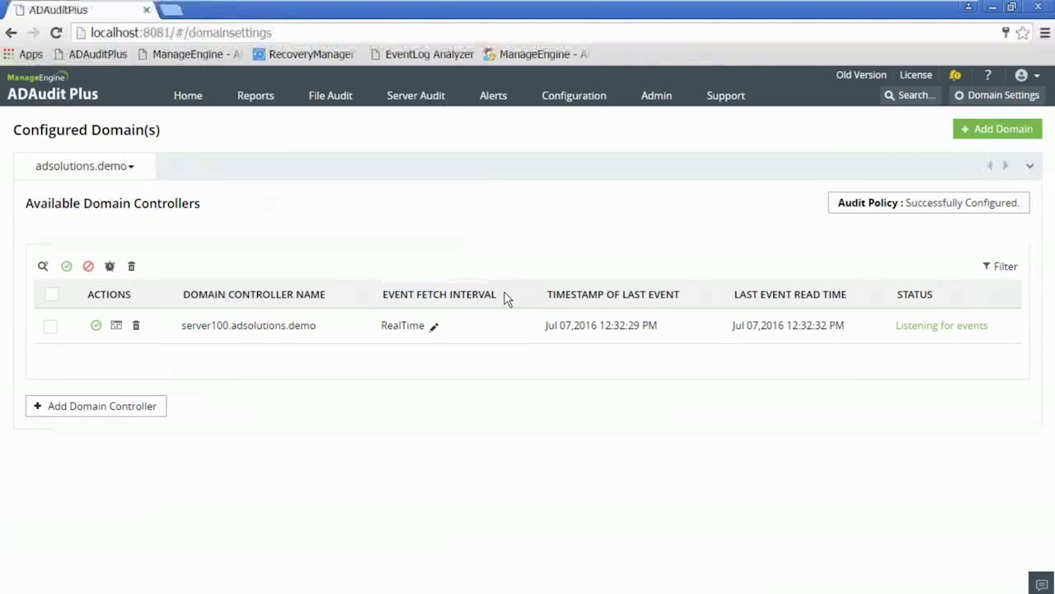
{"action": "left_click", "coordinate": [434, 328]}
{"action": "left_click", "coordinate": [475, 352]}
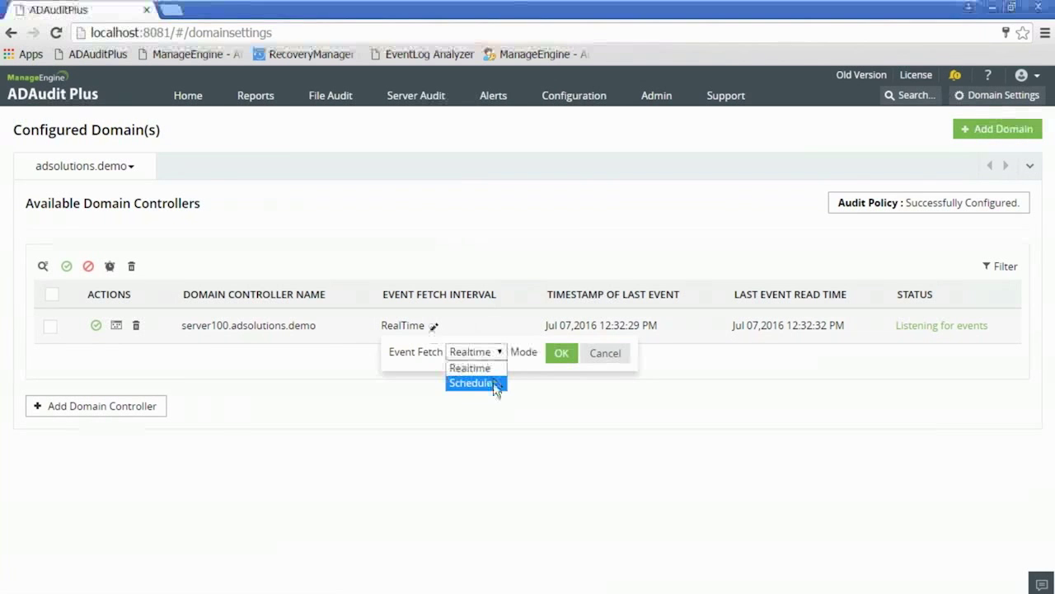
{"action": "left_click", "coordinate": [503, 355]}
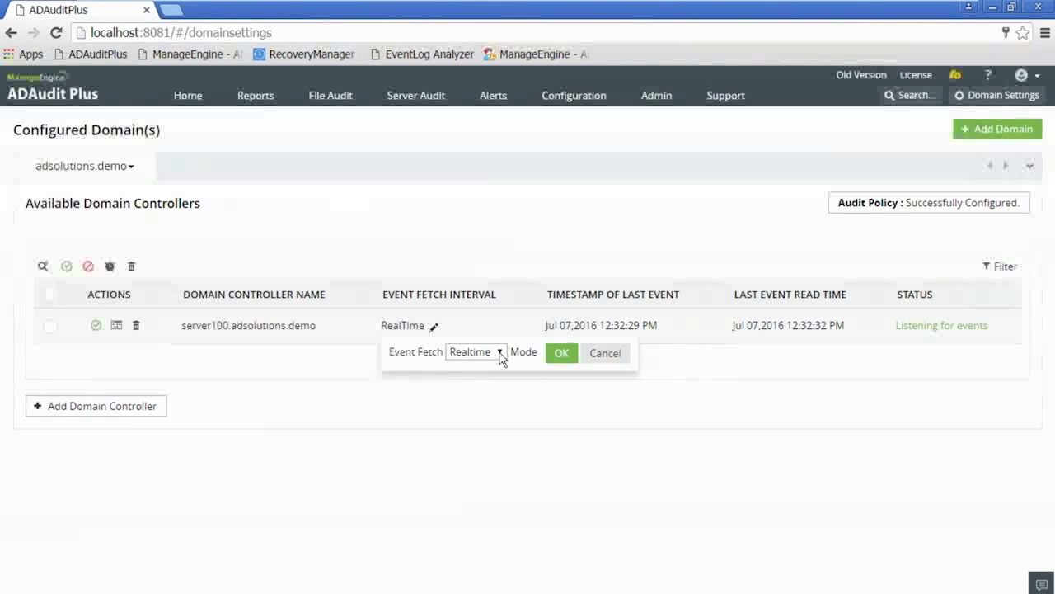
{"action": "left_click", "coordinate": [454, 215]}
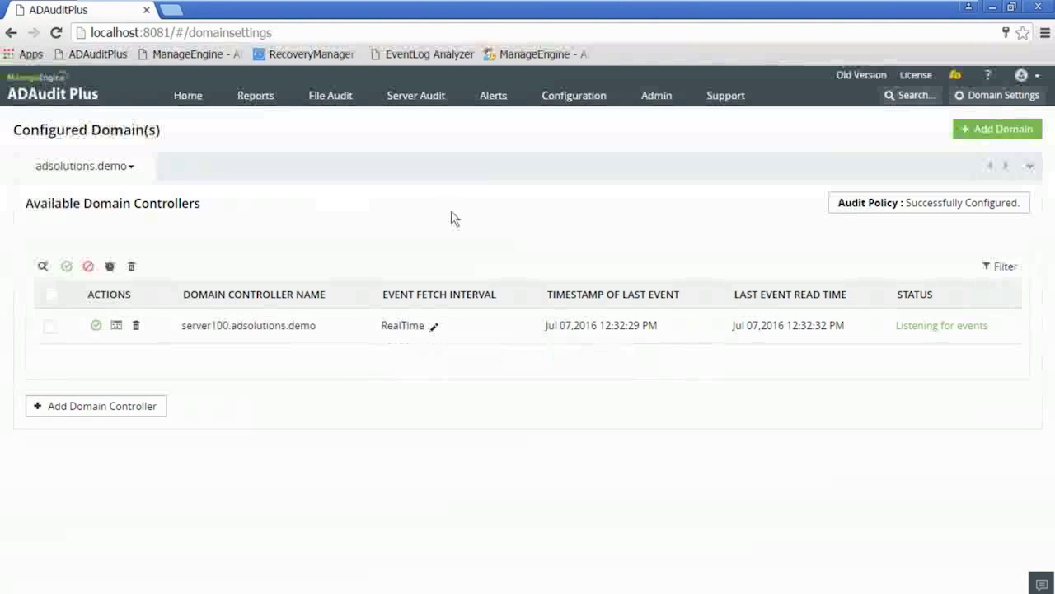
{"action": "mouse_move", "coordinate": [314, 590]}
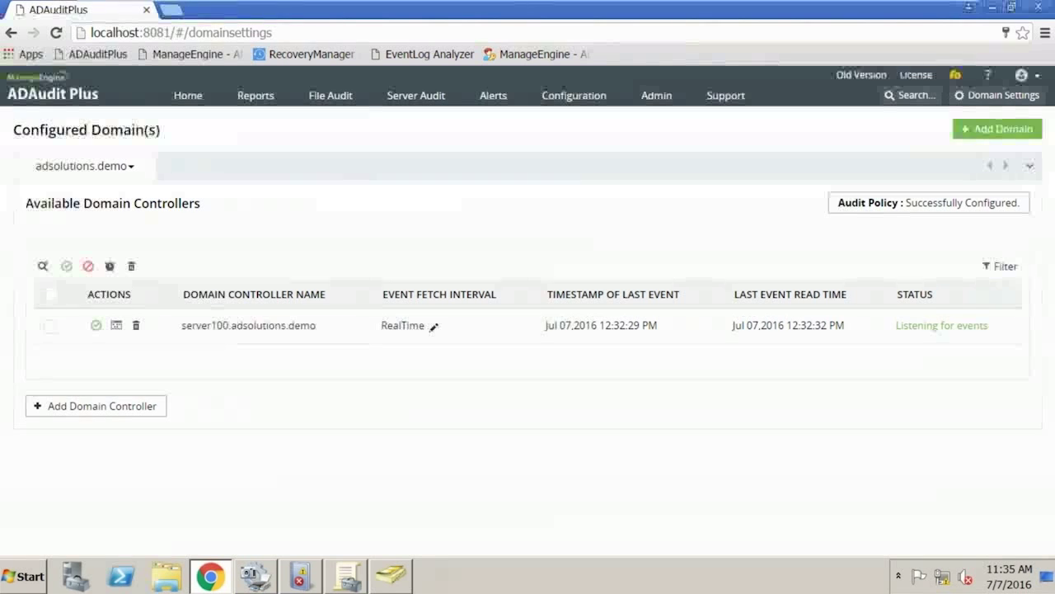
{"action": "left_click", "coordinate": [391, 577]}
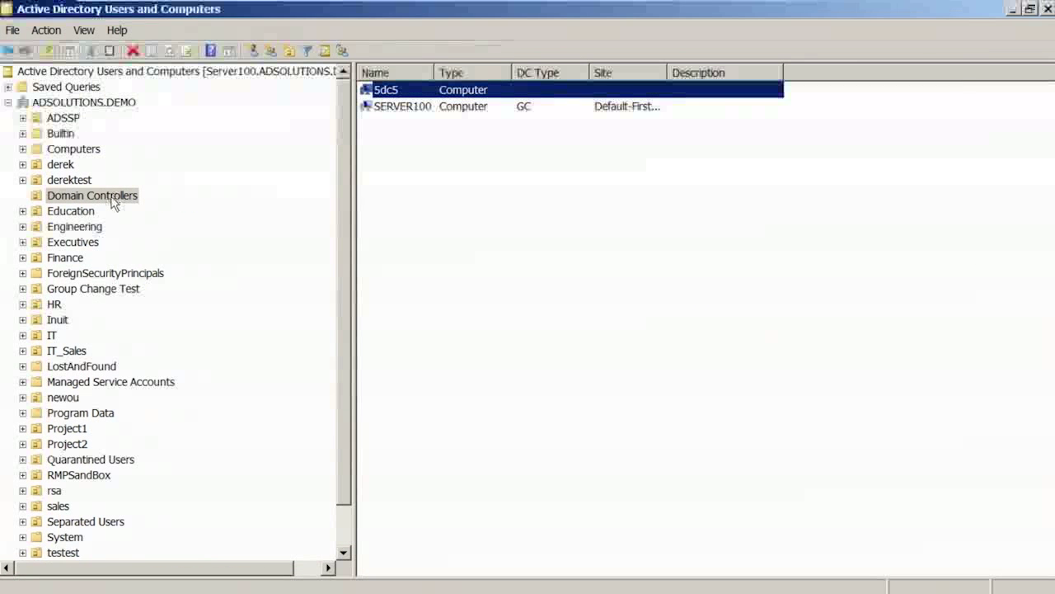
Browse the IT organizational unit's service accounts, then open the Users container.
{"action": "left_click", "coordinate": [52, 335]}
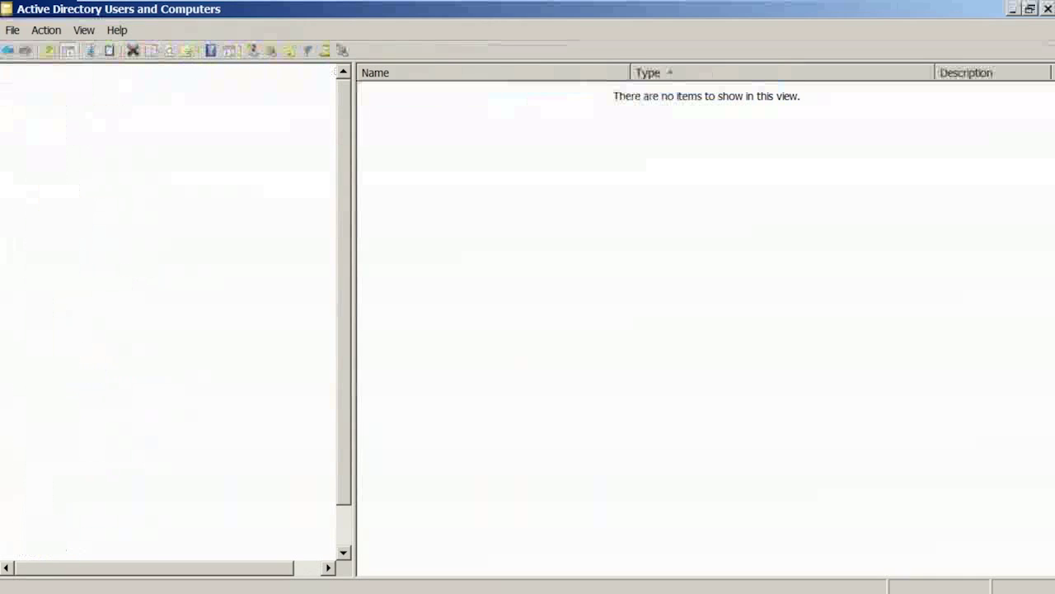
{"action": "left_click", "coordinate": [120, 381]}
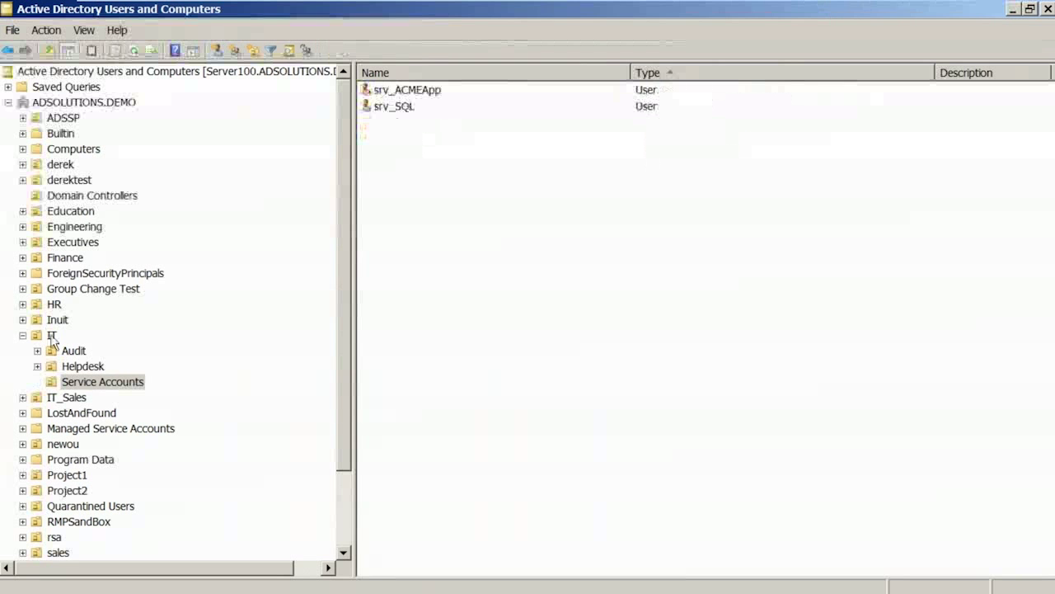
{"action": "left_click", "coordinate": [52, 335]}
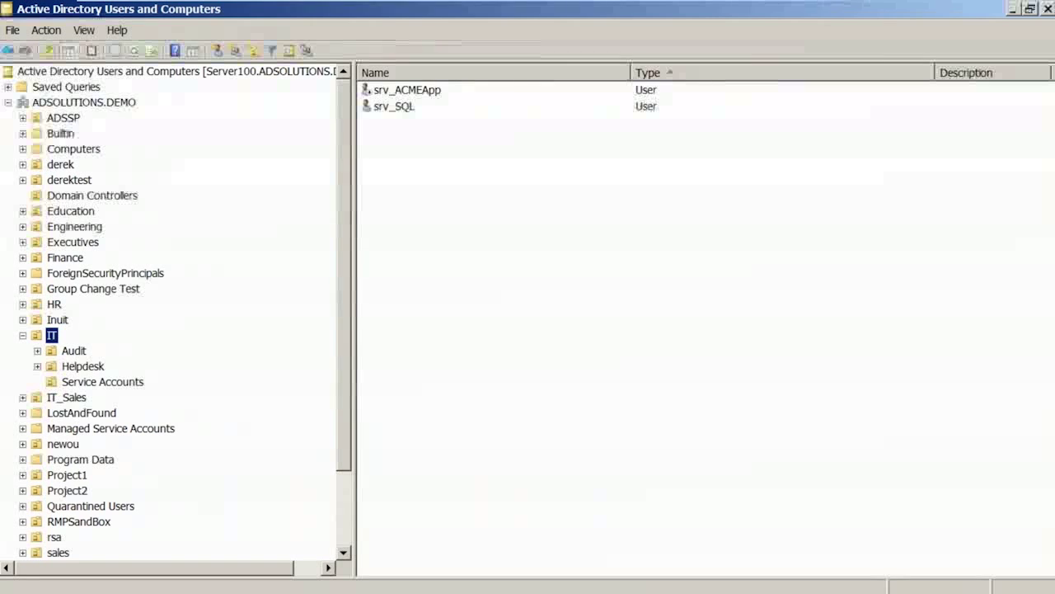
{"action": "double_click", "coordinate": [52, 337]}
{"action": "scroll", "coordinate": [80, 355], "scroll_direction": "down", "scroll_amount": 1}
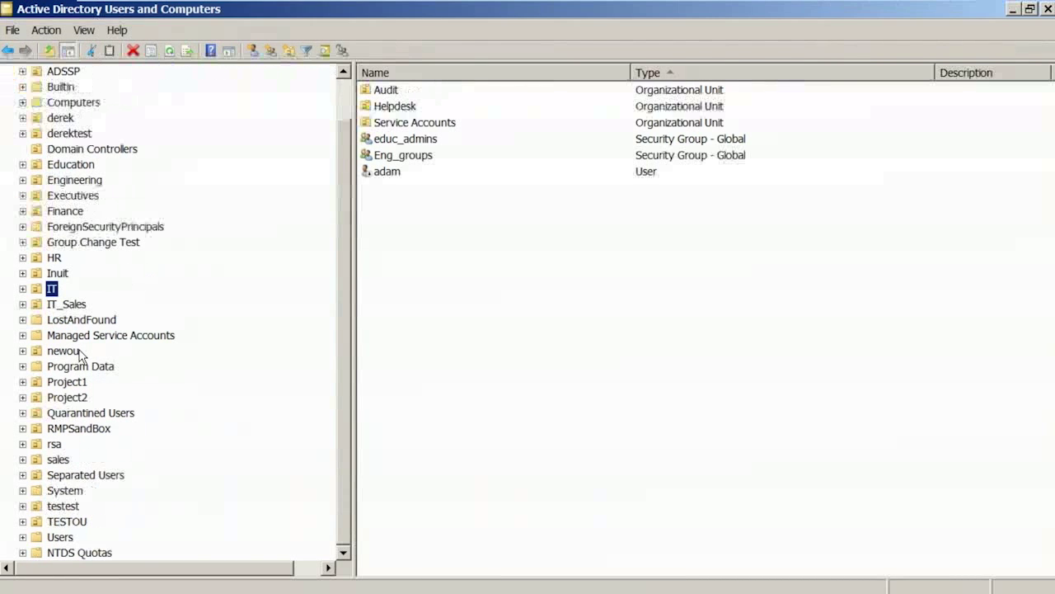
{"action": "left_click", "coordinate": [61, 537]}
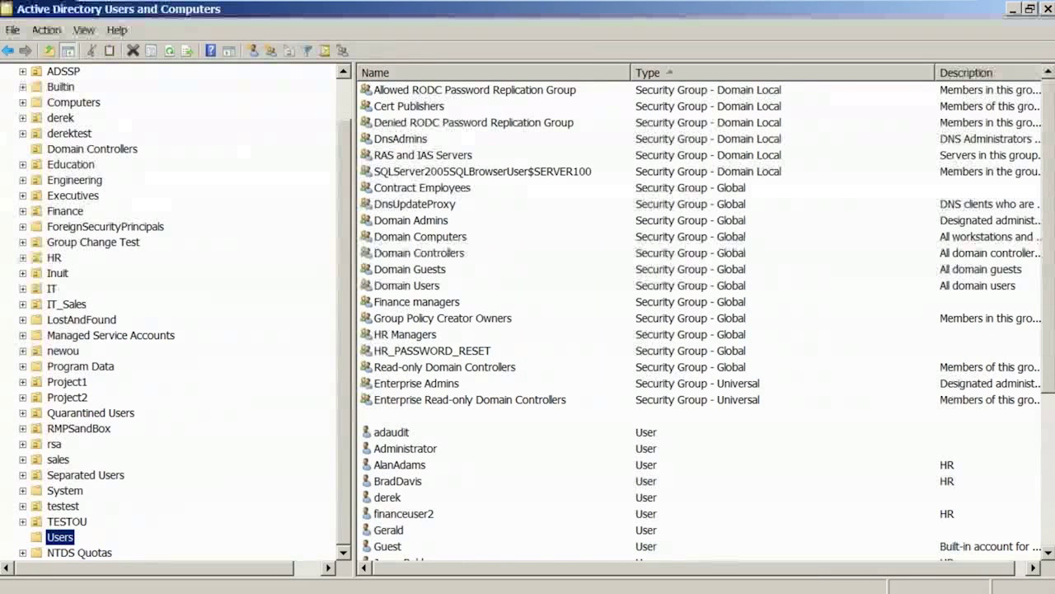
Add a Finance user as a Schema Admins member, apply the change, and return to ADAudit Plus.
{"action": "left_click", "coordinate": [412, 416]}
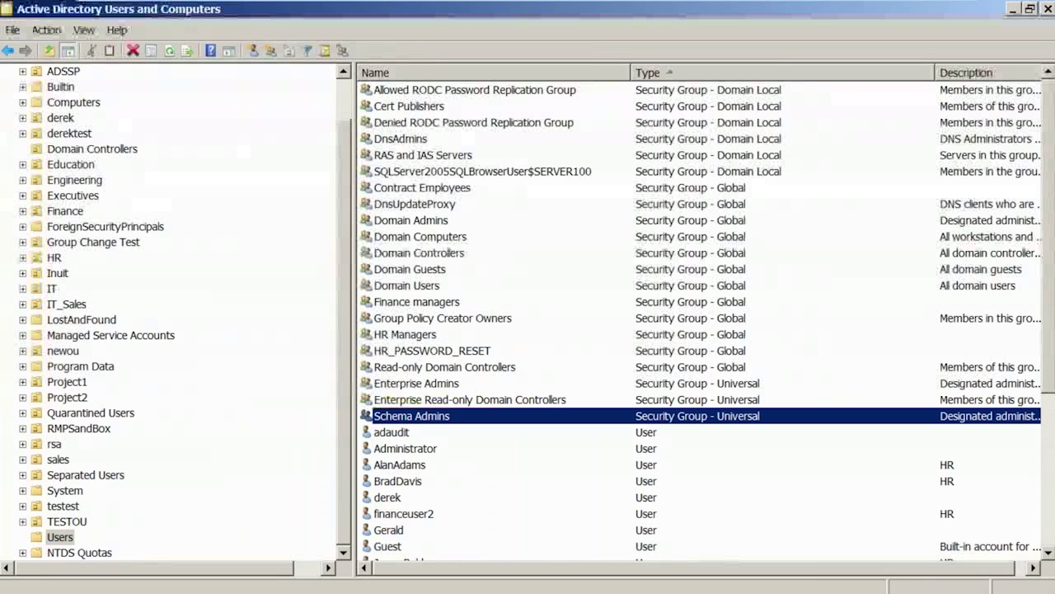
{"action": "double_click", "coordinate": [411, 416]}
{"action": "left_click", "coordinate": [404, 123]}
{"action": "left_click", "coordinate": [395, 434]}
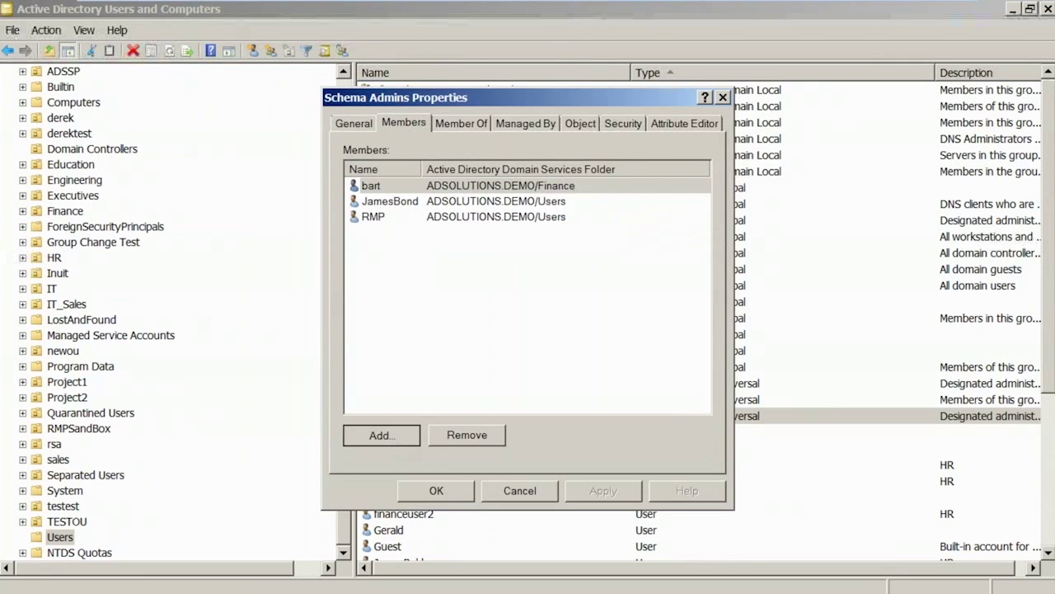
{"action": "type", "text": "patsy"}
{"action": "key", "text": "Return"}
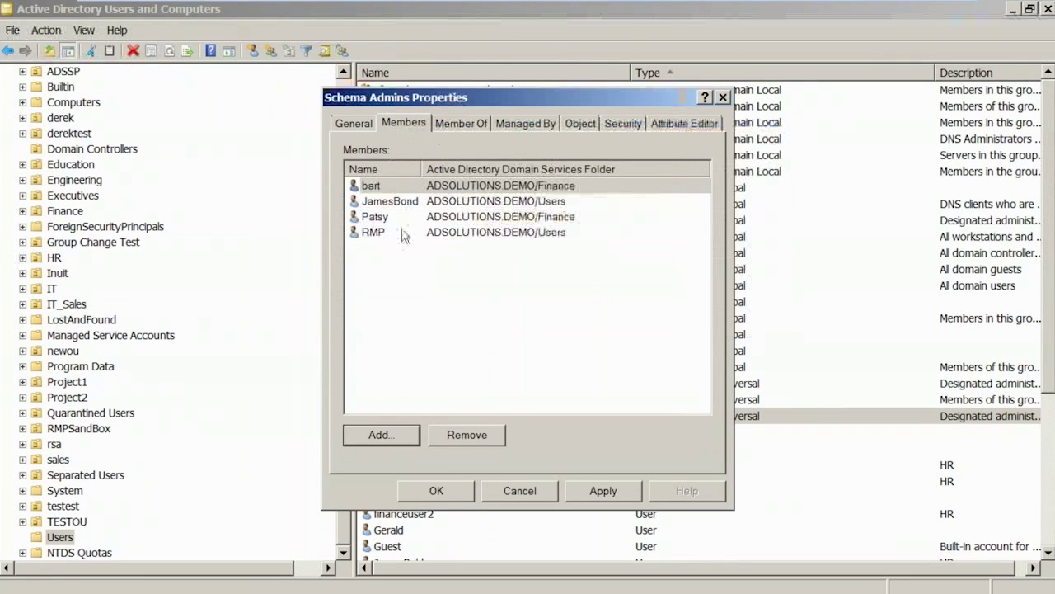
{"action": "left_click", "coordinate": [611, 490]}
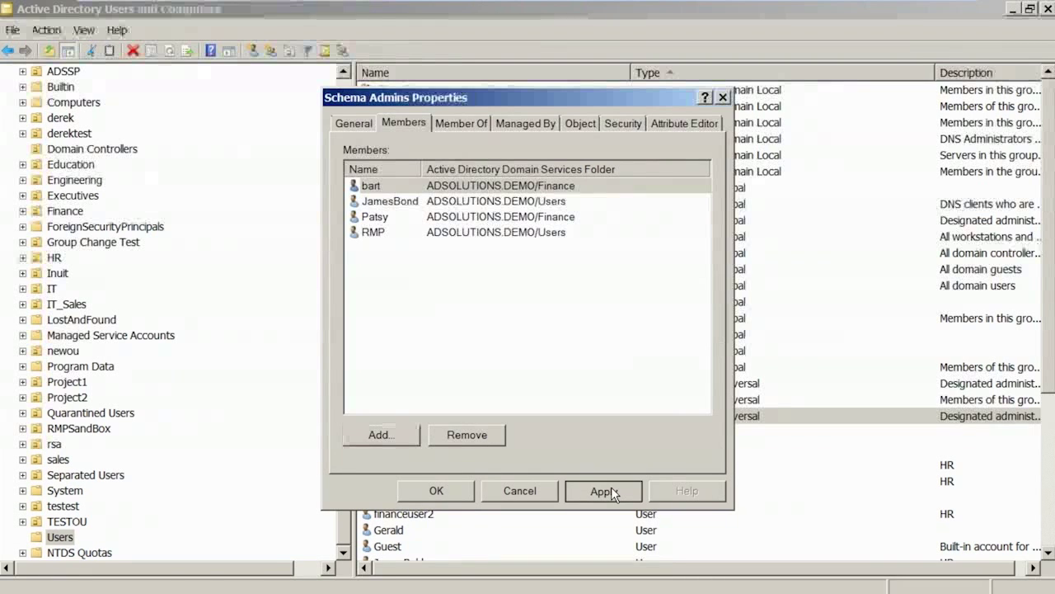
{"action": "left_click", "coordinate": [214, 578]}
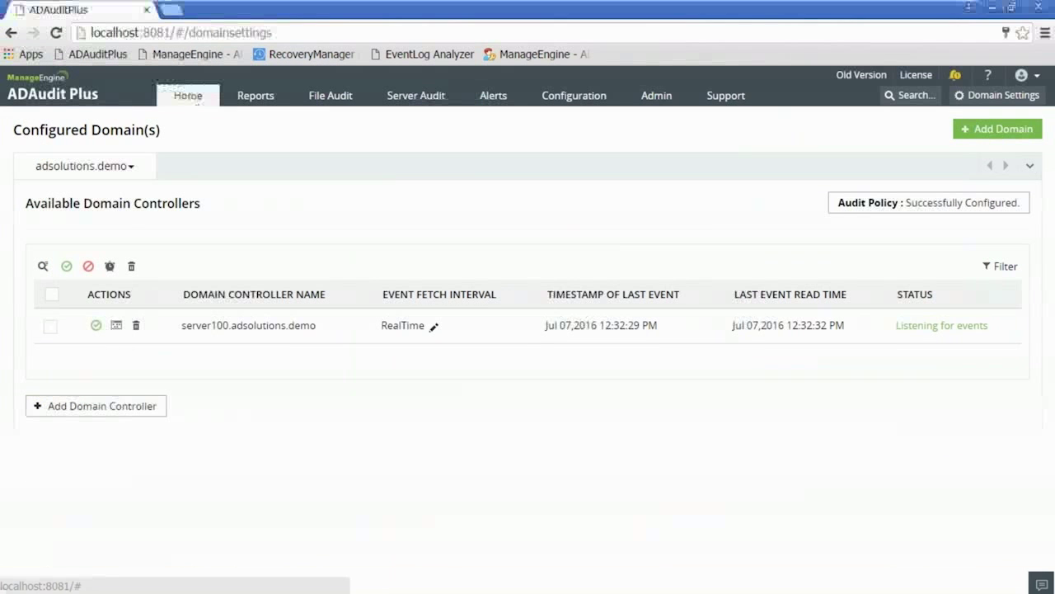
Open the Modified Admin Groups saved report and scroll to the Schema Admins member-added row.
{"action": "left_click", "coordinate": [188, 94]}
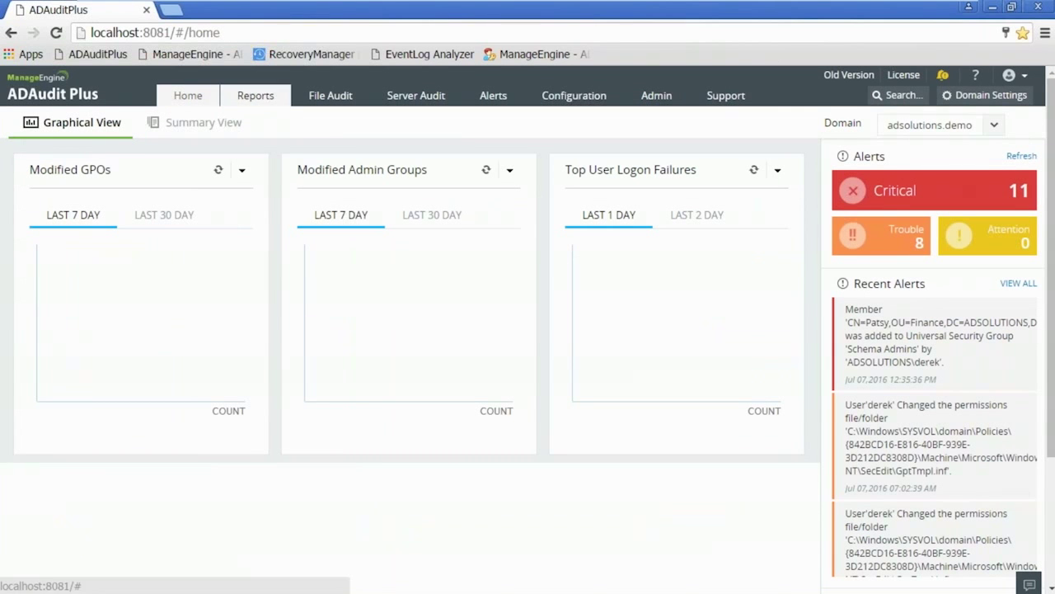
{"action": "left_click", "coordinate": [256, 95]}
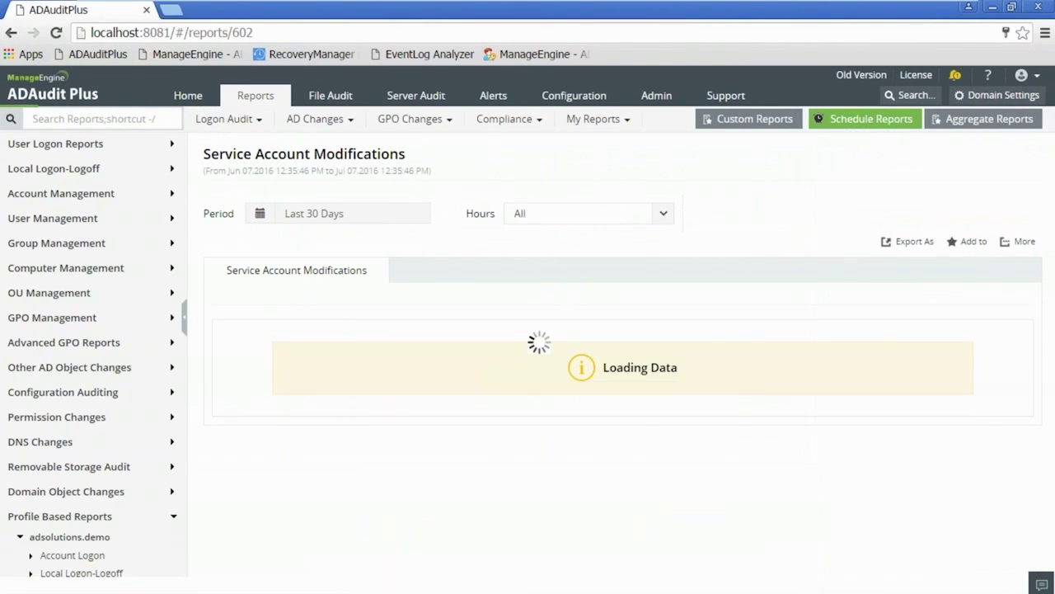
{"action": "left_click", "coordinate": [614, 121]}
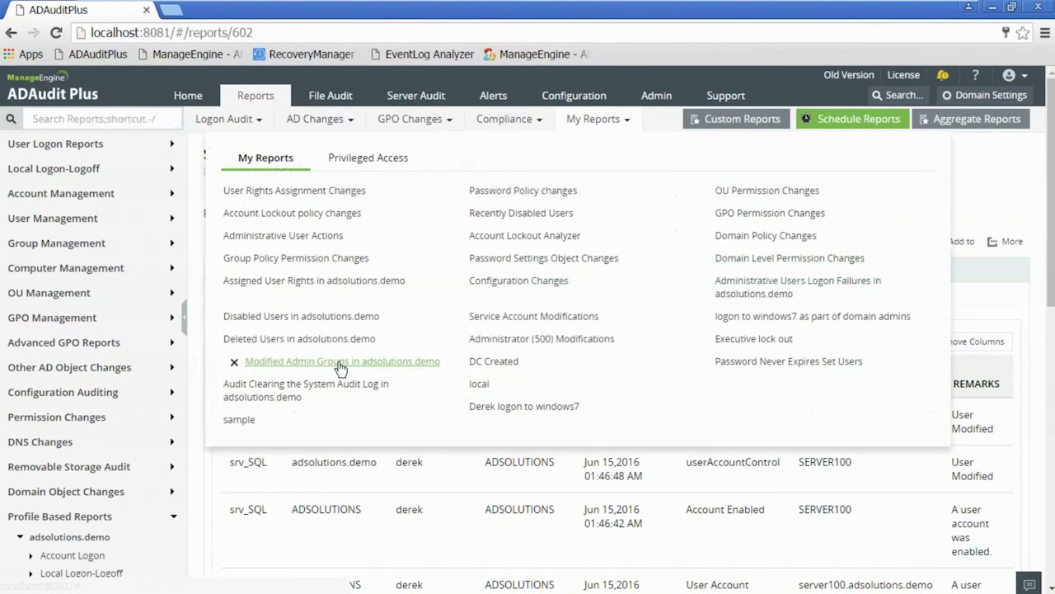
{"action": "left_click", "coordinate": [340, 363]}
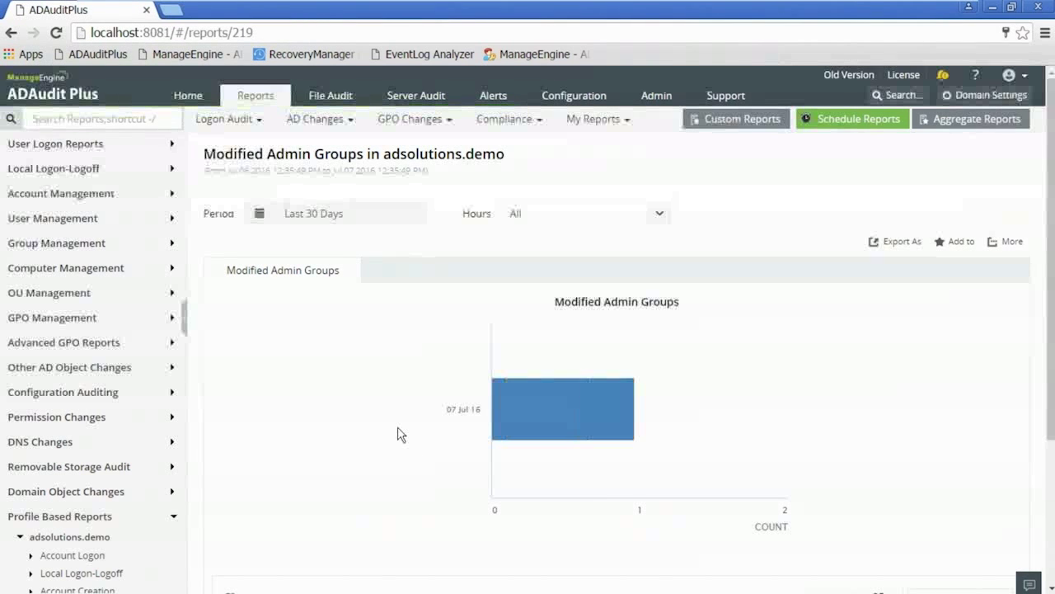
{"action": "scroll", "coordinate": [398, 435], "scroll_direction": "down", "scroll_amount": 1}
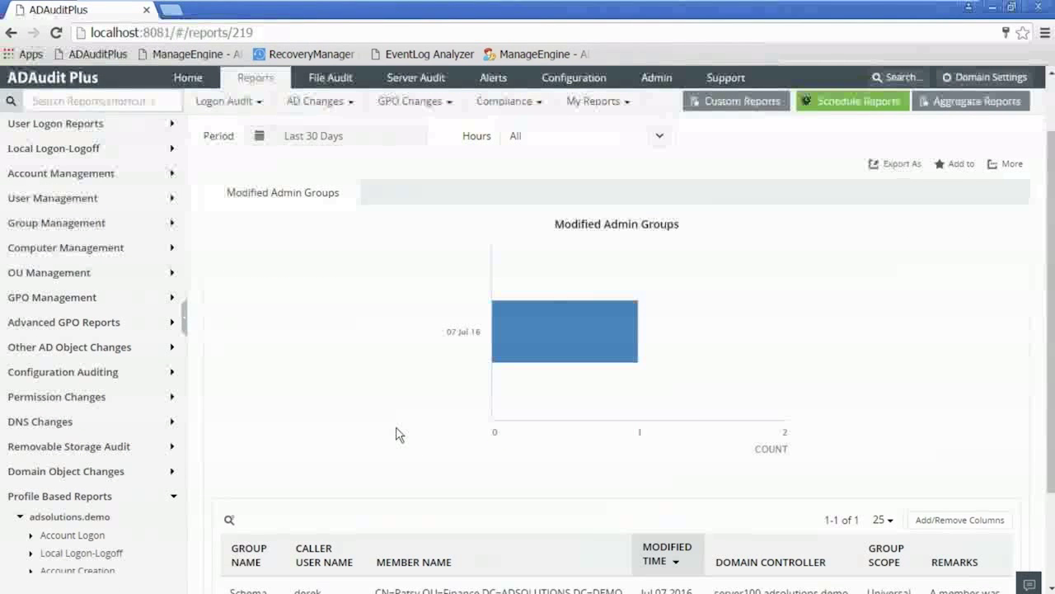
{"action": "scroll", "coordinate": [396, 434], "scroll_direction": "down", "scroll_amount": 2}
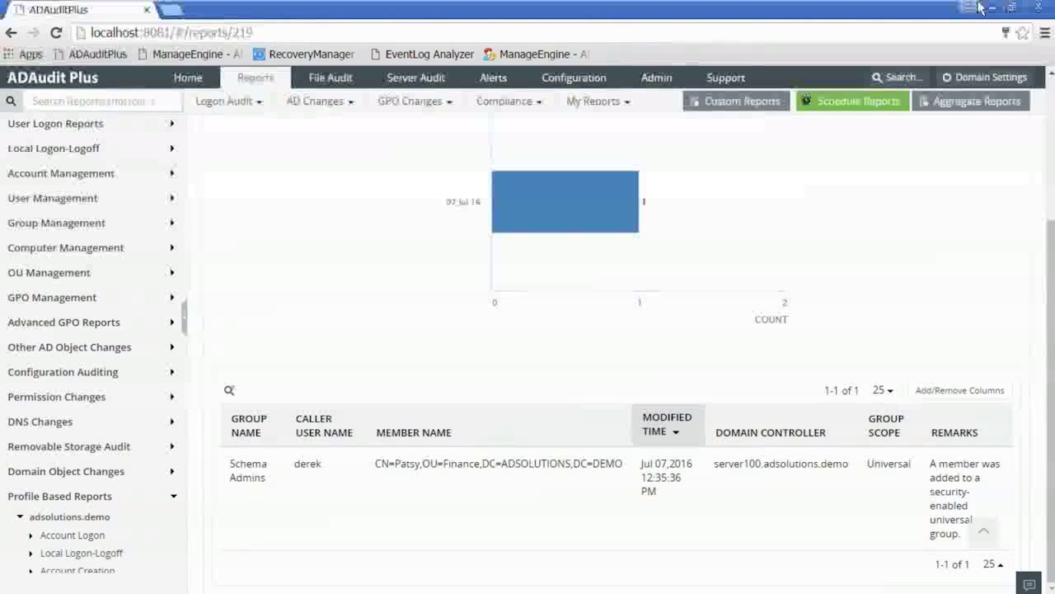
{"action": "mouse_move", "coordinate": [979, 7]}
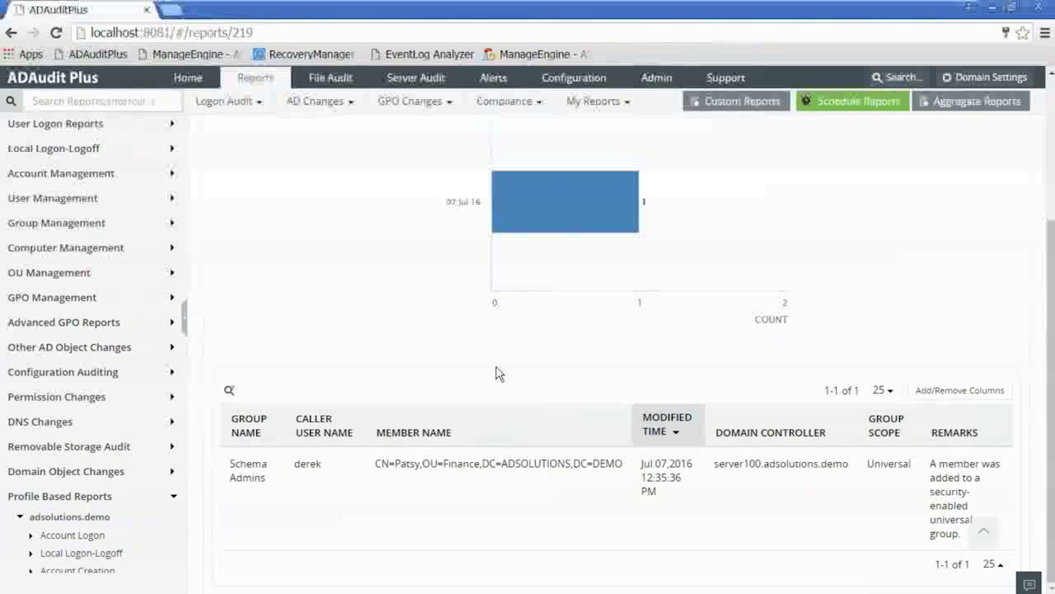
{"action": "scroll", "coordinate": [497, 373], "scroll_direction": "up", "scroll_amount": 5}
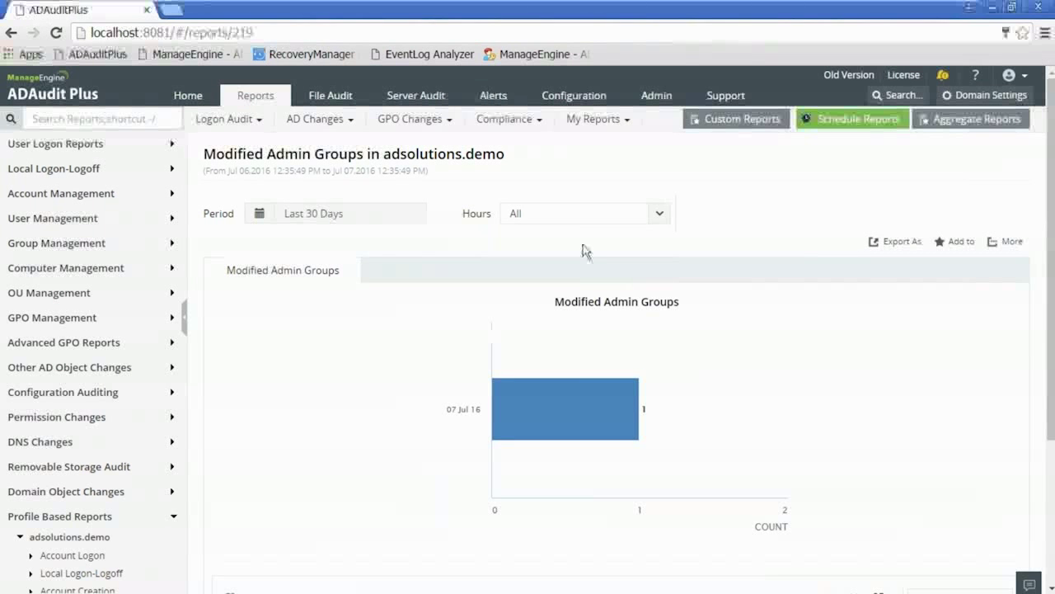
Reopen Modified Admin Groups in adsolutions.demo from saved reports, then go to the Home dashboard.
{"action": "left_click", "coordinate": [596, 126]}
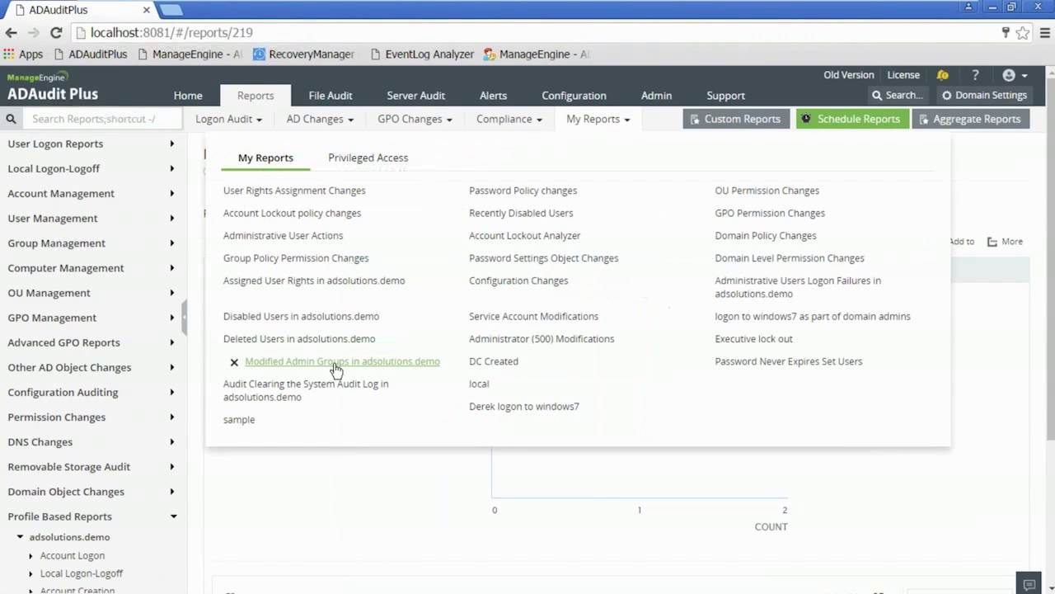
{"action": "left_click", "coordinate": [336, 369]}
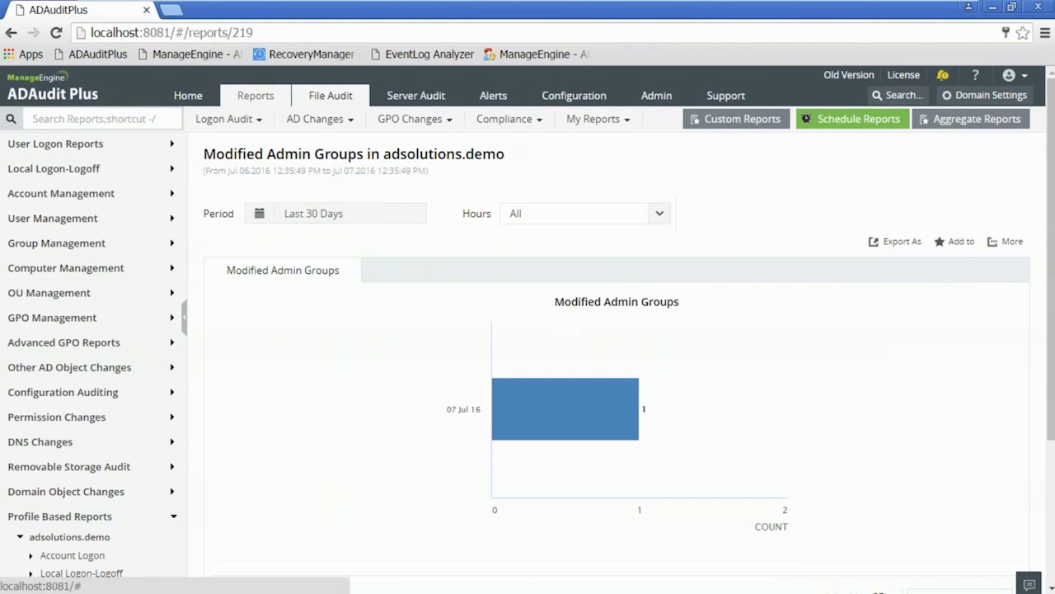
{"action": "left_click", "coordinate": [191, 97]}
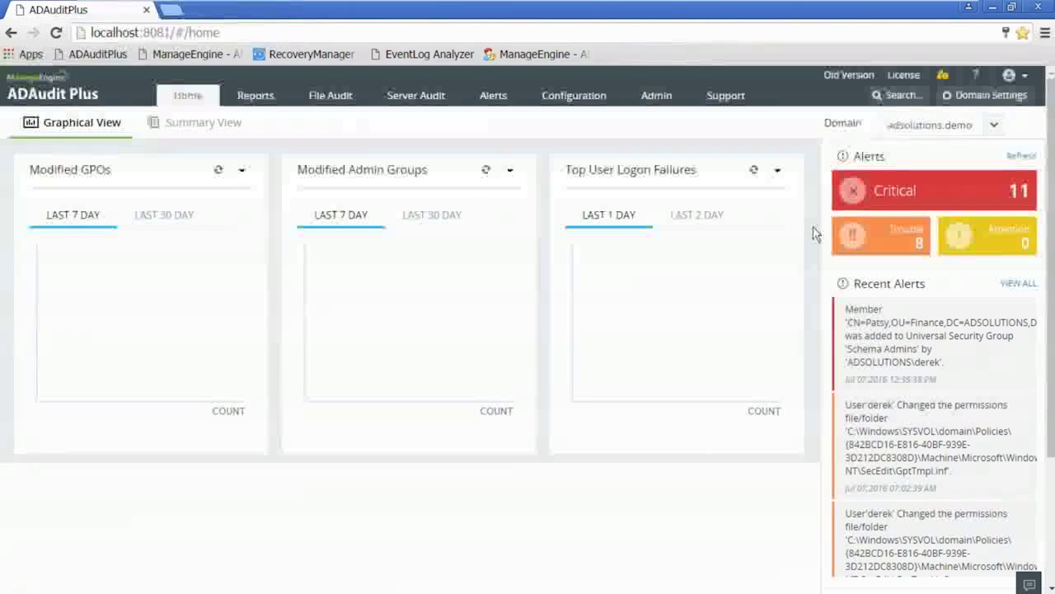
Open Domain Settings to see the configured domain controllers with their RealTime fetch and audit policy status.
{"action": "left_click", "coordinate": [981, 98]}
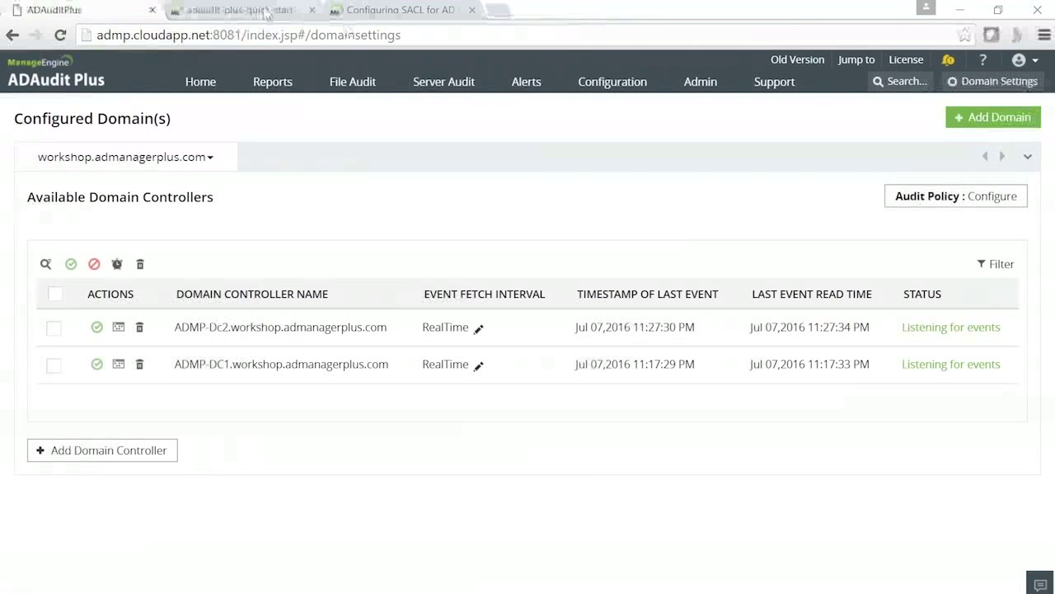
Read through the quick-start guide PDF's requirements and Setup sections.
{"action": "left_click", "coordinate": [271, 14]}
{"action": "scroll", "coordinate": [606, 234], "scroll_direction": "down", "scroll_amount": 10}
{"action": "scroll", "coordinate": [605, 234], "scroll_direction": "down", "scroll_amount": 8}
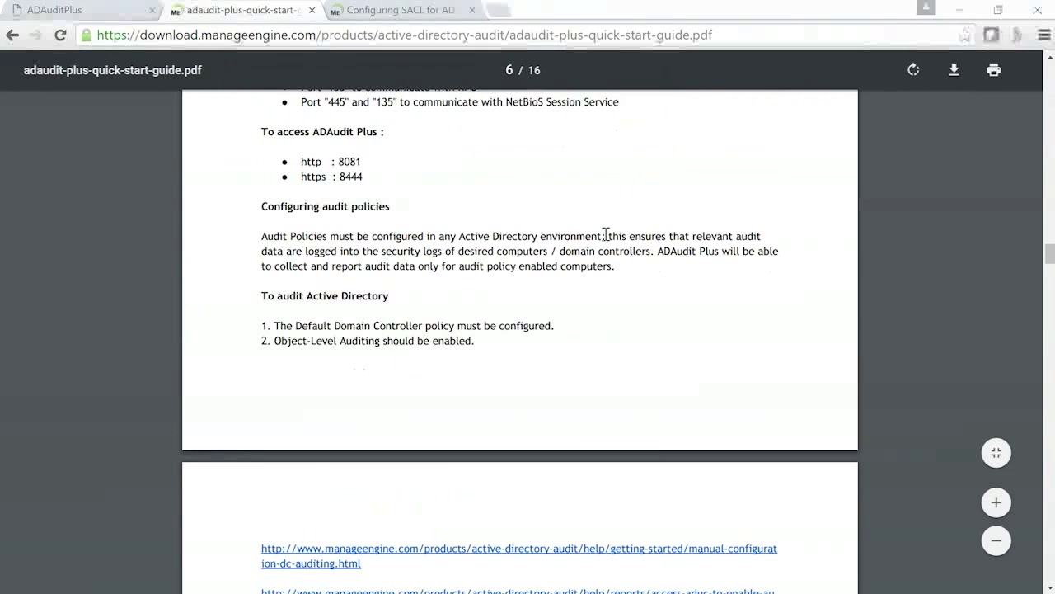
{"action": "scroll", "coordinate": [605, 234], "scroll_direction": "down", "scroll_amount": 5}
{"action": "scroll", "coordinate": [605, 234], "scroll_direction": "up", "scroll_amount": 11}
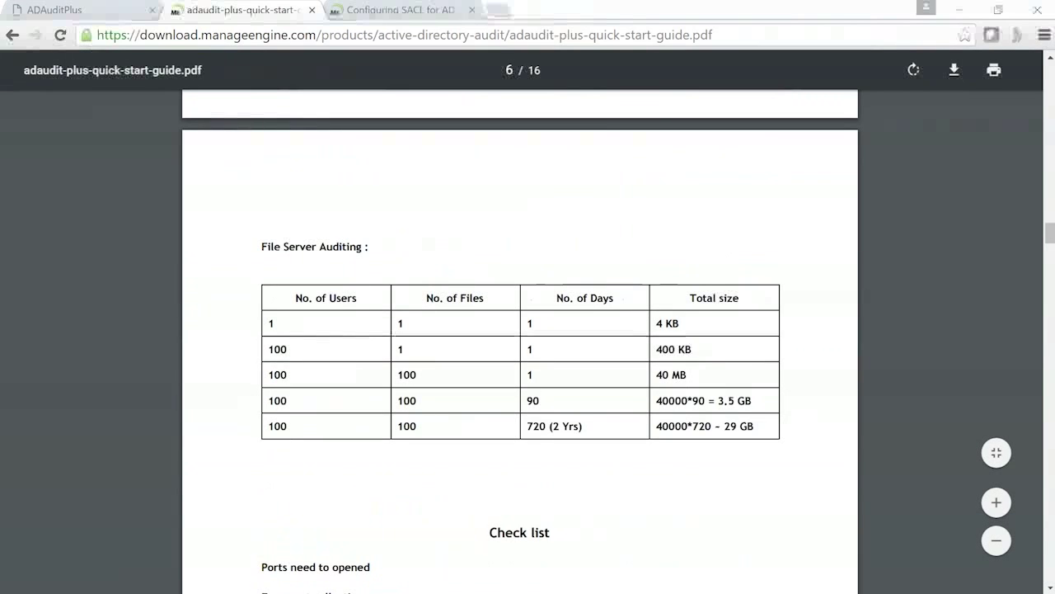
{"action": "scroll", "coordinate": [508, 68], "scroll_direction": "up", "scroll_amount": 3}
{"action": "scroll", "coordinate": [508, 68], "scroll_direction": "up", "scroll_amount": 5}
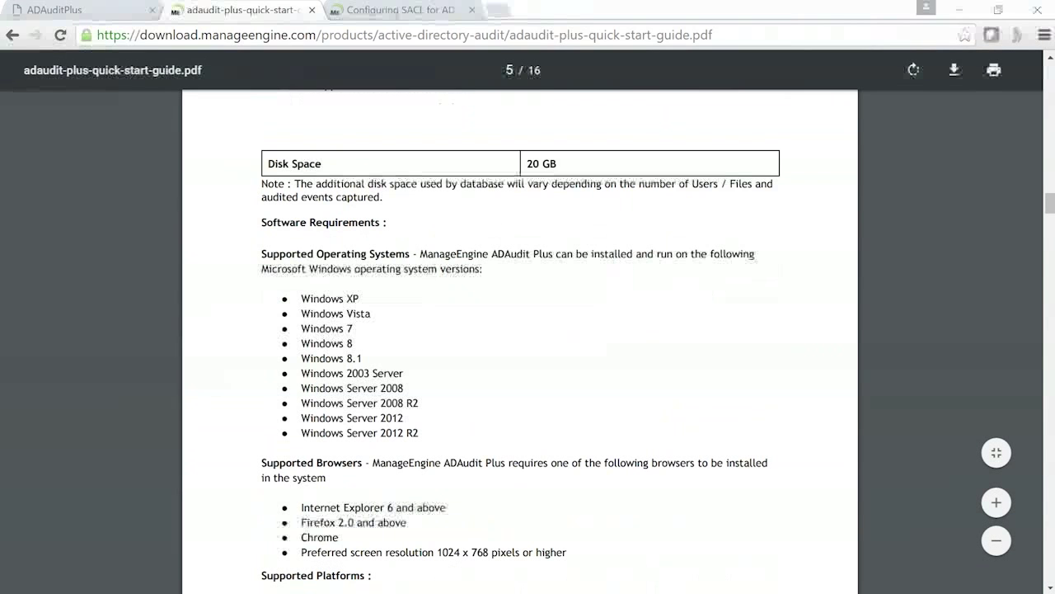
{"action": "scroll", "coordinate": [921, 228], "scroll_direction": "down", "scroll_amount": 2}
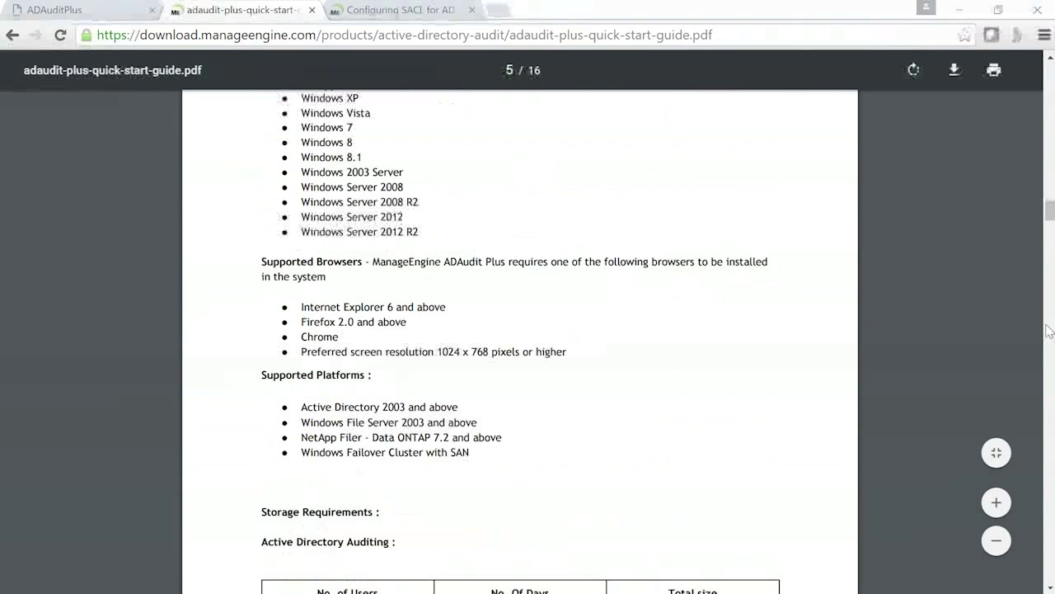
{"action": "scroll", "coordinate": [920, 228], "scroll_direction": "up", "scroll_amount": 5}
{"action": "scroll", "coordinate": [921, 228], "scroll_direction": "up", "scroll_amount": 5}
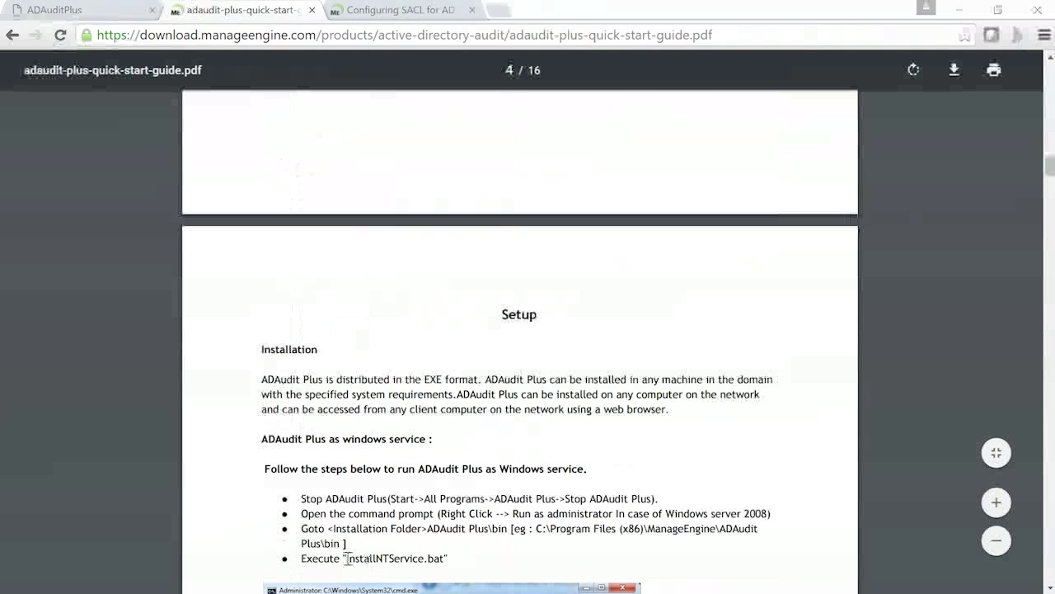
Highlight the installation bin folder path in the guide, then return to the lab virtual machine.
{"action": "left_click_drag", "start_coordinate": [345, 558], "coordinate": [445, 559]}
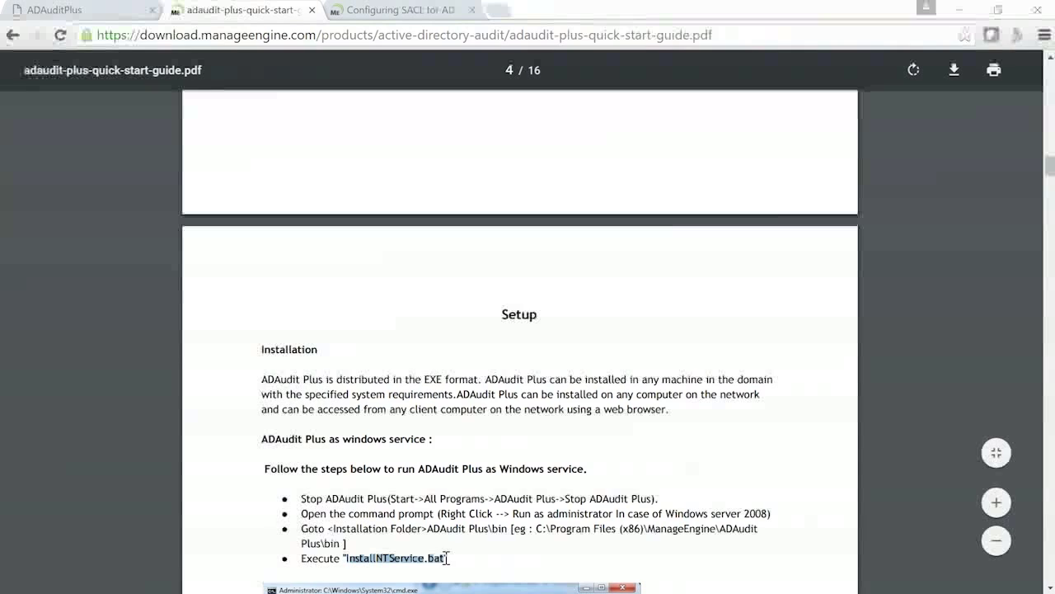
{"action": "double_click", "coordinate": [333, 545]}
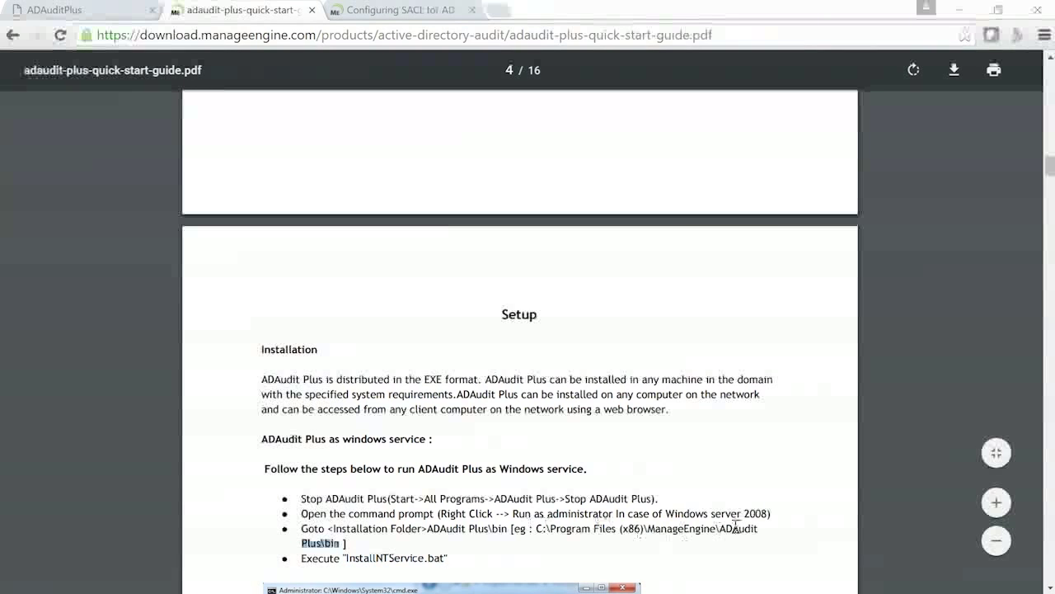
{"action": "mouse_move", "coordinate": [339, 591]}
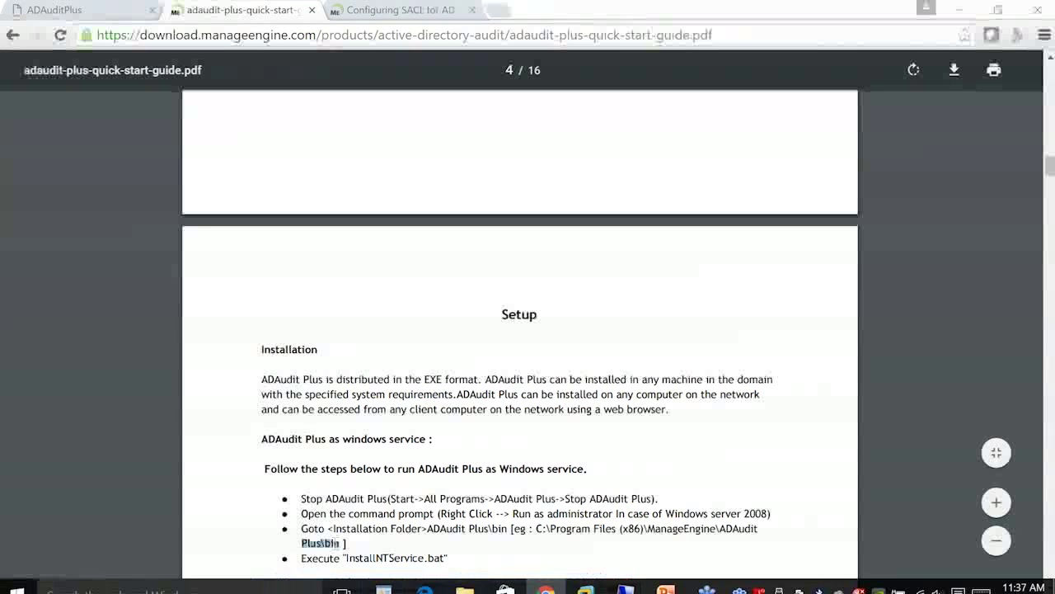
{"action": "left_click", "coordinate": [588, 586]}
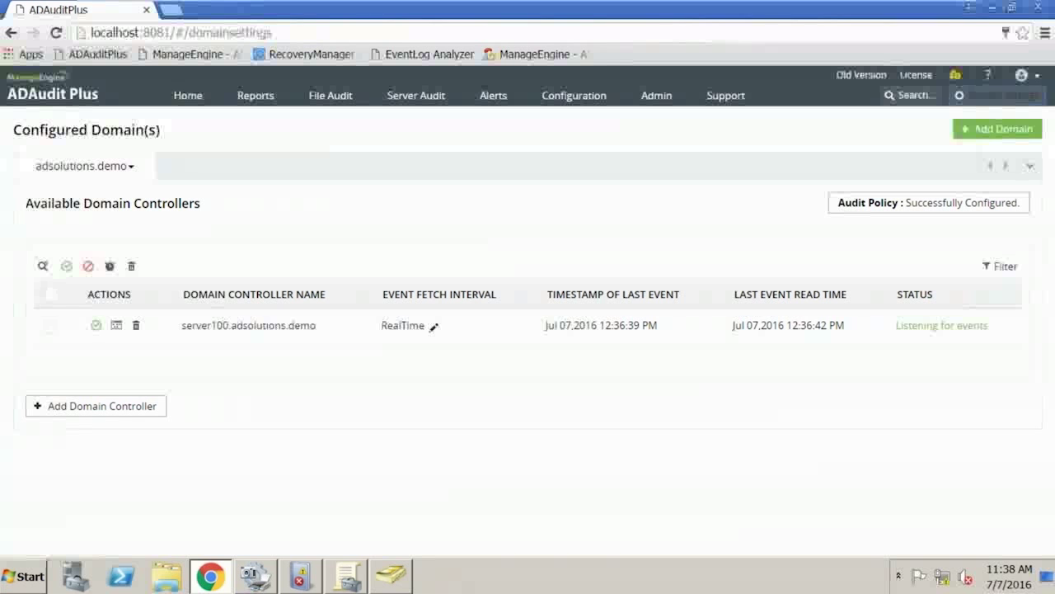
Search 'service' from the Start menu and launch the Services console.
{"action": "left_click", "coordinate": [24, 576]}
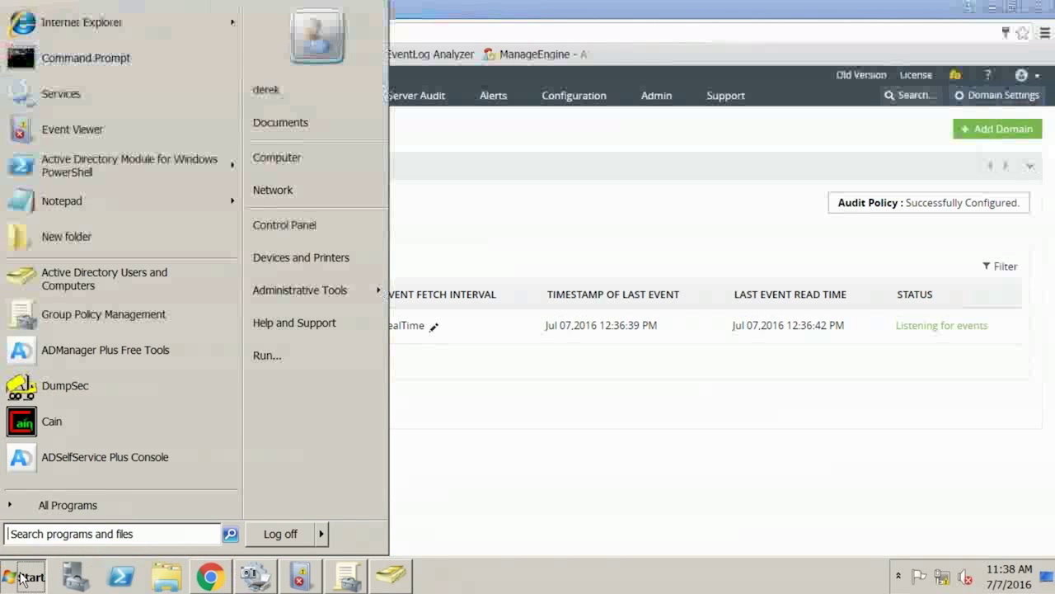
{"action": "type", "text": "service"}
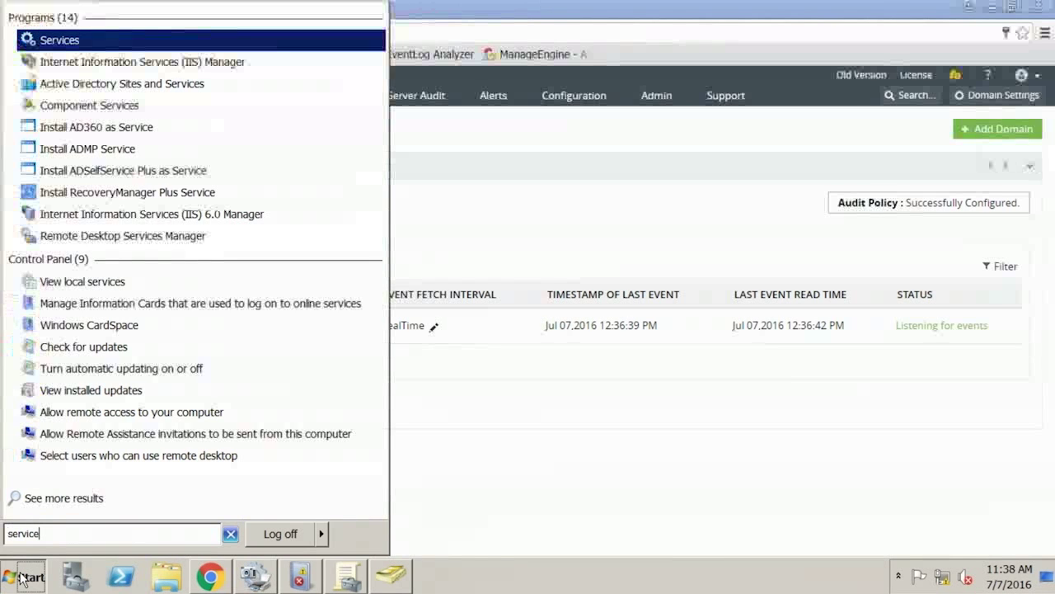
{"action": "key", "text": "Return"}
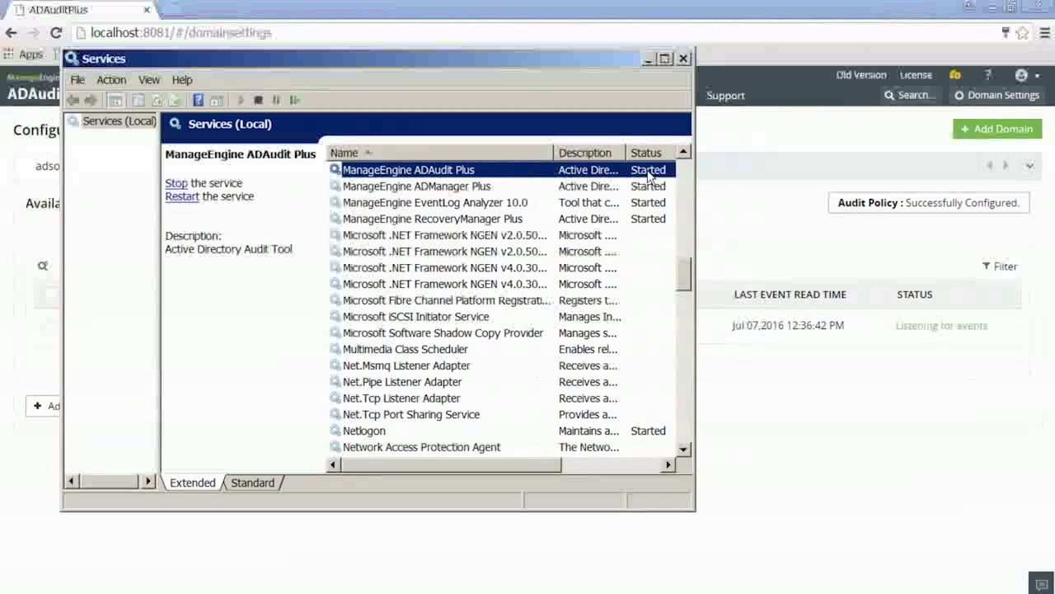
Inspect the ManageEngine ADAudit Plus service's Log On account, then close its properties unchanged.
{"action": "double_click", "coordinate": [446, 172]}
{"action": "left_click", "coordinate": [246, 98]}
{"action": "left_click_drag", "start_coordinate": [375, 195], "coordinate": [416, 196]}
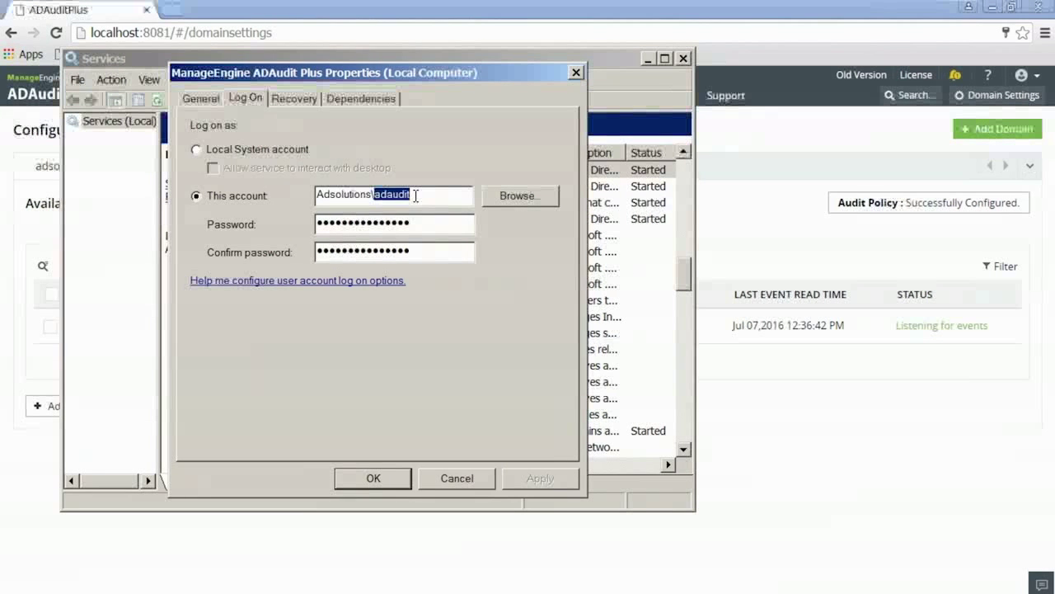
{"action": "left_click", "coordinate": [472, 485]}
{"action": "left_click", "coordinate": [469, 484]}
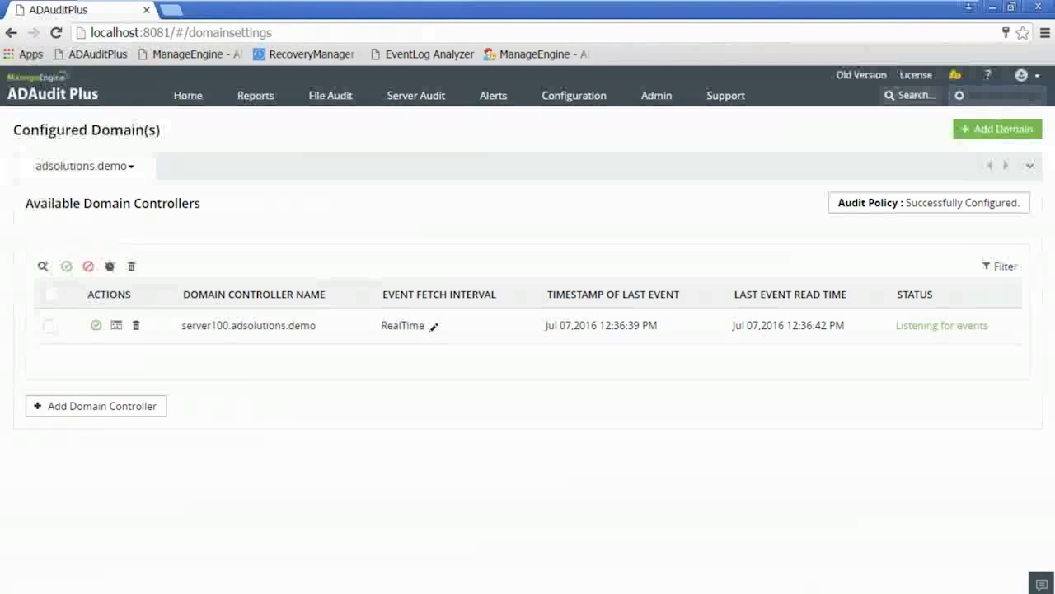
Go to the Admin tab to reach the Alert Me administration settings.
{"action": "left_click", "coordinate": [656, 95]}
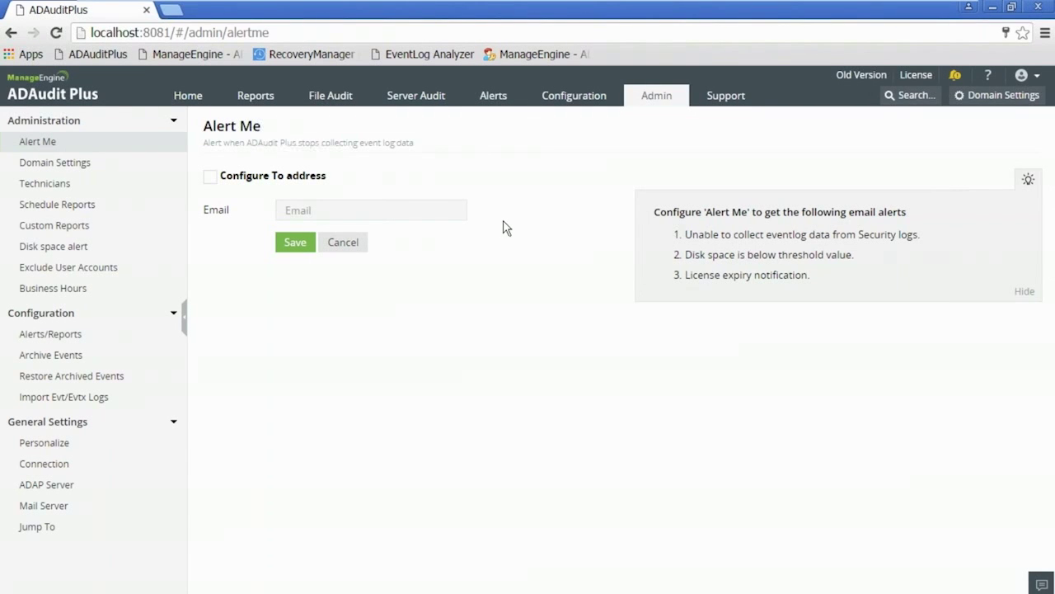
Open Disk space alert and check its 1024 MB free-space threshold.
{"action": "left_click", "coordinate": [83, 248]}
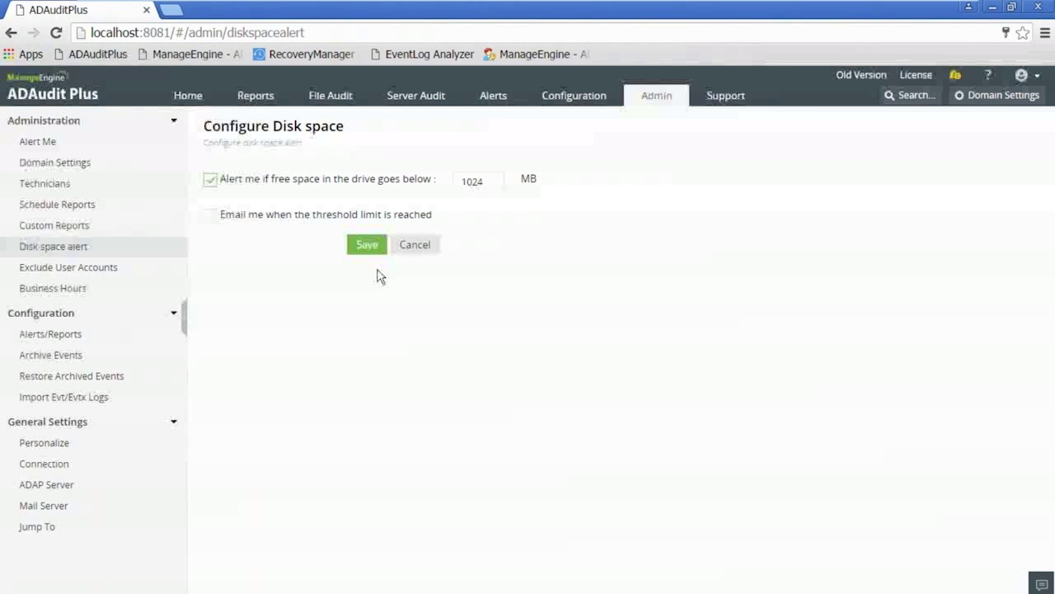
{"action": "left_click_drag", "start_coordinate": [463, 181], "coordinate": [486, 182]}
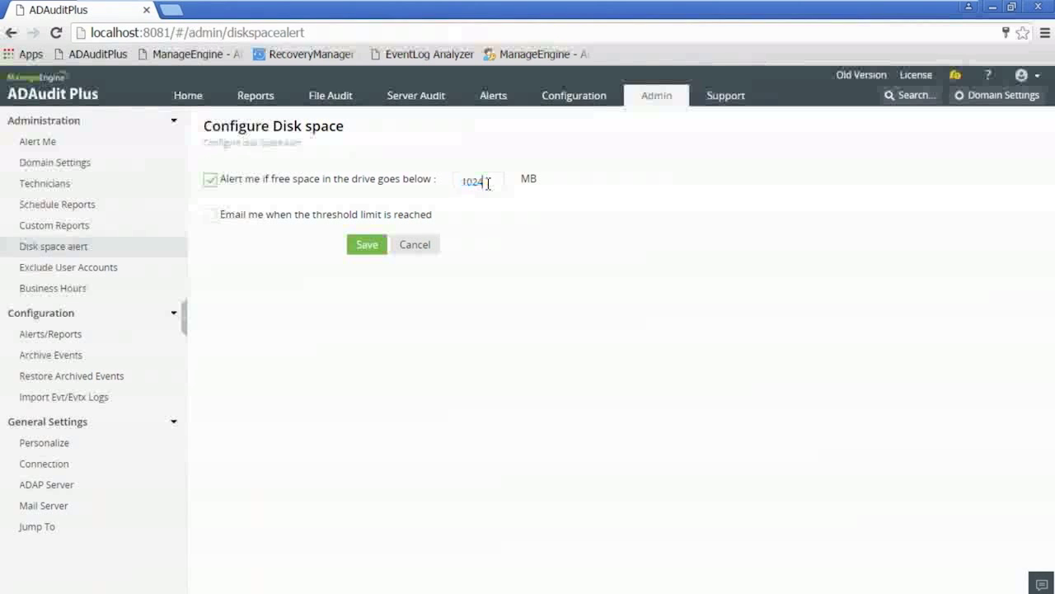
{"action": "left_click", "coordinate": [489, 184]}
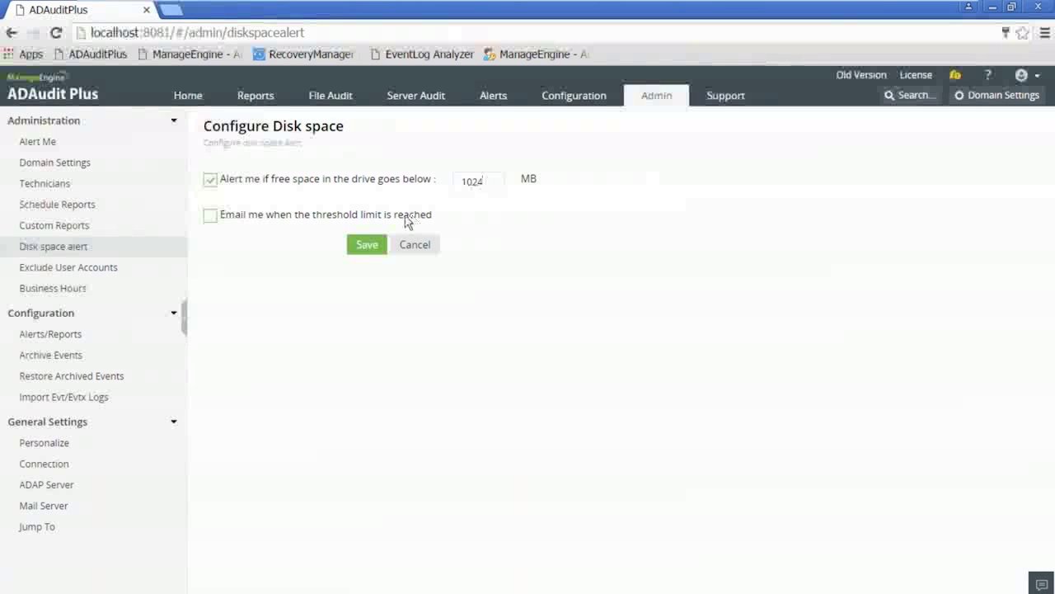
Return to the ADAudit Plus home dashboard, then bring the Group Policy results window forward.
{"action": "left_click", "coordinate": [191, 98]}
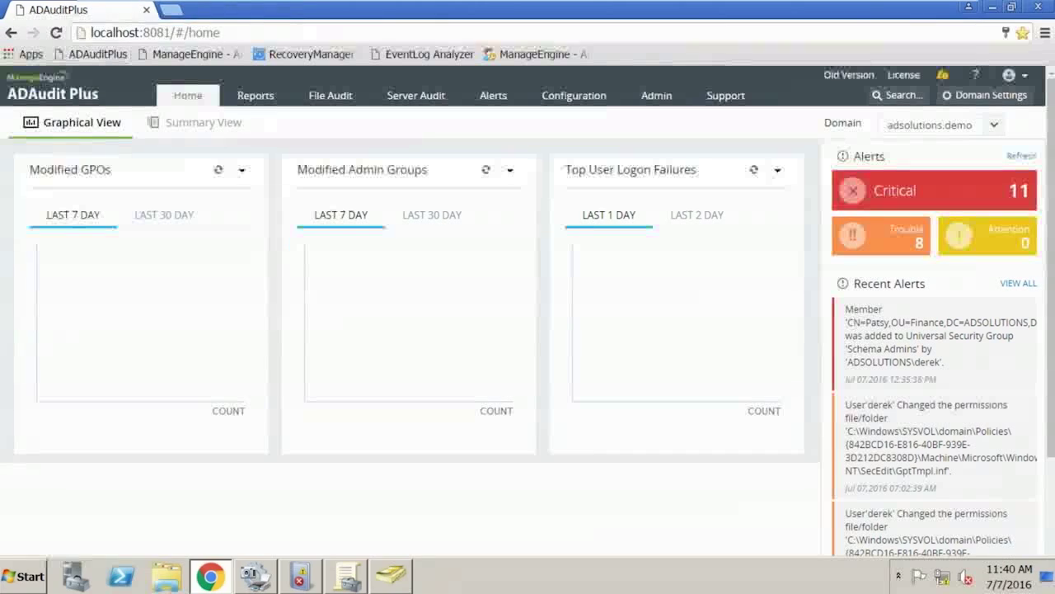
{"action": "left_click", "coordinate": [305, 583]}
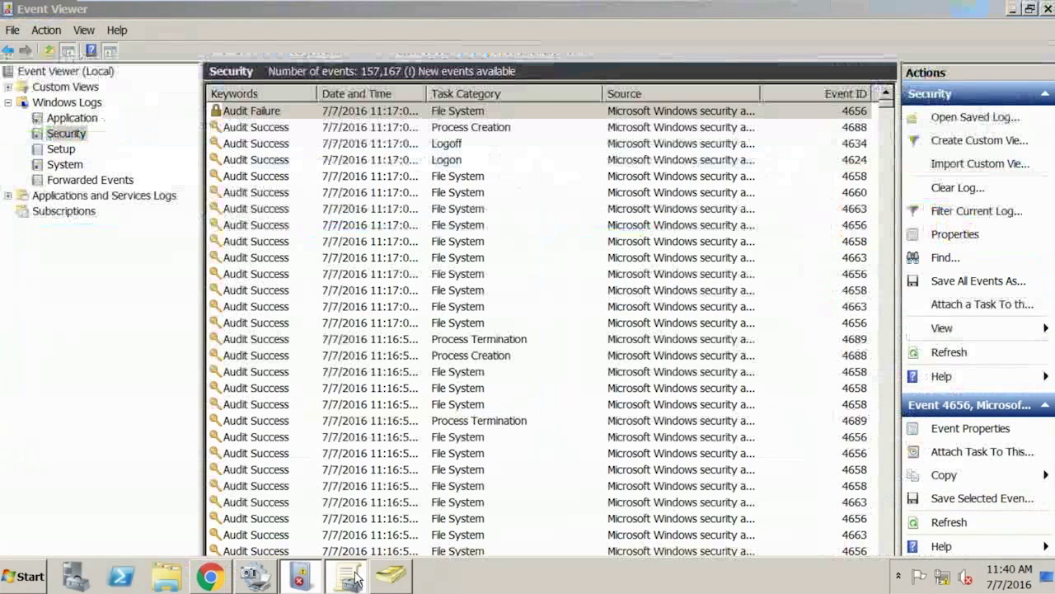
{"action": "left_click", "coordinate": [353, 578]}
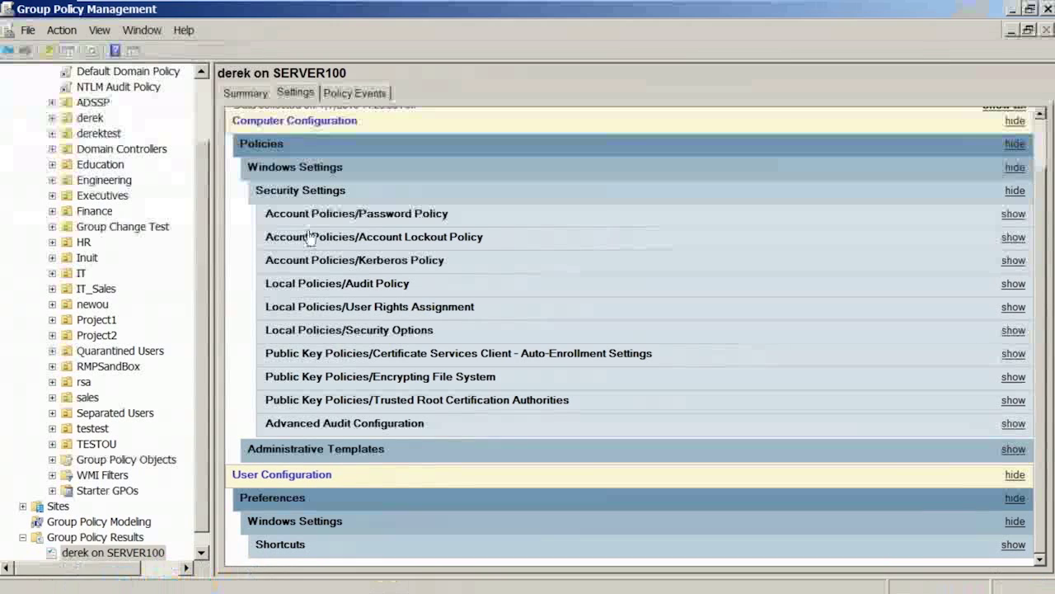
Inspect Audit Policy, Advanced Audit Configuration and Security Options, including 'Force audit policy subcategory settings' Enabled.
{"action": "left_click", "coordinate": [365, 288]}
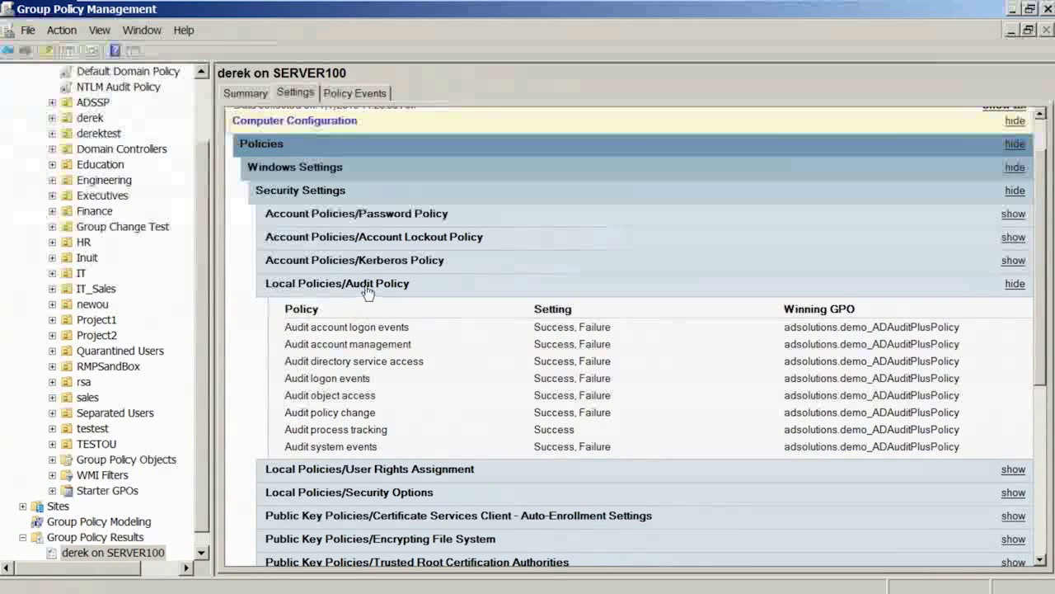
{"action": "left_click", "coordinate": [367, 287]}
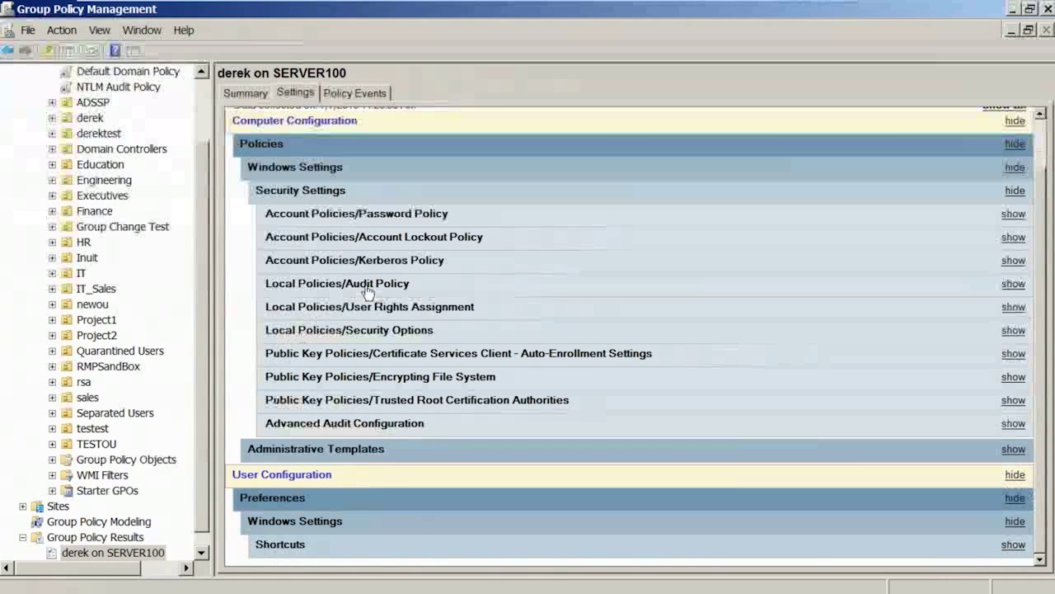
{"action": "left_click", "coordinate": [337, 424]}
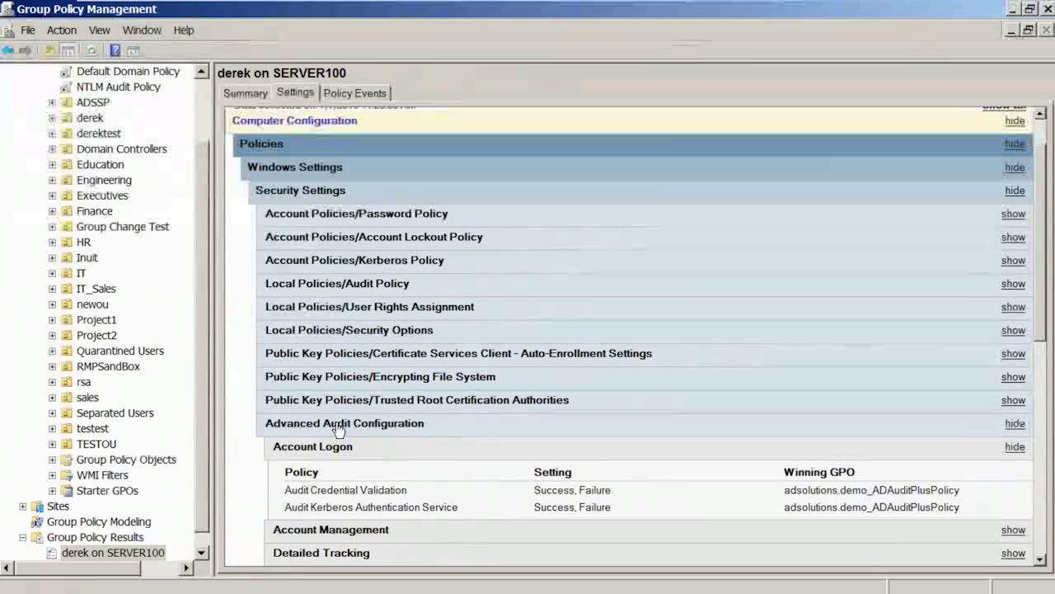
{"action": "left_click", "coordinate": [410, 334]}
{"action": "left_click", "coordinate": [297, 470]}
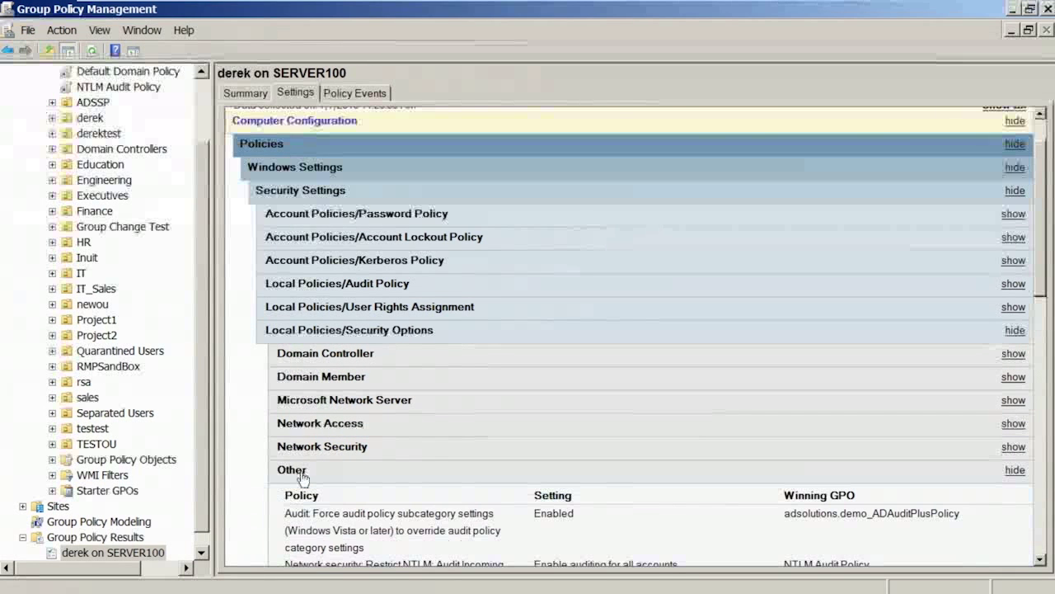
{"action": "left_click_drag", "start_coordinate": [285, 512], "coordinate": [505, 530]}
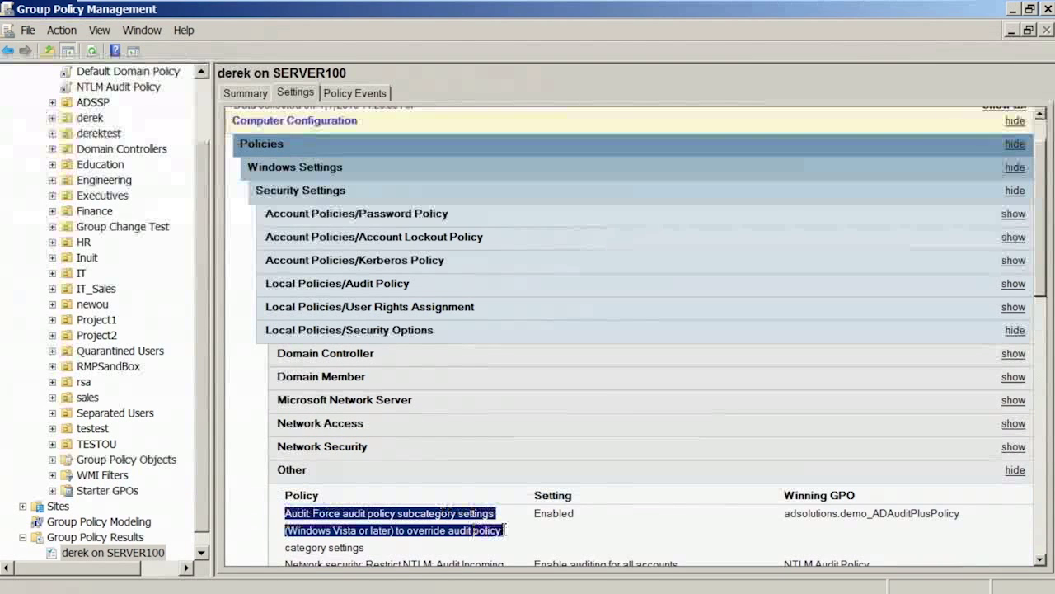
{"action": "left_click", "coordinate": [292, 472]}
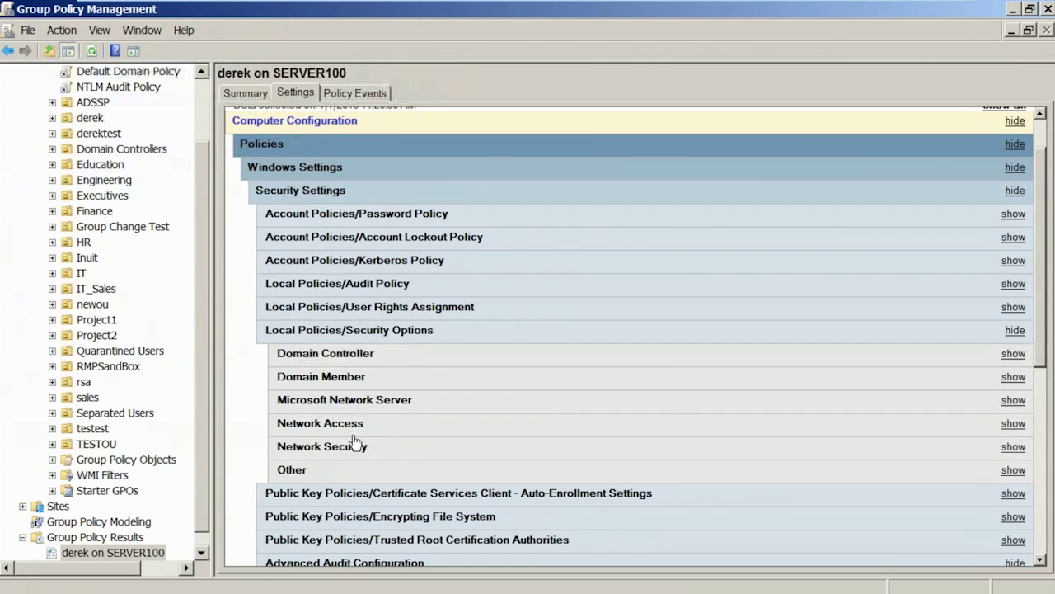
Open Domain Settings in the ADAudit Plus console and cancel adding a domain controller.
{"action": "left_click", "coordinate": [211, 576]}
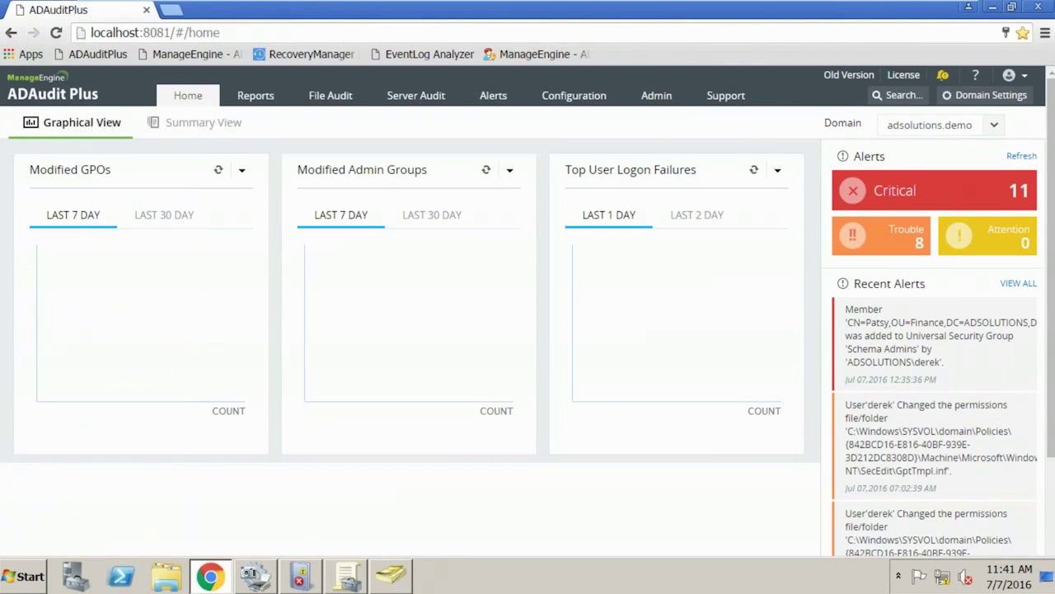
{"action": "left_click", "coordinate": [985, 96]}
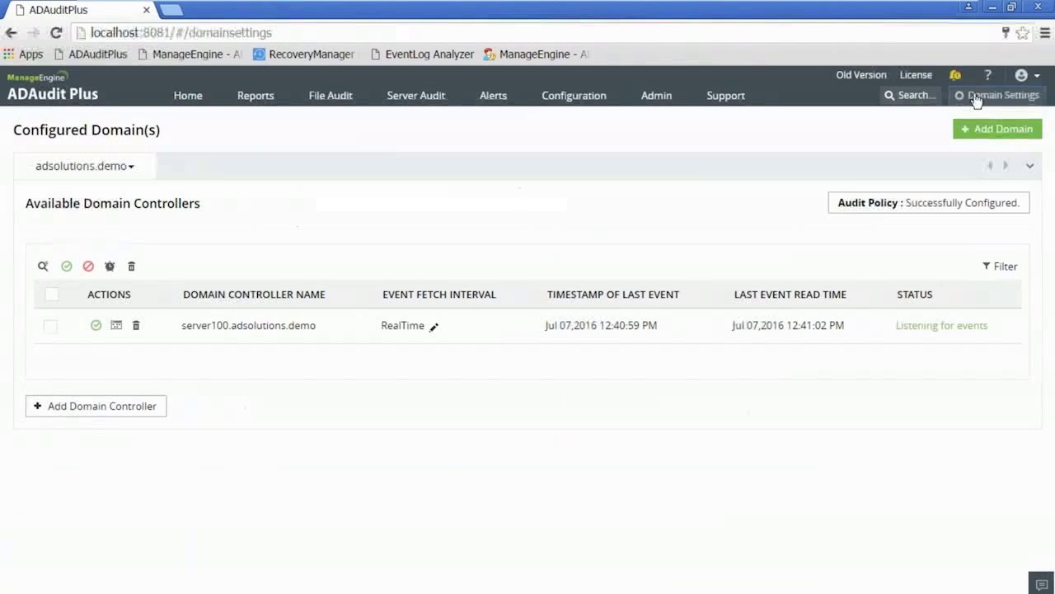
{"action": "left_click", "coordinate": [124, 408]}
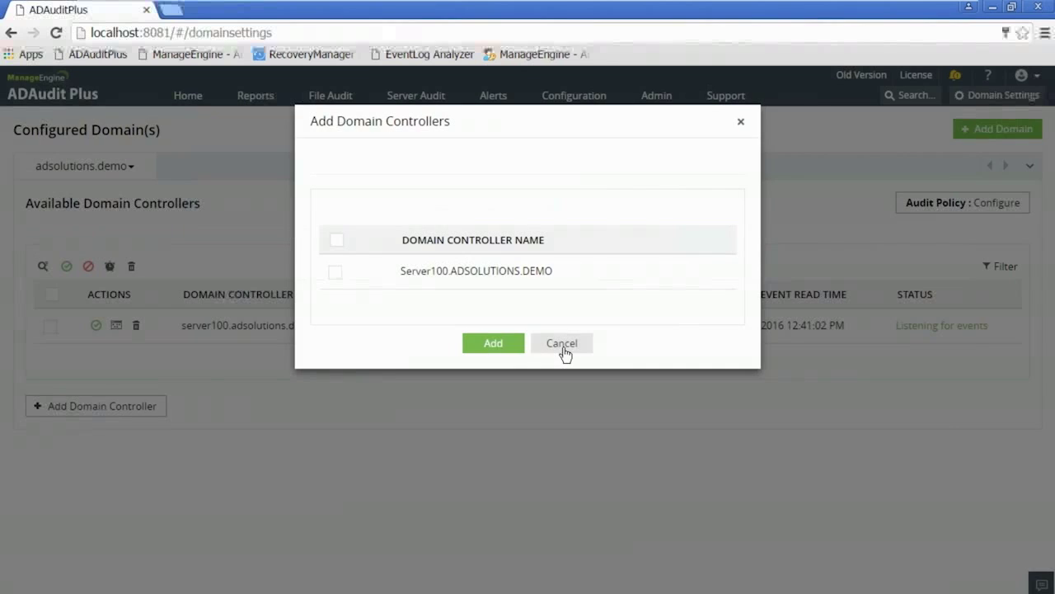
{"action": "left_click", "coordinate": [562, 347]}
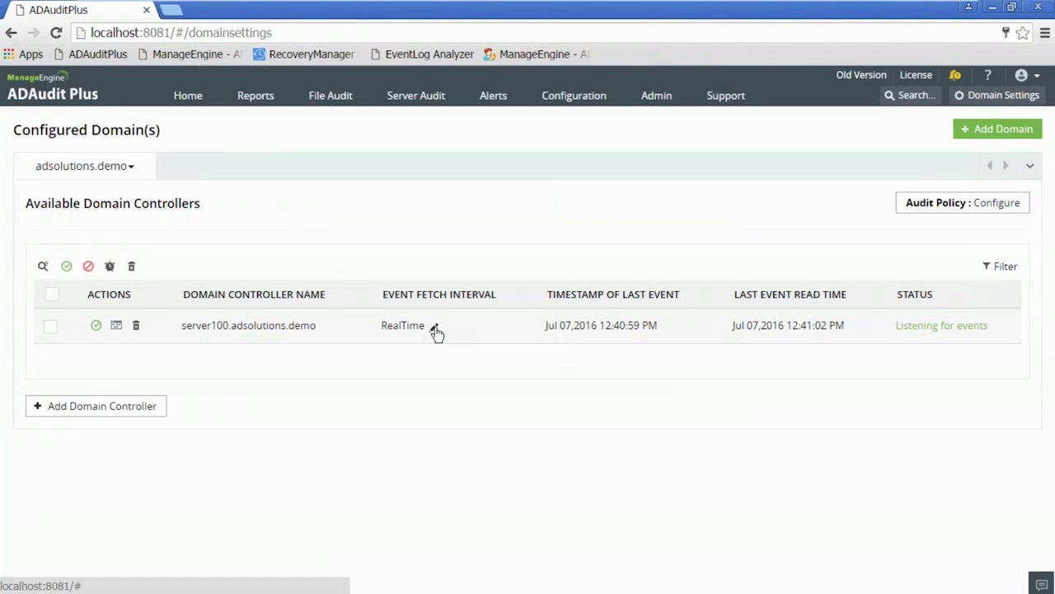
Close server100's Event Fetch editor unchanged and return to the disk space alert settings.
{"action": "left_click", "coordinate": [434, 327]}
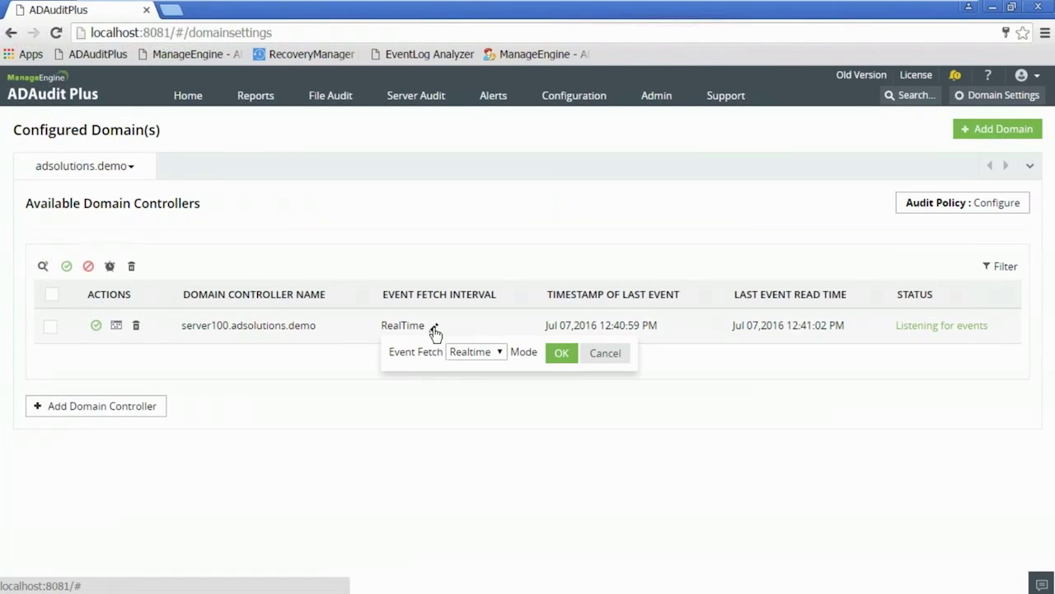
{"action": "left_click", "coordinate": [488, 394]}
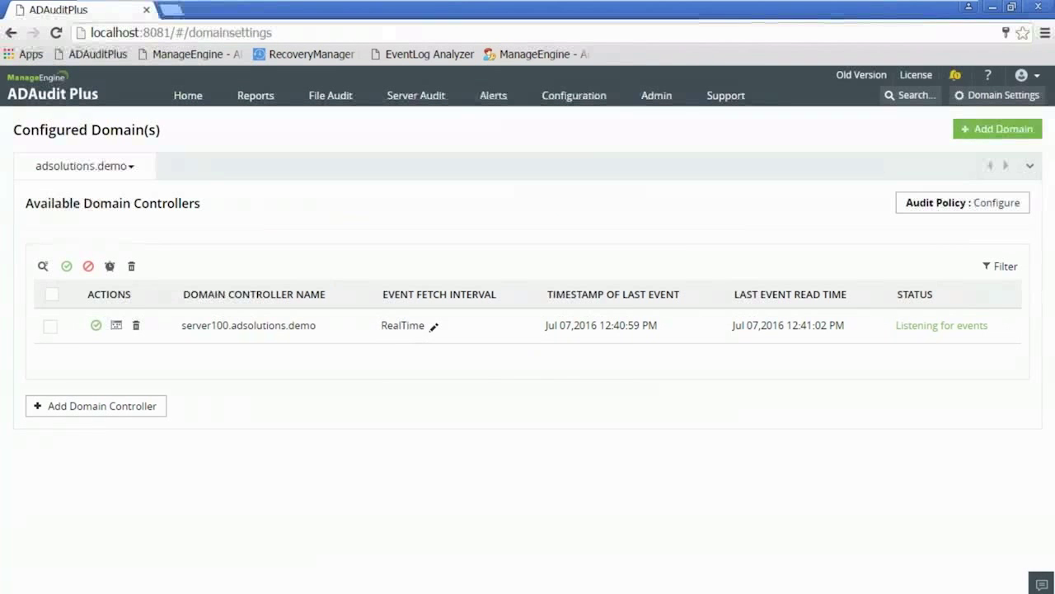
{"action": "left_click", "coordinate": [656, 92]}
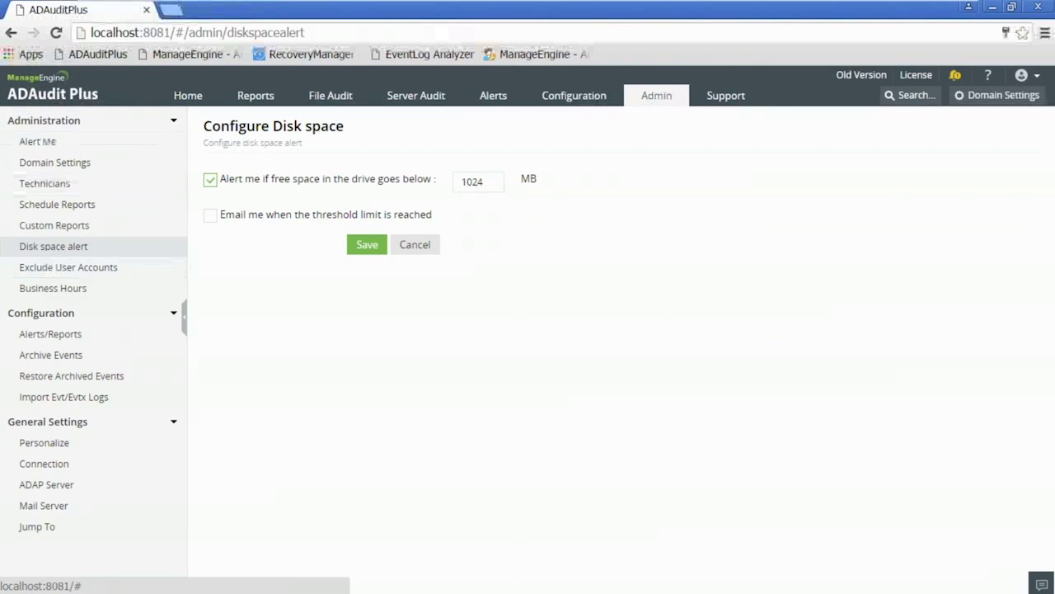
Open Alert Me from the Administration sidebar.
{"action": "left_click", "coordinate": [54, 145]}
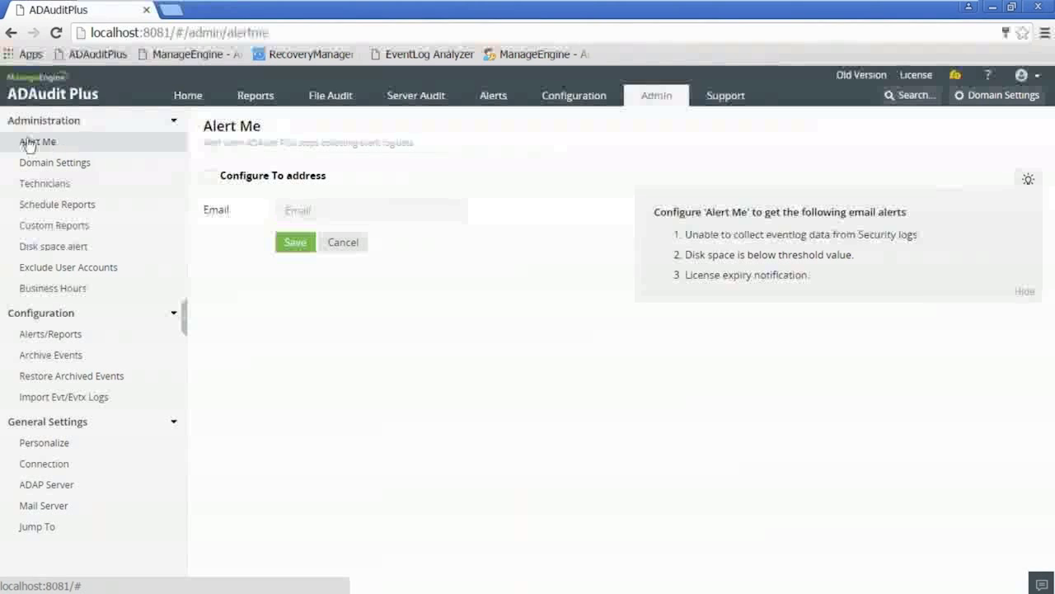
Minimize the VMware guest and switch to Chrome's 'Configuring SACL for AD' help page.
{"action": "mouse_move", "coordinate": [218, 7]}
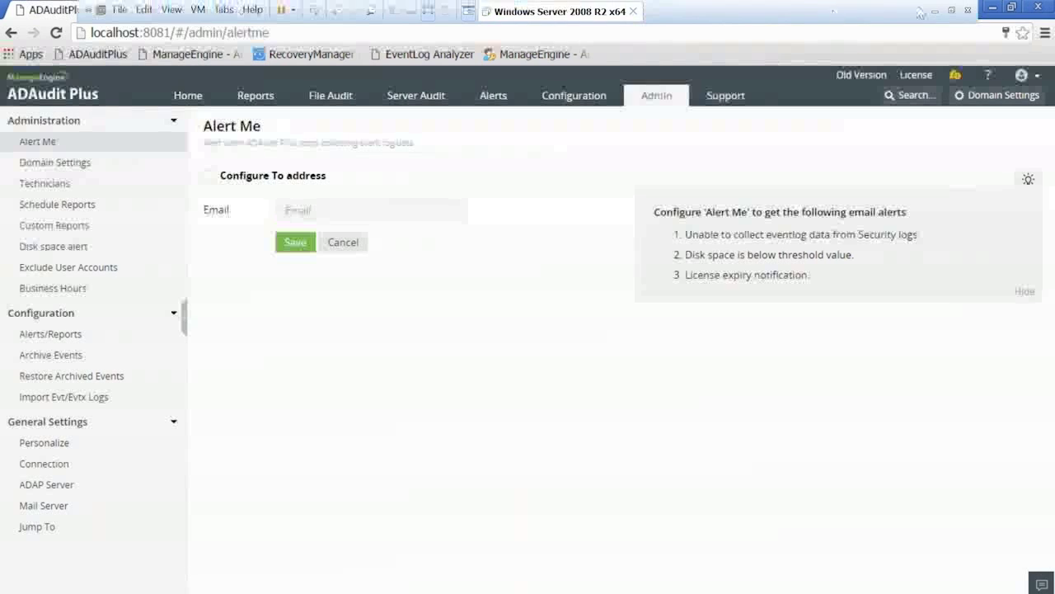
{"action": "left_click", "coordinate": [936, 10]}
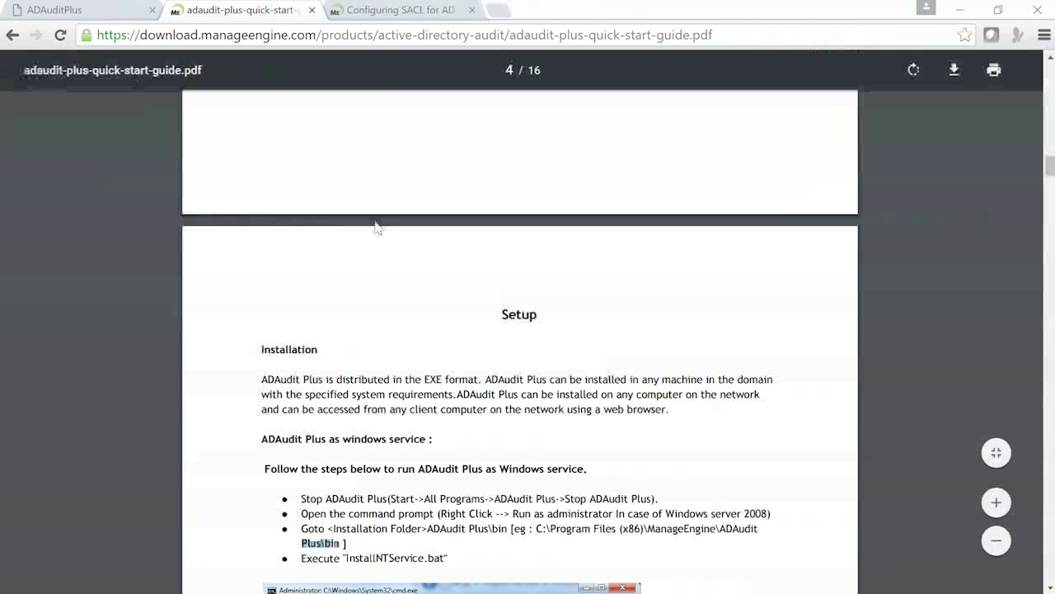
{"action": "scroll", "coordinate": [373, 220], "scroll_direction": "down", "scroll_amount": 1}
{"action": "scroll", "coordinate": [372, 221], "scroll_direction": "up", "scroll_amount": 1}
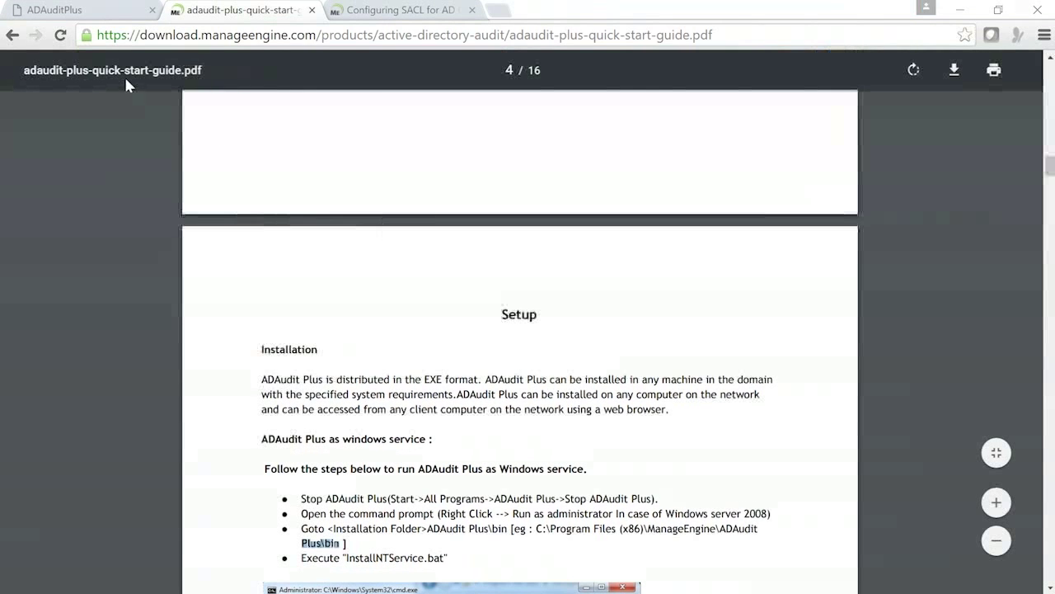
{"action": "left_click", "coordinate": [394, 11]}
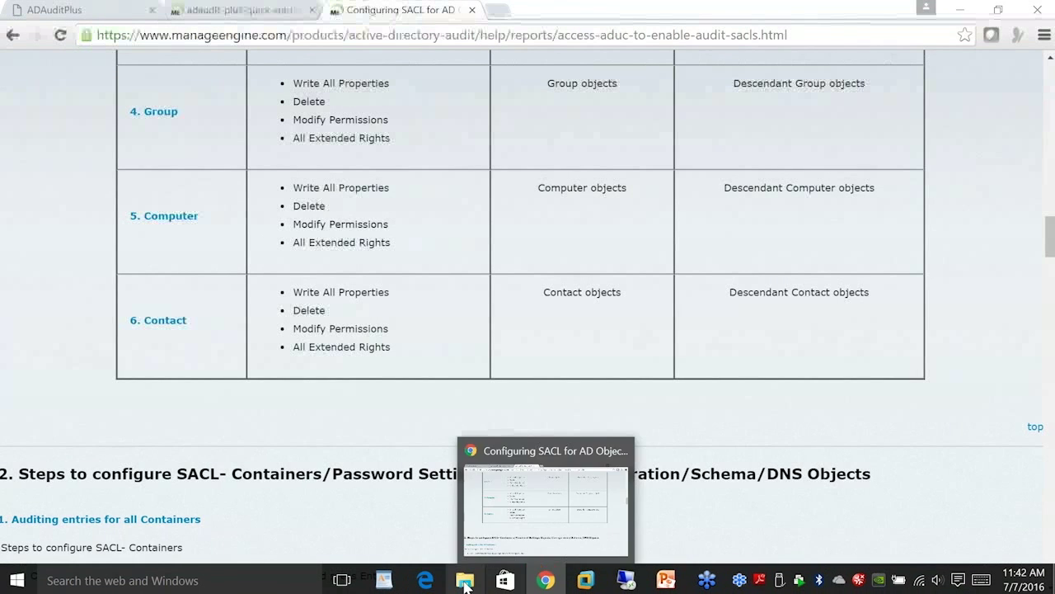
Bring up Edge's Required Privileges and Permissions page and scroll up to 'Member of Event Log Readers'.
{"action": "mouse_move", "coordinate": [431, 584]}
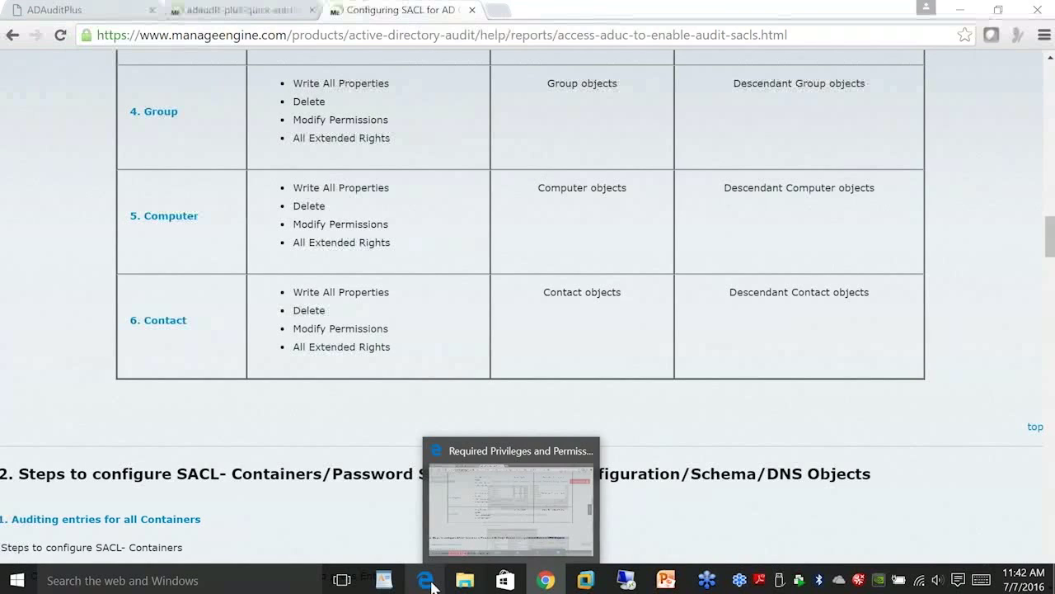
{"action": "left_click", "coordinate": [431, 584]}
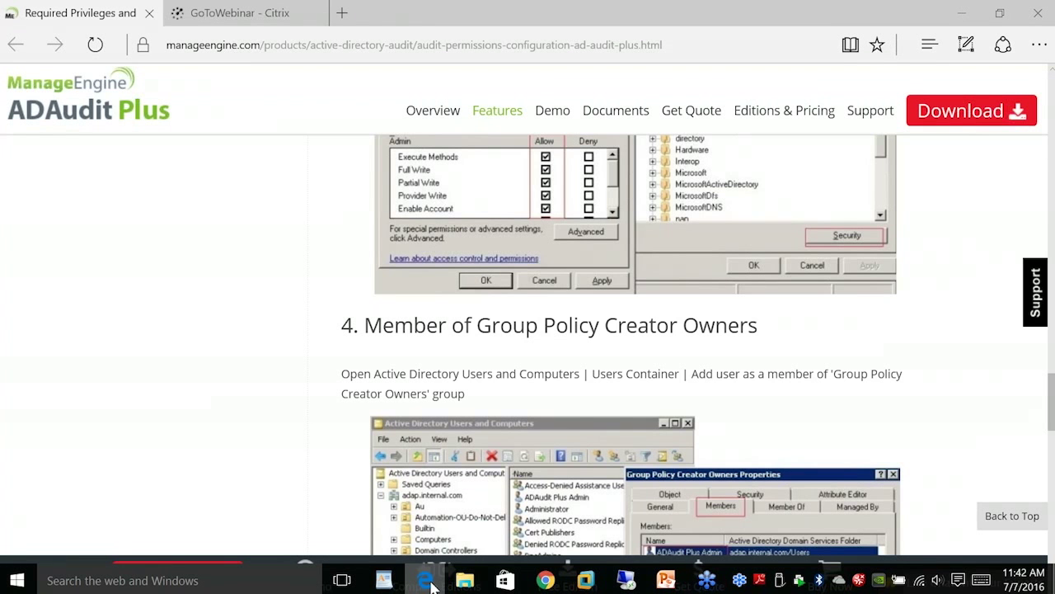
{"action": "scroll", "coordinate": [277, 288], "scroll_direction": "up", "scroll_amount": 5}
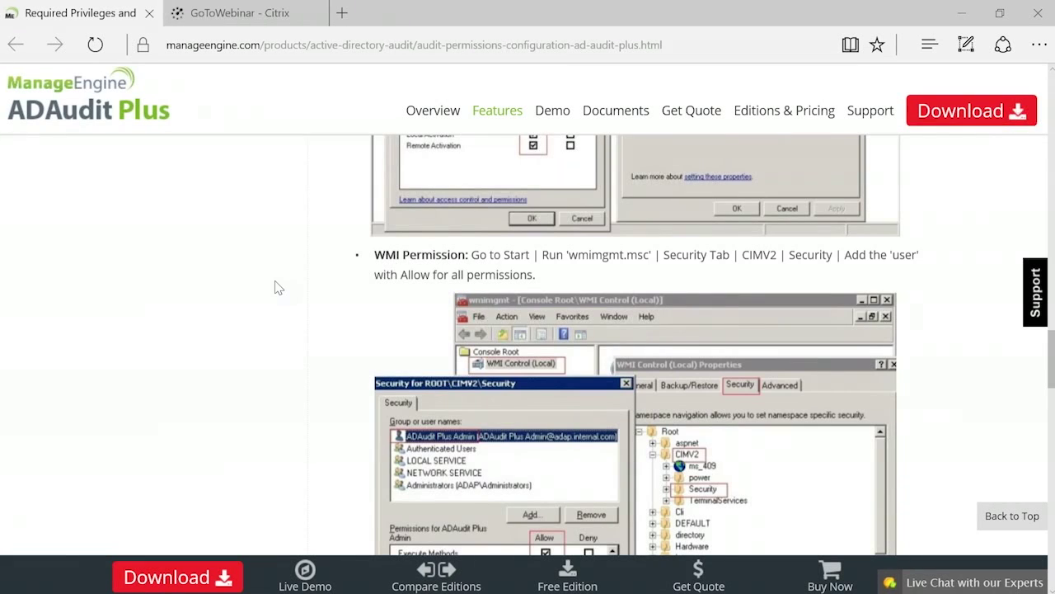
{"action": "scroll", "coordinate": [278, 288], "scroll_direction": "up", "scroll_amount": 5}
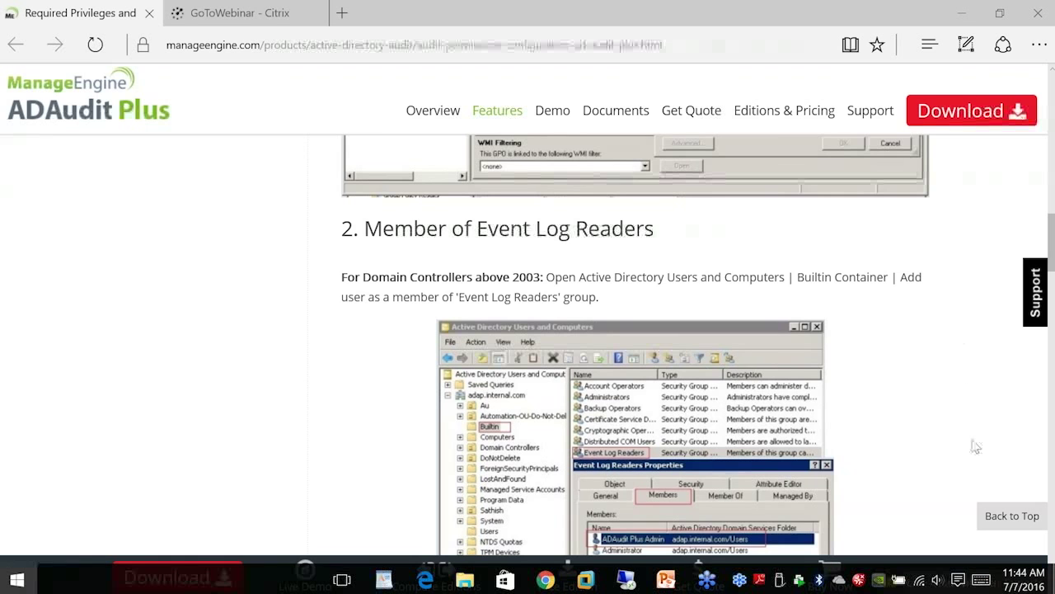
{"action": "key", "text": "super"}
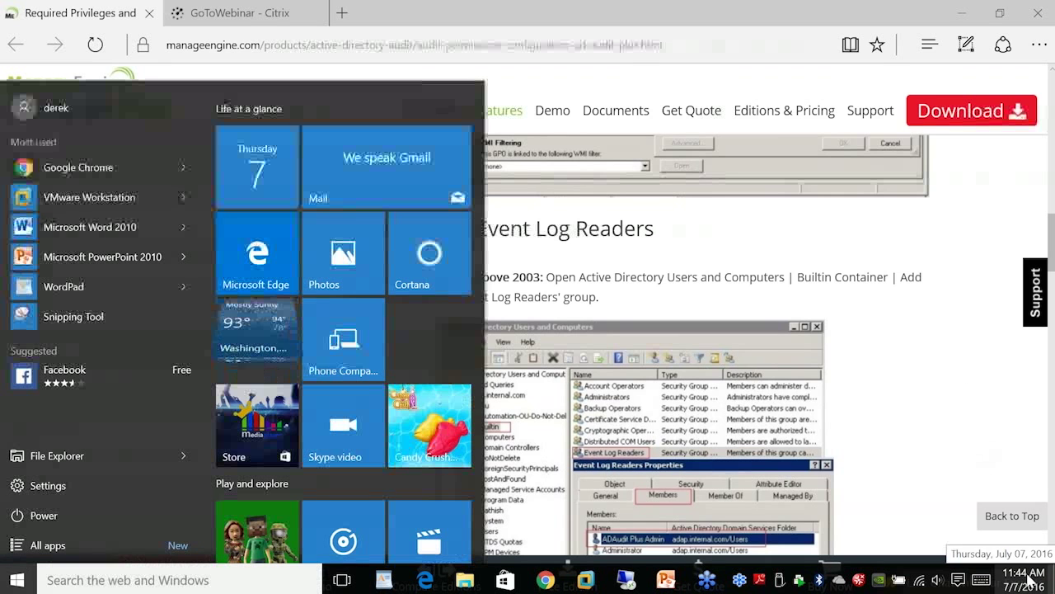
{"action": "left_click", "coordinate": [1022, 580]}
{"action": "left_click", "coordinate": [1029, 260]}
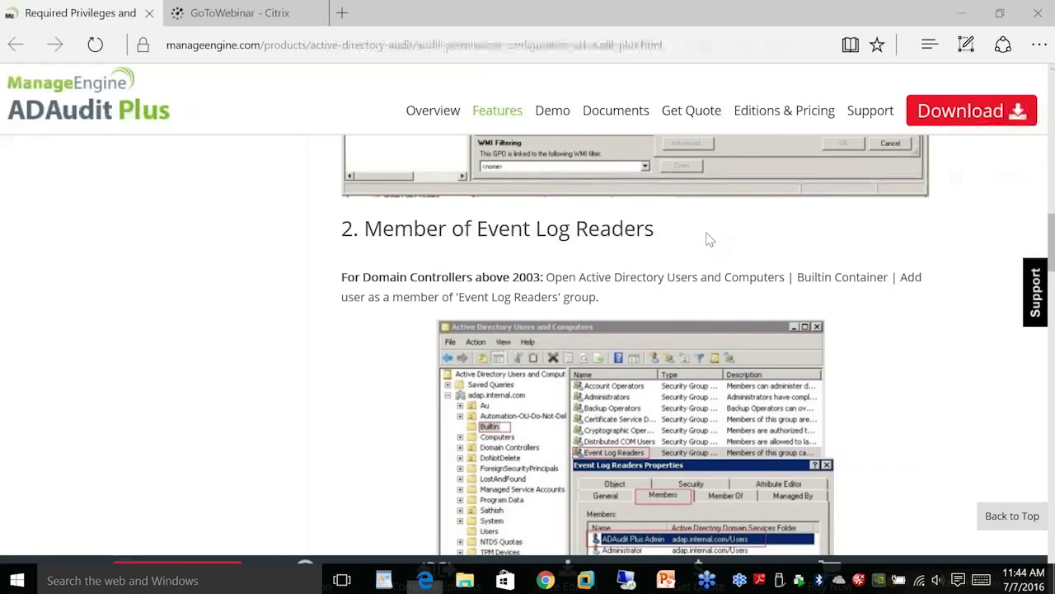
{"action": "left_click", "coordinate": [708, 238]}
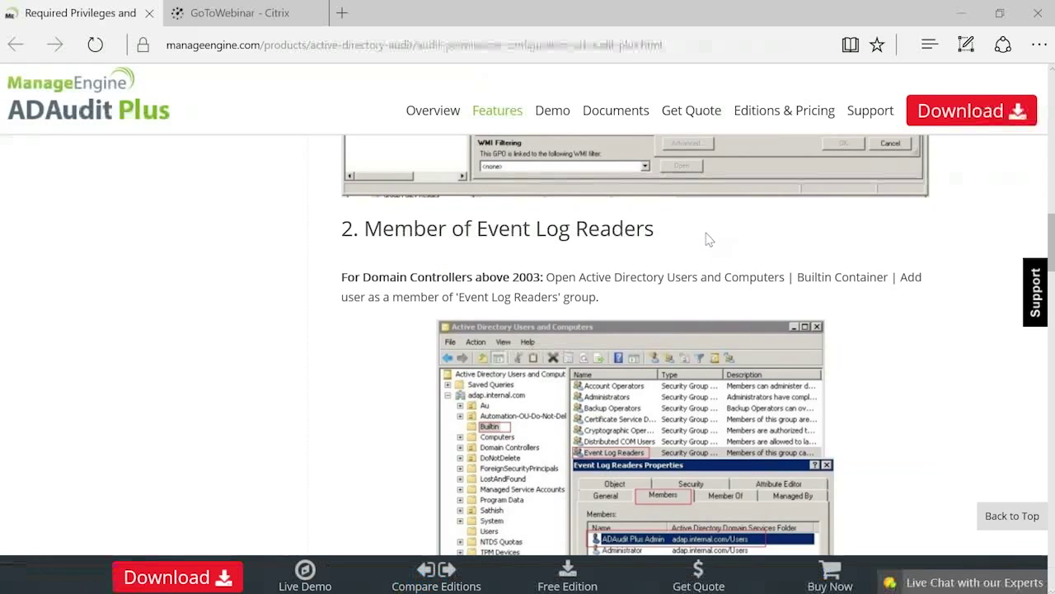